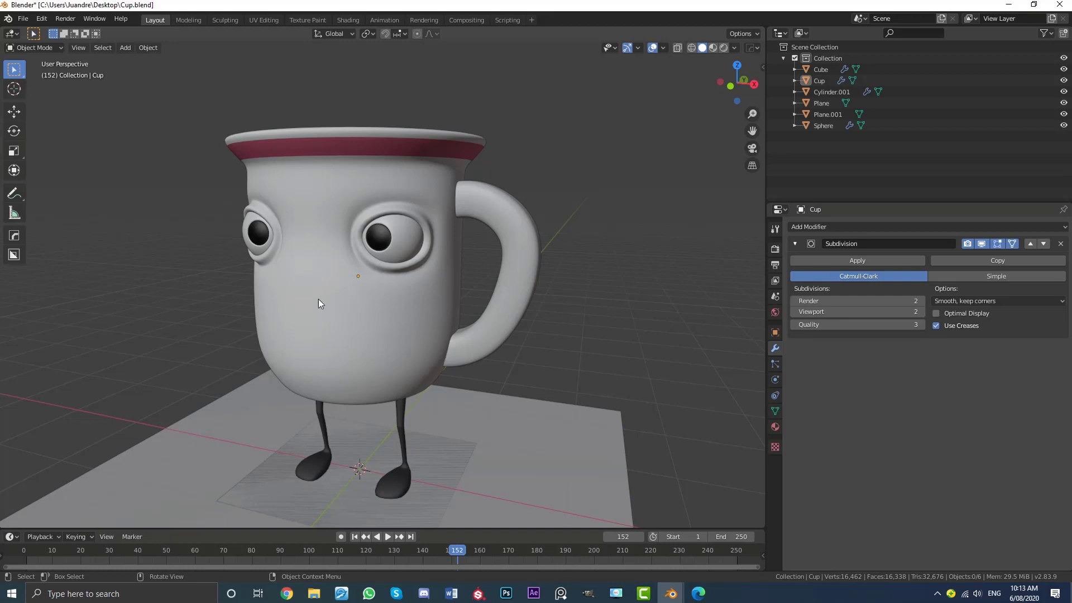
# Examine the finished cup character's body, raised eye sockets and mesh from several angles.
pyautogui.moveTo(318, 303); pyautogui.dragTo(341, 204, button='middle')
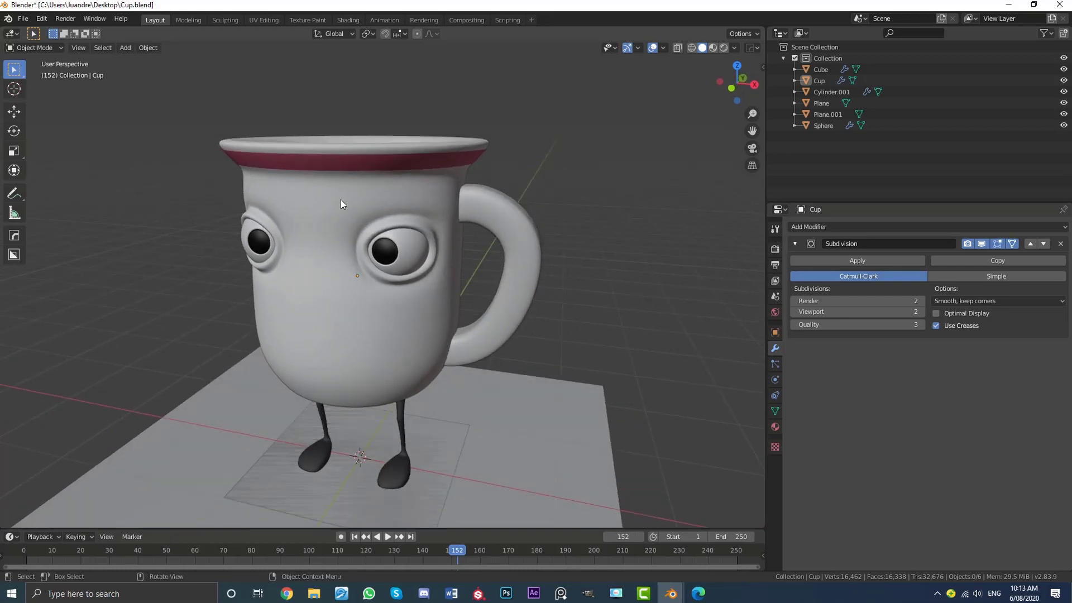
pyautogui.click(340, 204)
pyautogui.moveTo(403, 220)
pyautogui.mouseDown(button='middle')
pyautogui.moveTo(370, 216)
pyautogui.moveTo(389, 214)
pyautogui.mouseUp(button='middle')
pyautogui.scroll(3, 357, 195)
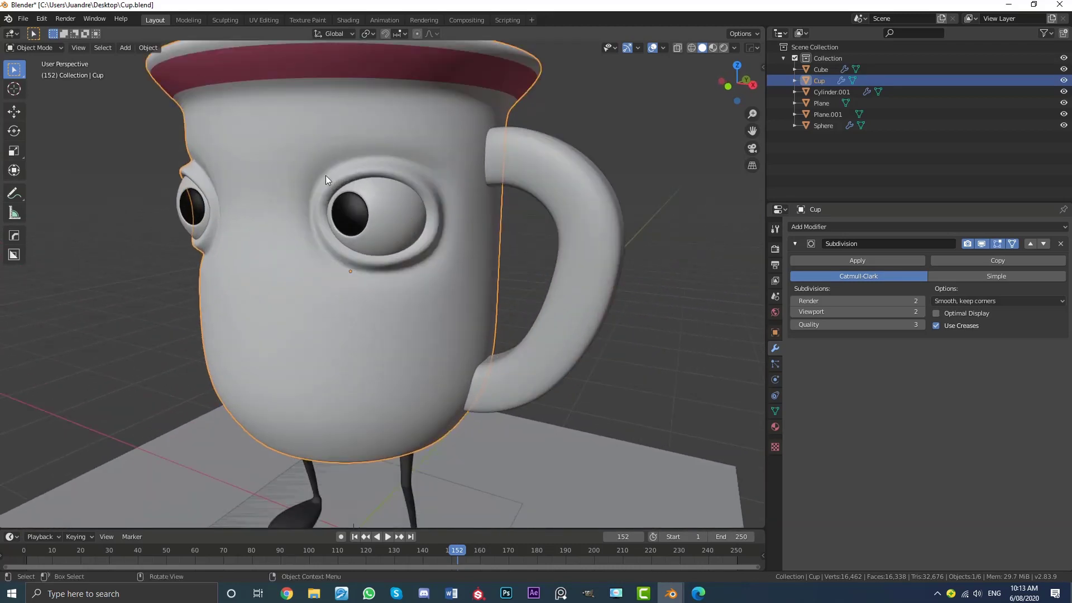
pyautogui.moveTo(326, 175); pyautogui.dragTo(354, 279, button='middle')
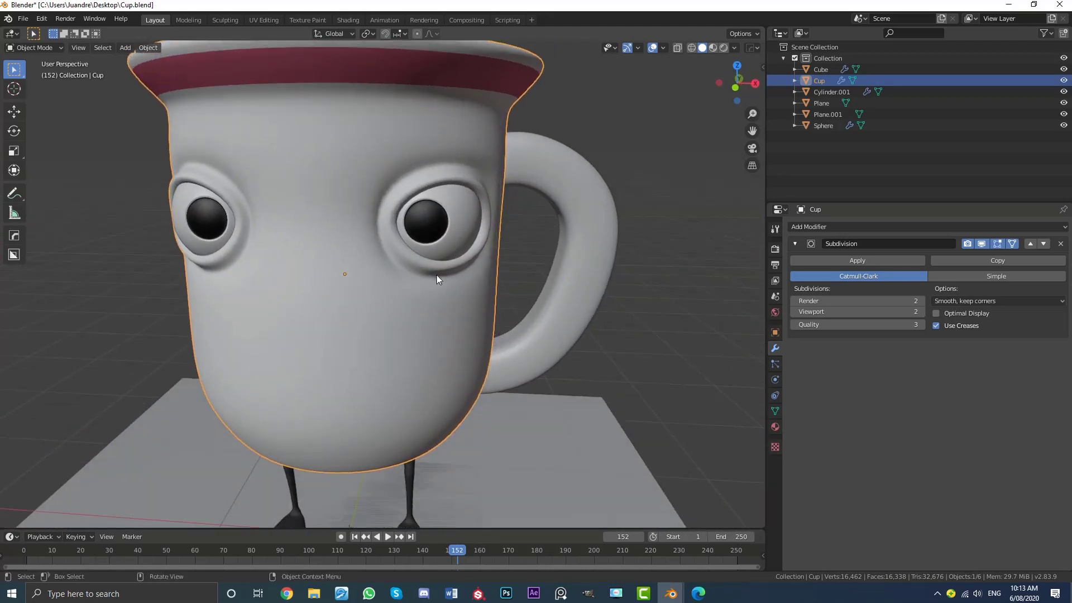
pyautogui.press('Tab')
pyautogui.moveTo(501, 269); pyautogui.dragTo(475, 268, button='middle')
pyautogui.press('Tab')
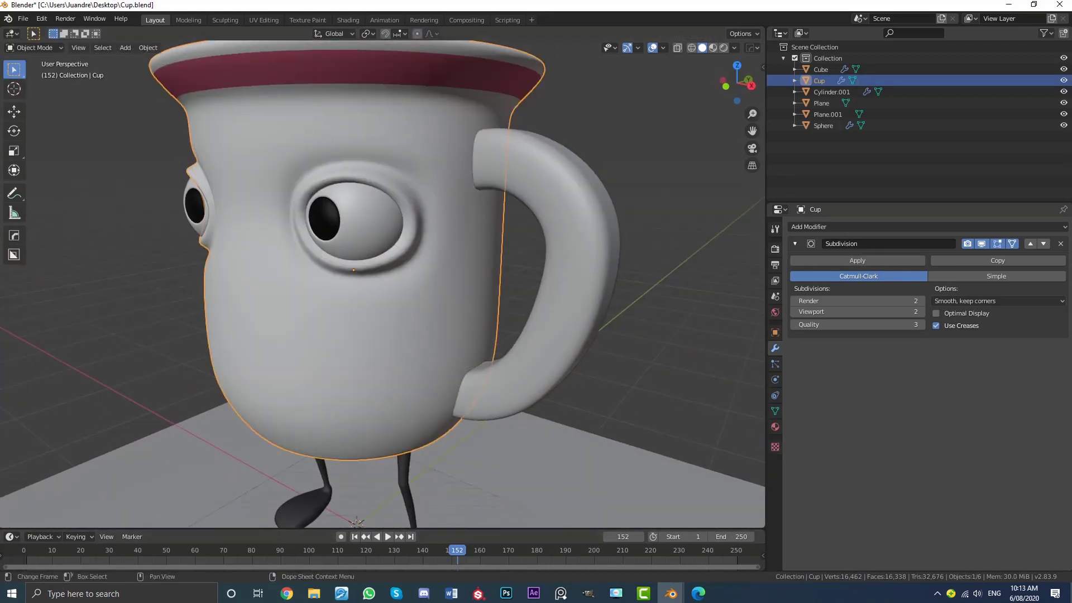
# Switch to the other Blender window and examine the cylinder with modelled eye sockets and its mesh.
pyautogui.moveTo(670, 592)
pyautogui.click(725, 553)
pyautogui.moveTo(182, 355); pyautogui.dragTo(347, 272, button='middle')
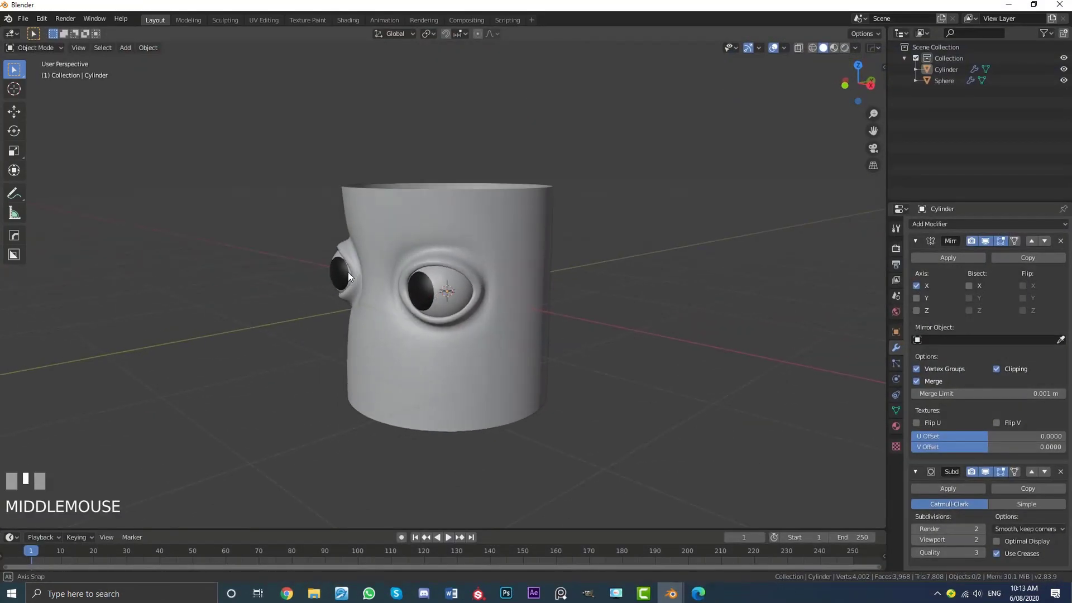
pyautogui.click(465, 213)
pyautogui.press('Tab')
pyautogui.moveTo(465, 214); pyautogui.dragTo(401, 345, button='middle')
pyautogui.scroll(2, 453, 233)
pyautogui.press('Tab')
pyautogui.moveTo(491, 321); pyautogui.dragTo(607, 414, button='middle')
# Return to the finished cup window, review the whole character from several angles, and minimize that window.
pyautogui.moveTo(670, 592)
pyautogui.click(564, 535)
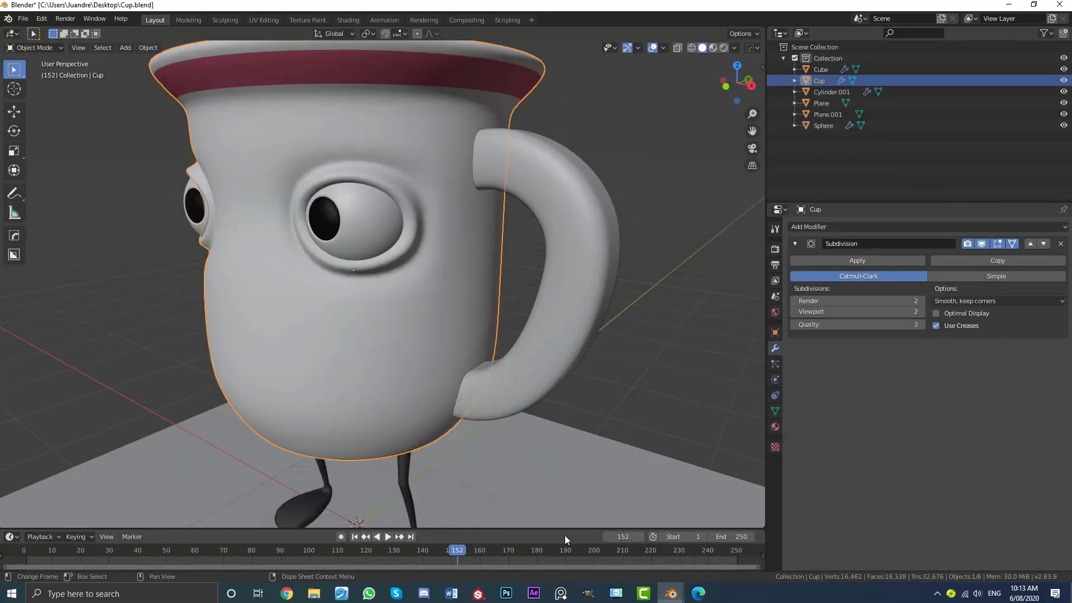
pyautogui.scroll(-5, 423, 345)
pyautogui.moveTo(423, 345); pyautogui.dragTo(447, 359, button='middle')
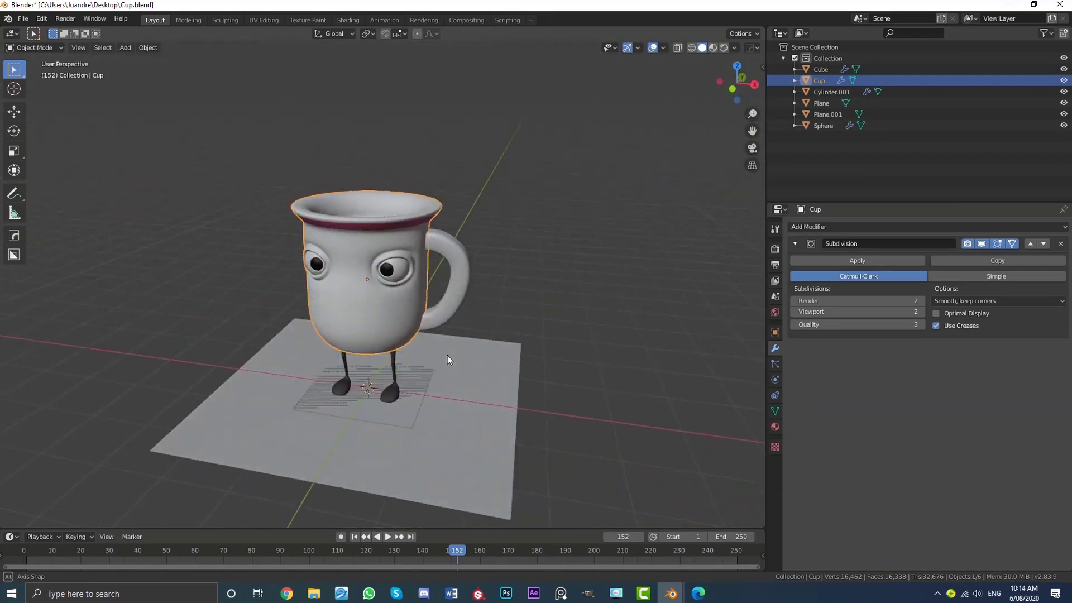
pyautogui.scroll(3, 292, 335)
pyautogui.moveTo(292, 335)
pyautogui.mouseDown(button='middle')
pyautogui.moveTo(512, 303)
pyautogui.moveTo(368, 220)
pyautogui.moveTo(284, 331)
pyautogui.mouseUp(button='middle')
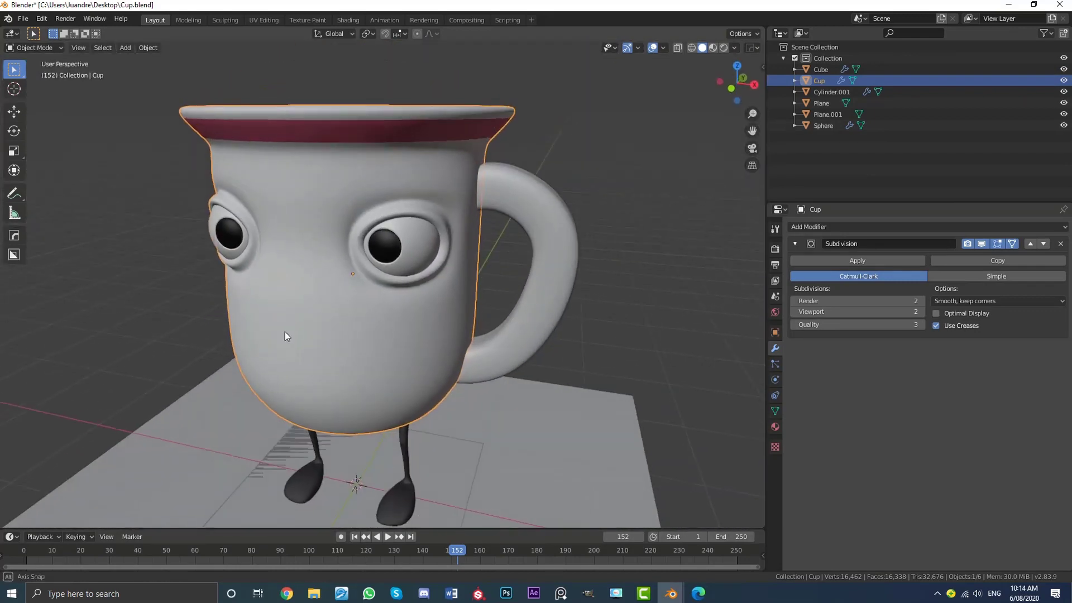
pyautogui.click(1017, 5)
pyautogui.moveTo(509, 354); pyautogui.dragTo(515, 263, button='middle')
pyautogui.scroll(-4, 513, 262)
pyautogui.moveTo(520, 225)
pyautogui.mouseDown(button='middle')
pyautogui.moveTo(622, 215)
pyautogui.moveTo(528, 235)
pyautogui.mouseUp(button='middle')
pyautogui.press('a')
pyautogui.press('a')
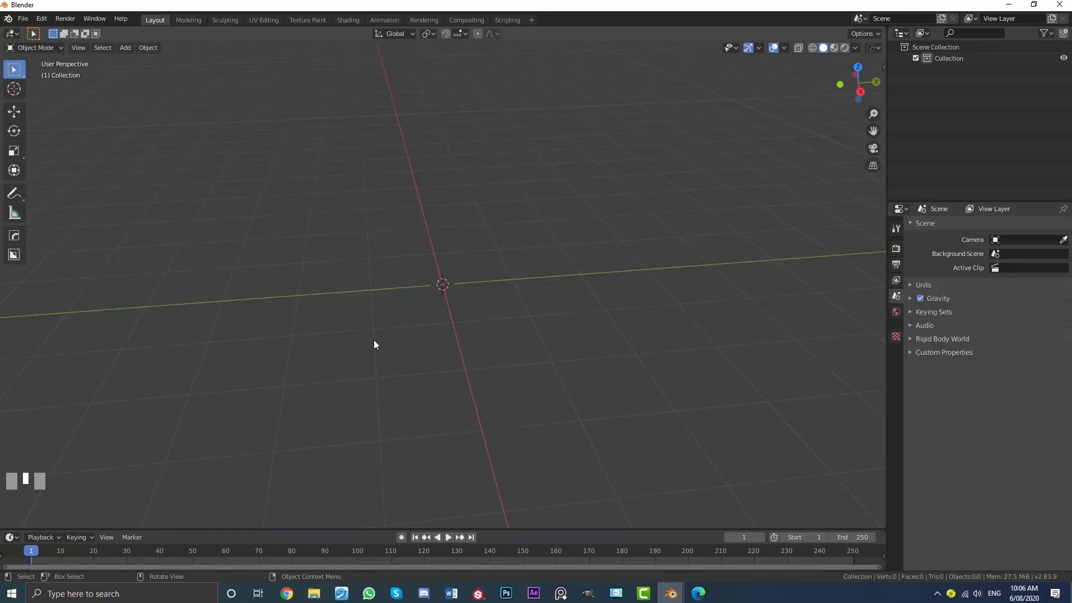
# Add a mesh cylinder with 16 vertices at the world origin.
pyautogui.moveTo(373, 342); pyautogui.dragTo(392, 352, button='middle')
pyautogui.scroll(-1, 317, 288)
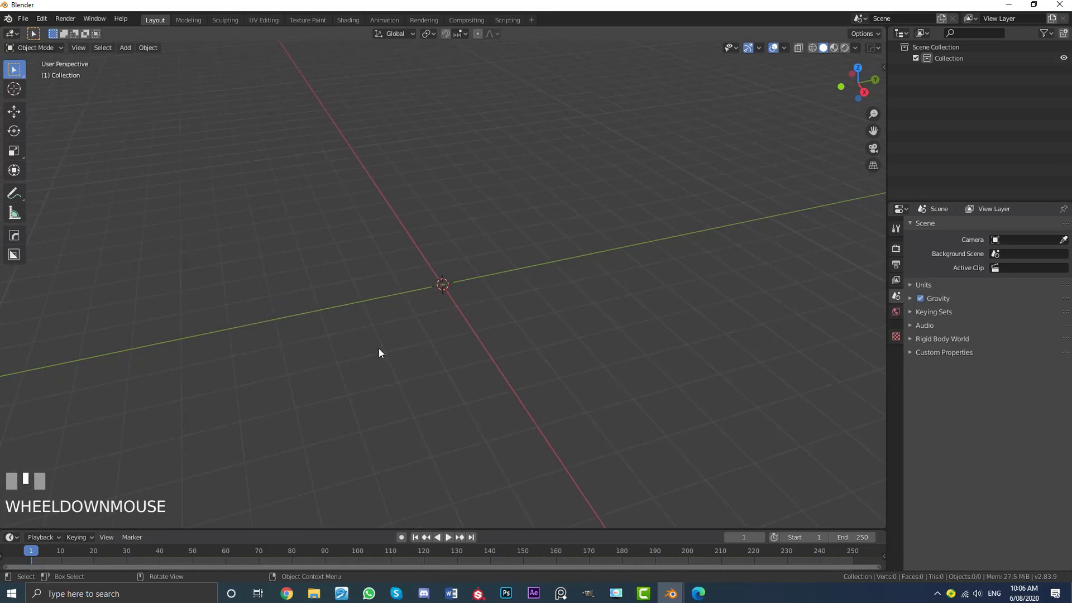
pyautogui.middleClick(342, 341)
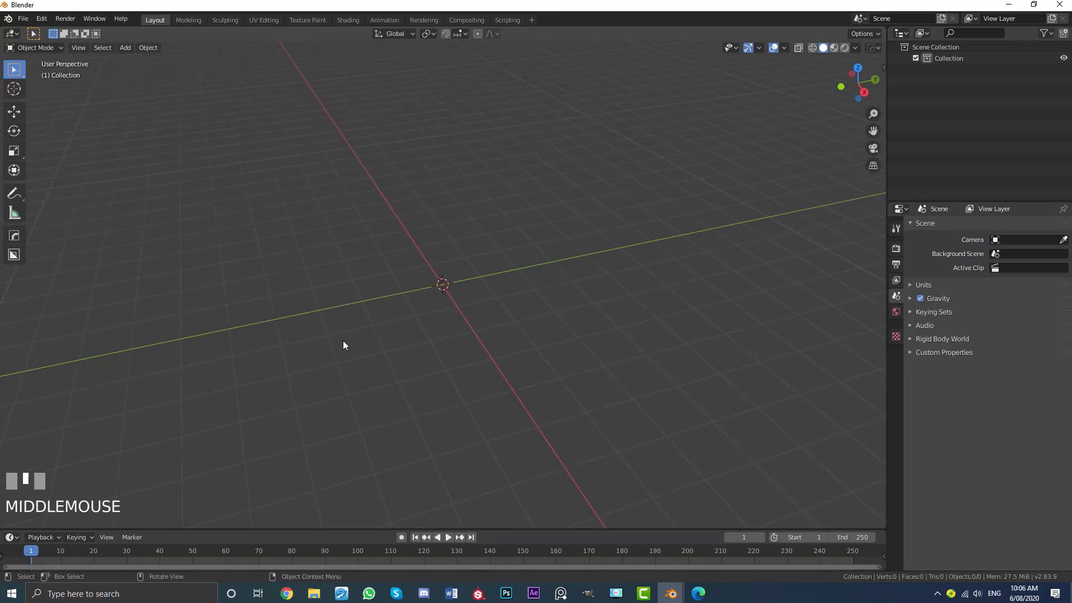
pyautogui.hotkey('shift', 'a')
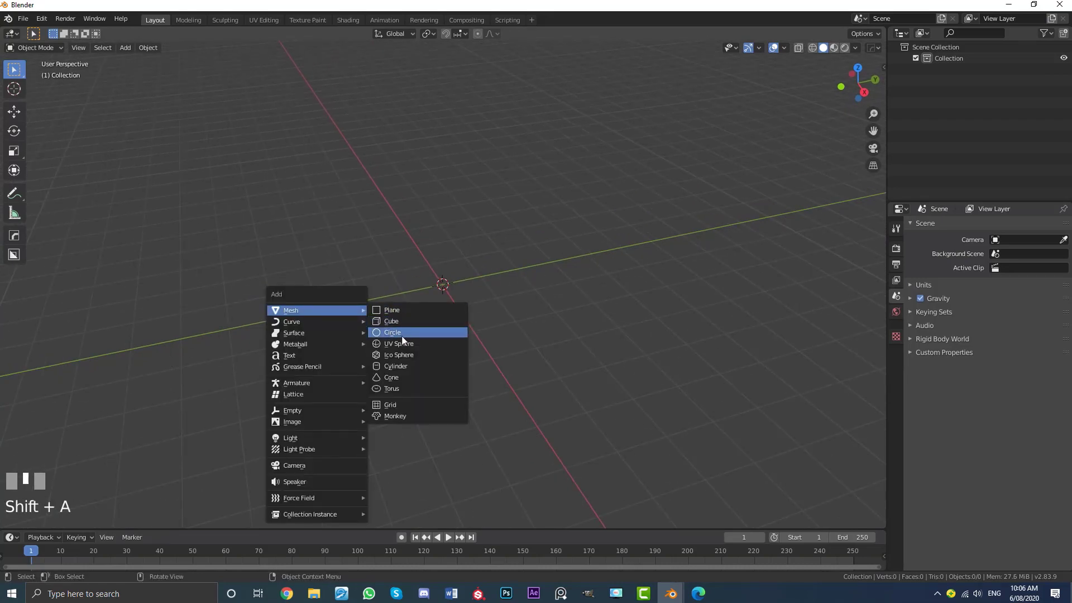
pyautogui.click(407, 365)
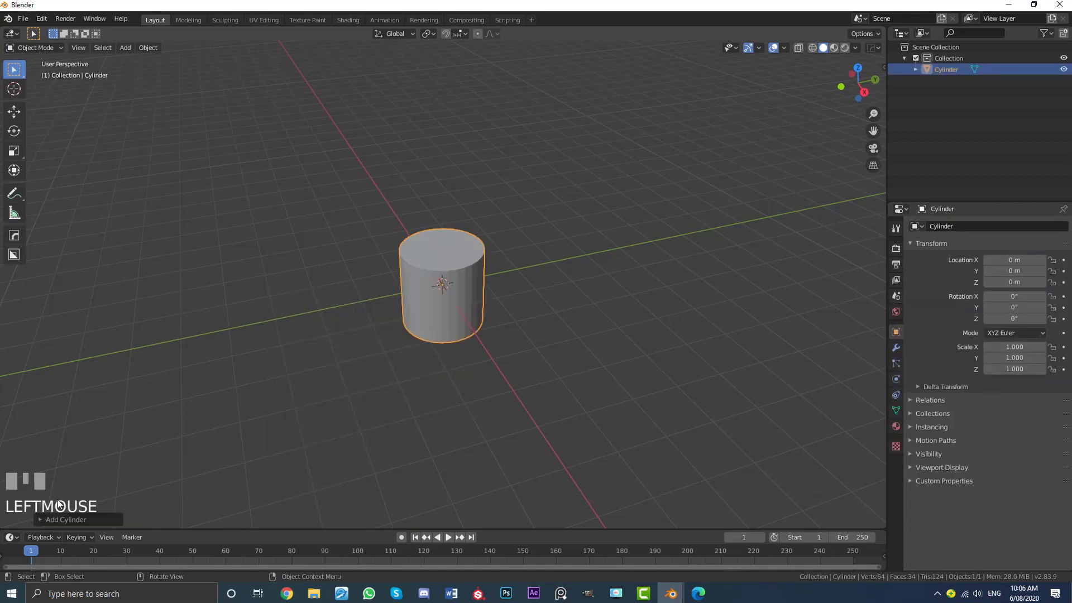
pyautogui.click(52, 521)
pyautogui.click(155, 384)
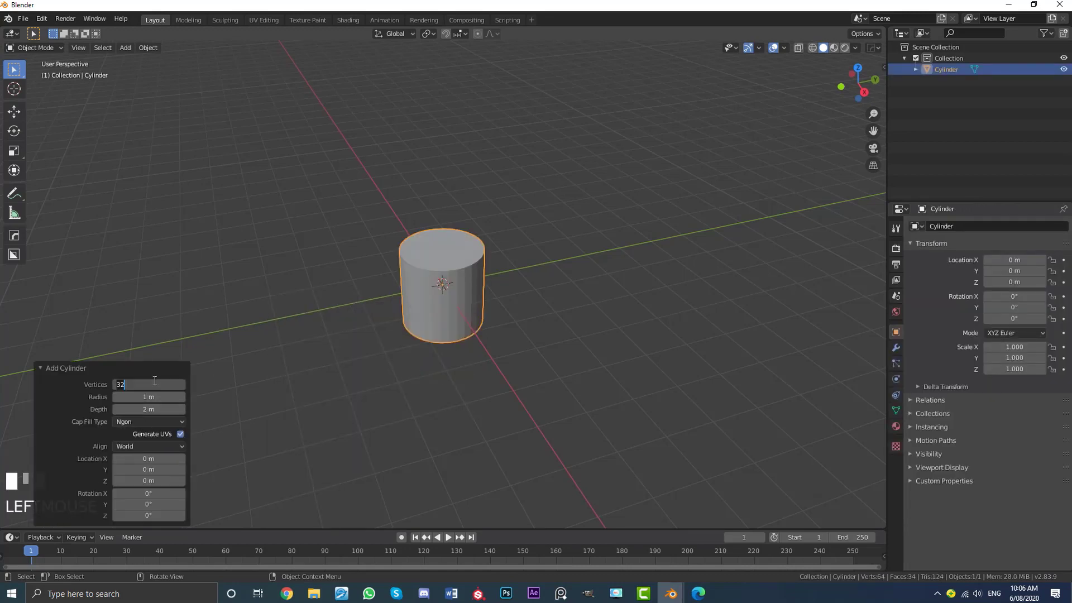
pyautogui.write('16')
pyautogui.press('Return')
pyautogui.click(36, 367)
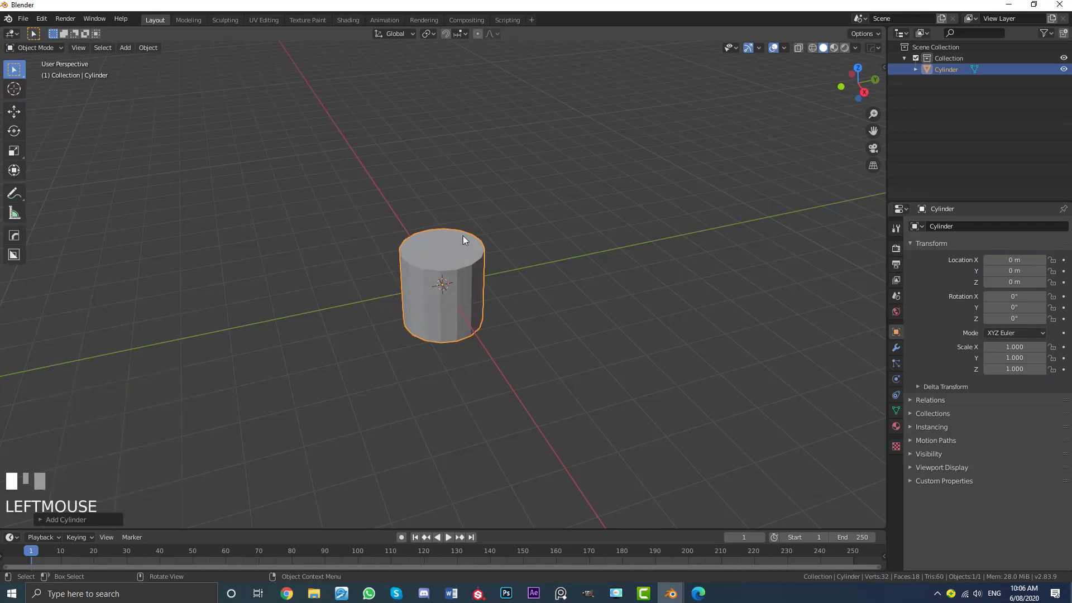
# In Edit Mode, add four evenly spaced horizontal loop cuts around the cylinder without sliding them.
pyautogui.scroll(3, 492, 275)
pyautogui.press('KP_1')
pyautogui.scroll(2, 492, 276)
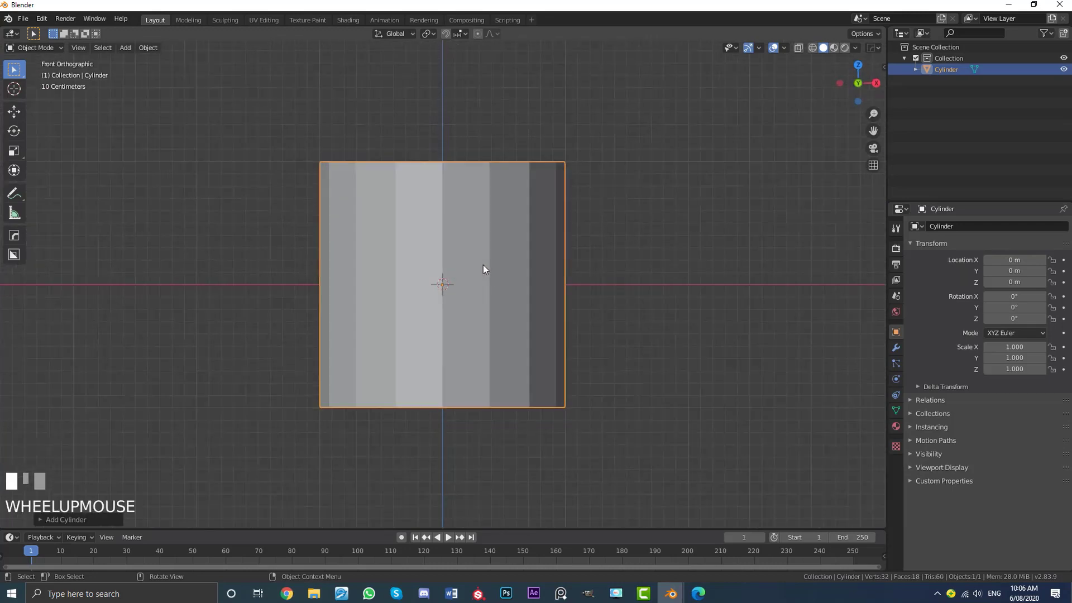
pyautogui.press('Tab')
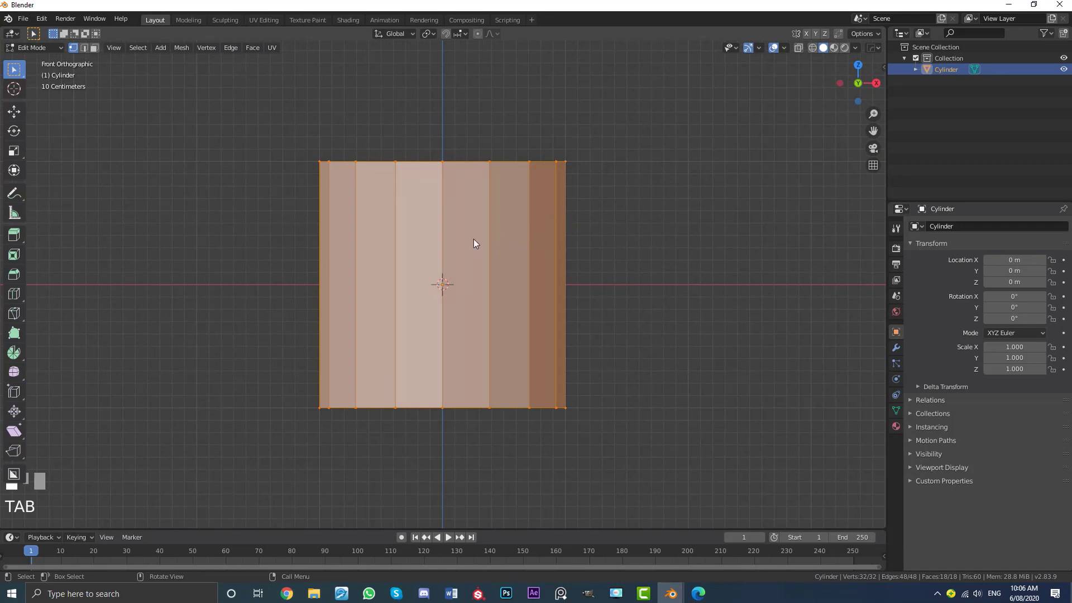
pyautogui.scroll(1, 497, 259)
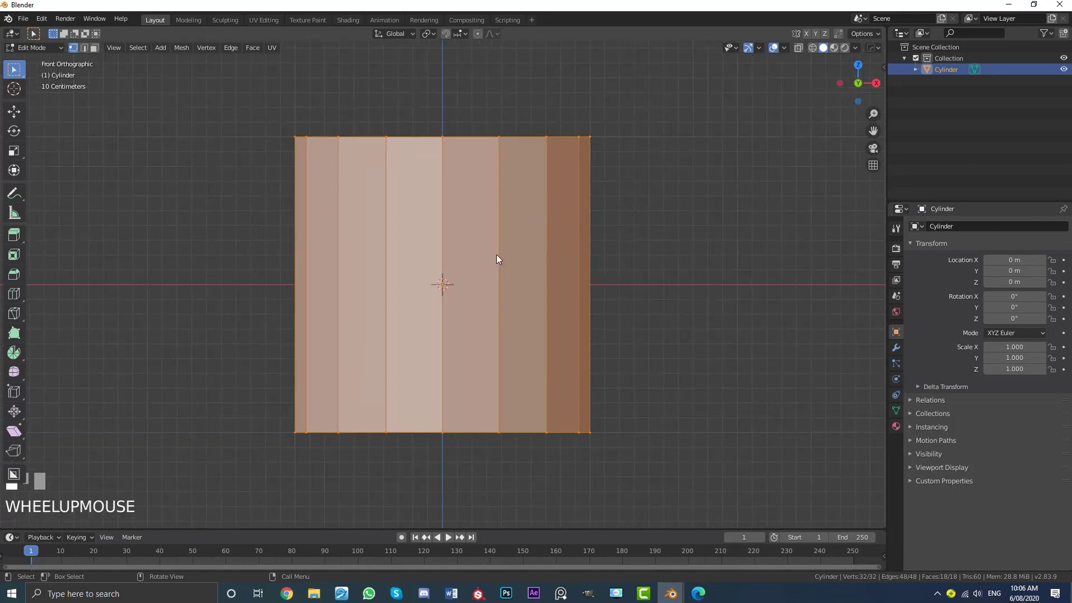
pyautogui.click(85, 46)
pyautogui.hotkey('alt', 'a')
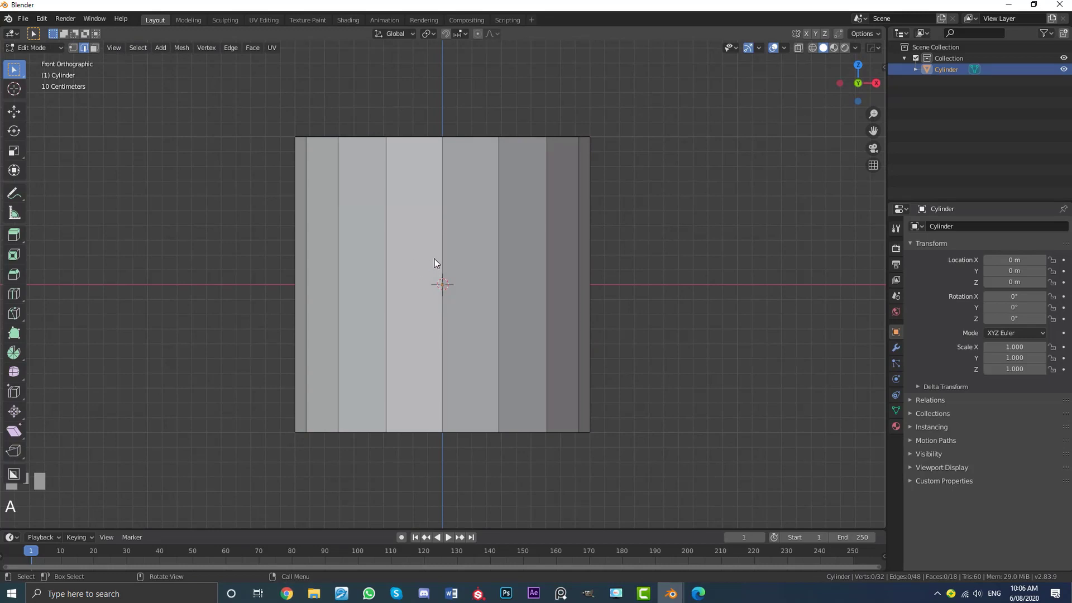
pyautogui.hotkey('ctrl', 'r')
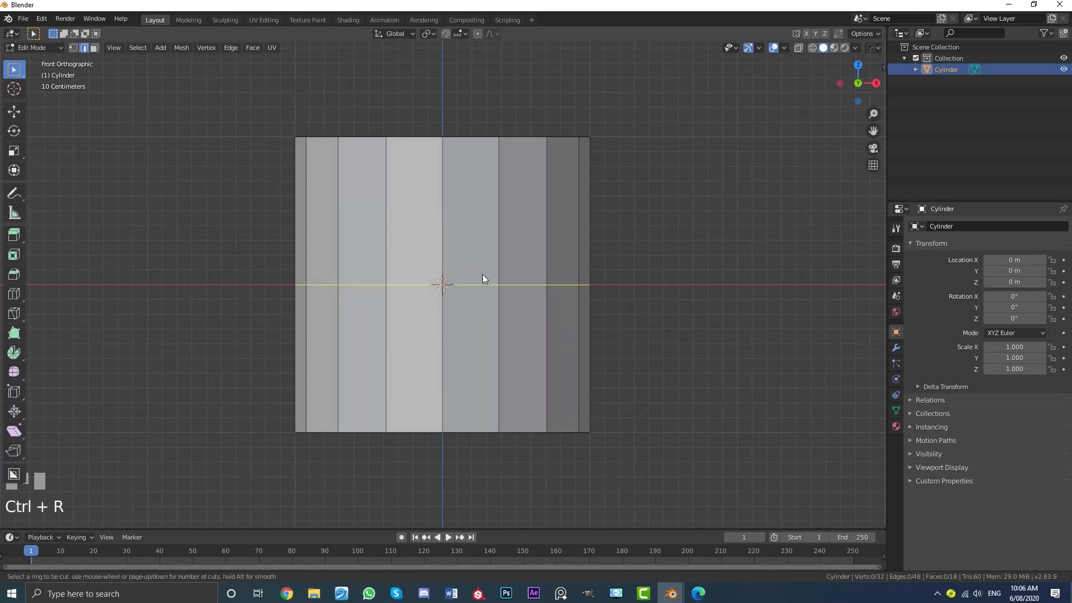
pyautogui.scroll(2, 482, 278)
pyautogui.scroll(1, 483, 278)
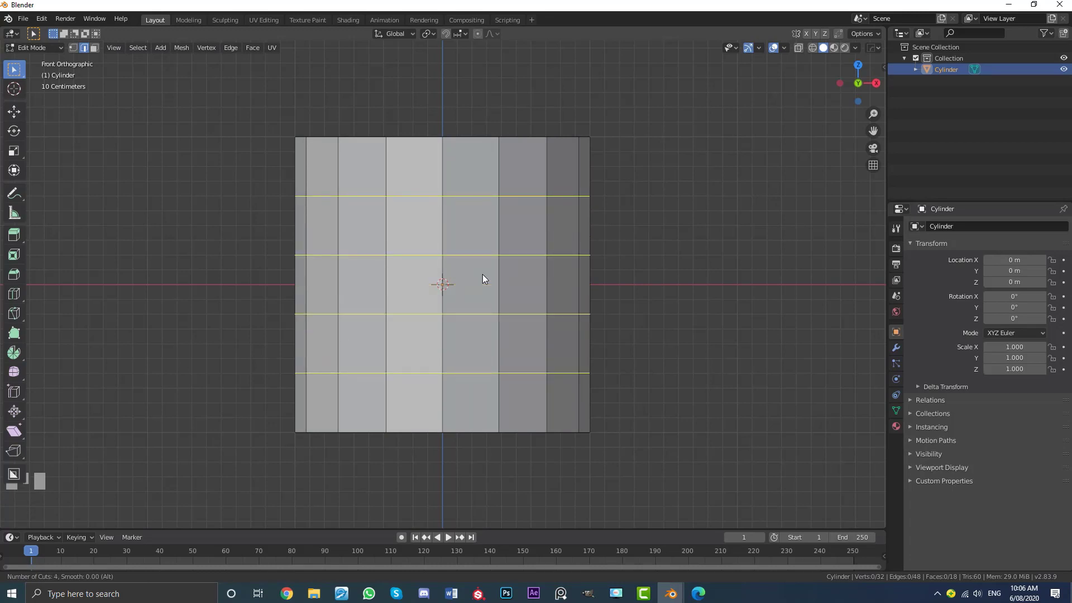
pyautogui.click(482, 274)
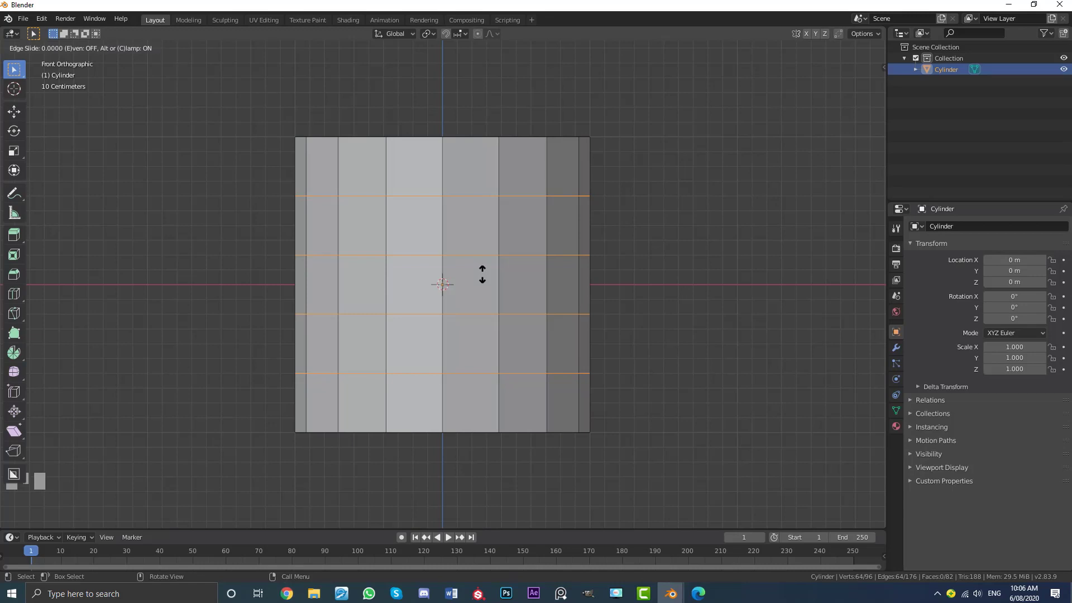
pyautogui.click(482, 275)
# In vertex mode, select the front vertex two columns right of centre on the second loop from the top and grow the selection to its four surrounding faces.
pyautogui.moveTo(528, 239); pyautogui.dragTo(470, 218, button='middle')
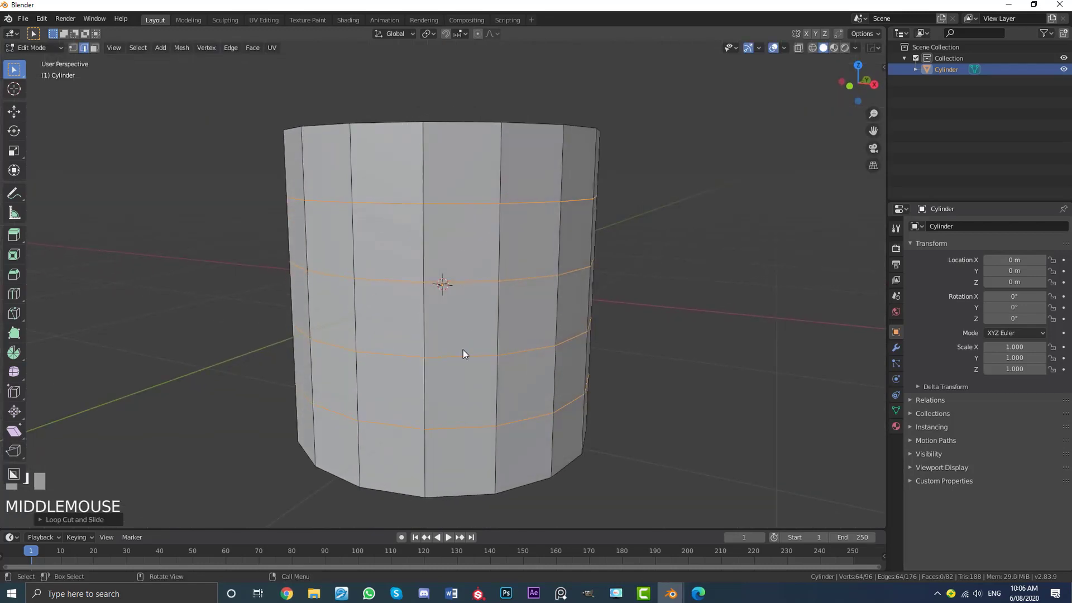
pyautogui.scroll(-4, 465, 433)
pyautogui.moveTo(462, 401); pyautogui.dragTo(455, 353, button='middle')
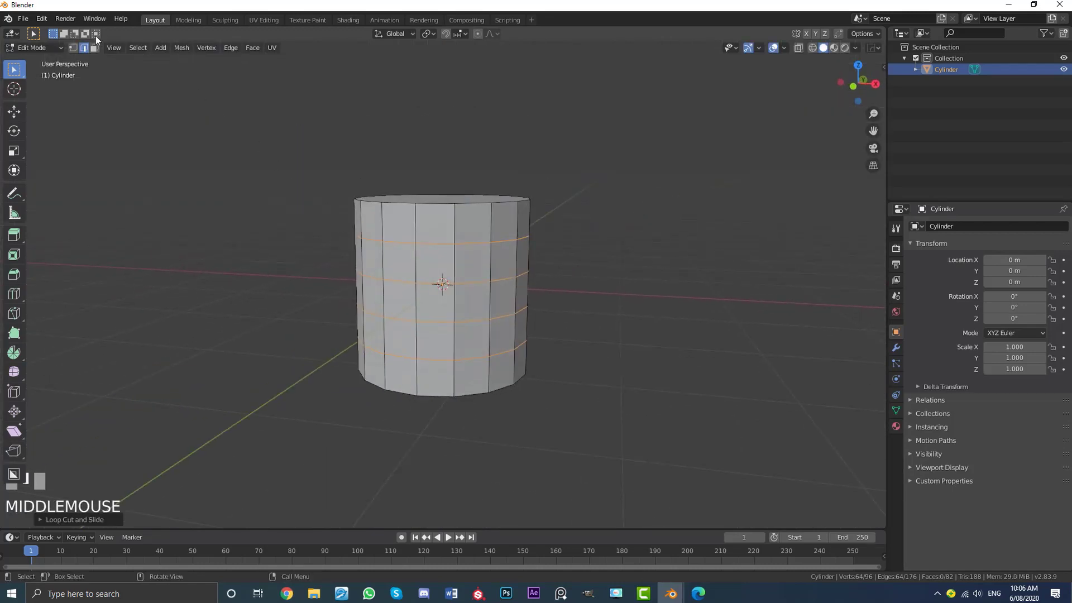
pyautogui.click(71, 49)
pyautogui.moveTo(522, 259); pyautogui.dragTo(524, 259, button='middle')
pyautogui.scroll(1, 524, 265)
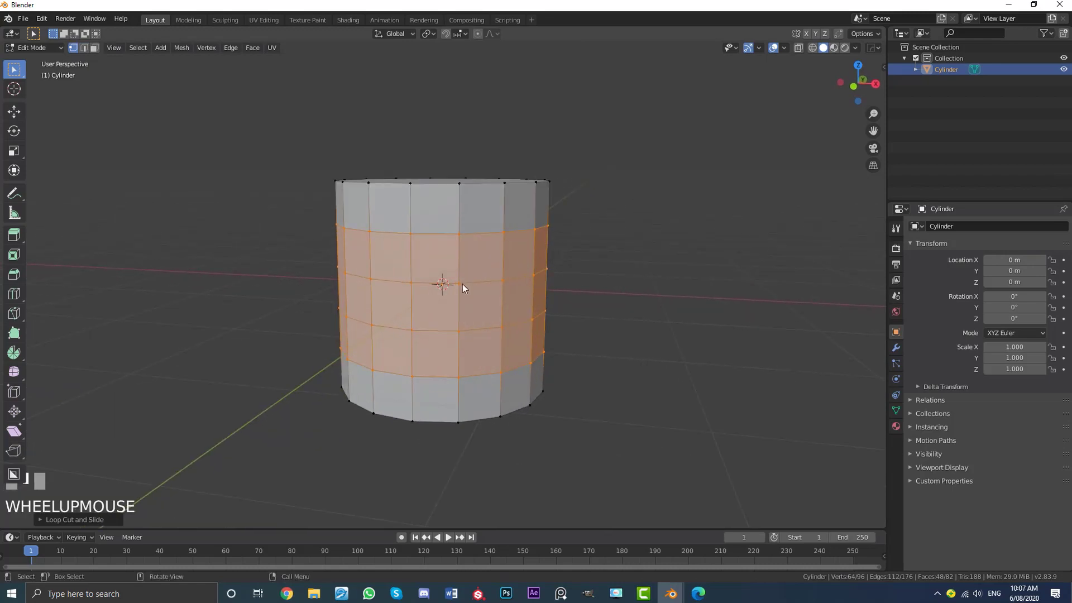
pyautogui.press('KP_1')
pyautogui.scroll(4, 528, 250)
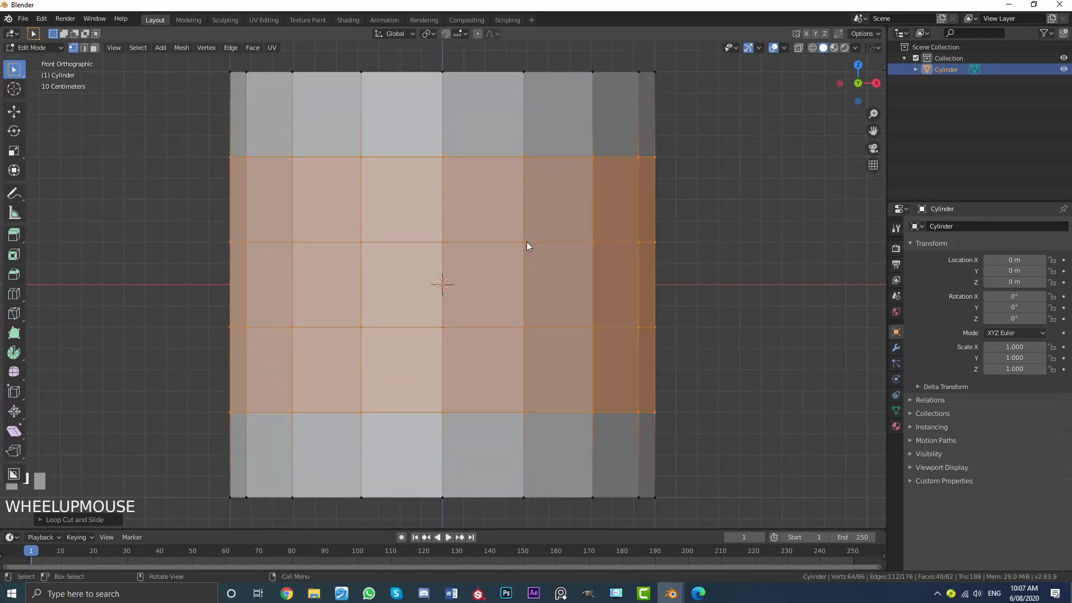
pyautogui.click(523, 243)
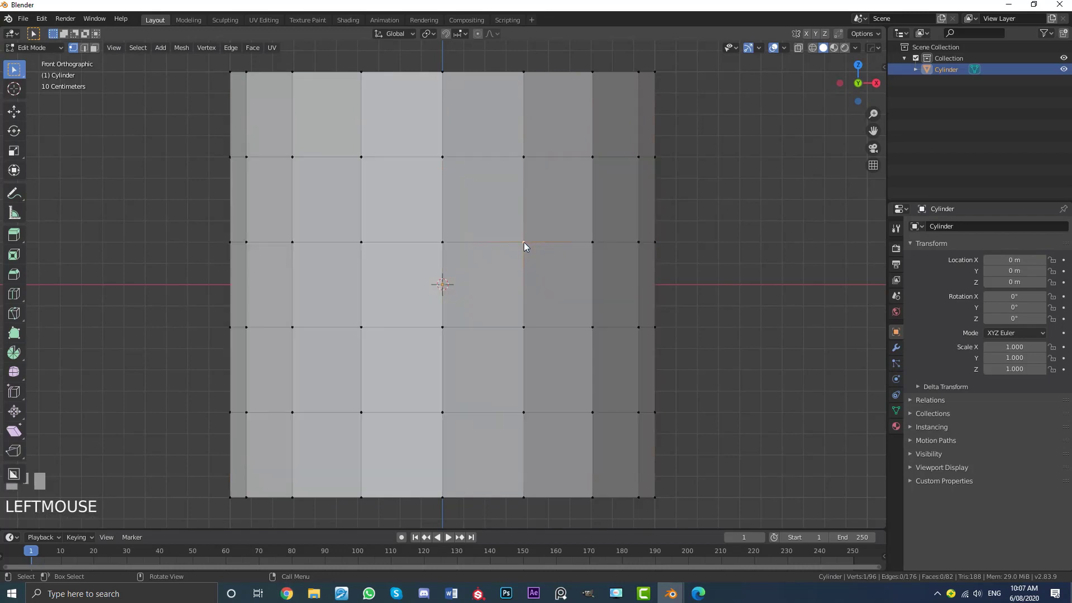
pyautogui.click(591, 243)
pyautogui.moveTo(624, 232); pyautogui.dragTo(552, 253, button='middle')
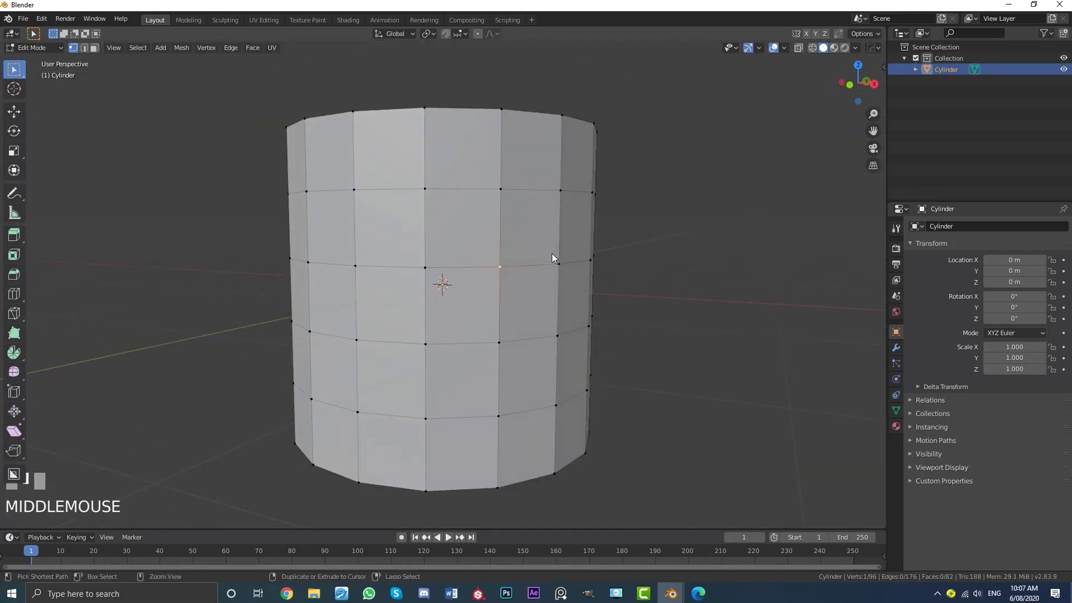
pyautogui.press('ctrl+KP_Add')
# Extrude the four selected faces in place, scale them slightly inward, and round them with To Sphere at factor 1.
pyautogui.moveTo(552, 252); pyautogui.dragTo(675, 338, button='middle')
pyautogui.scroll(2, 569, 270)
pyautogui.press('e')
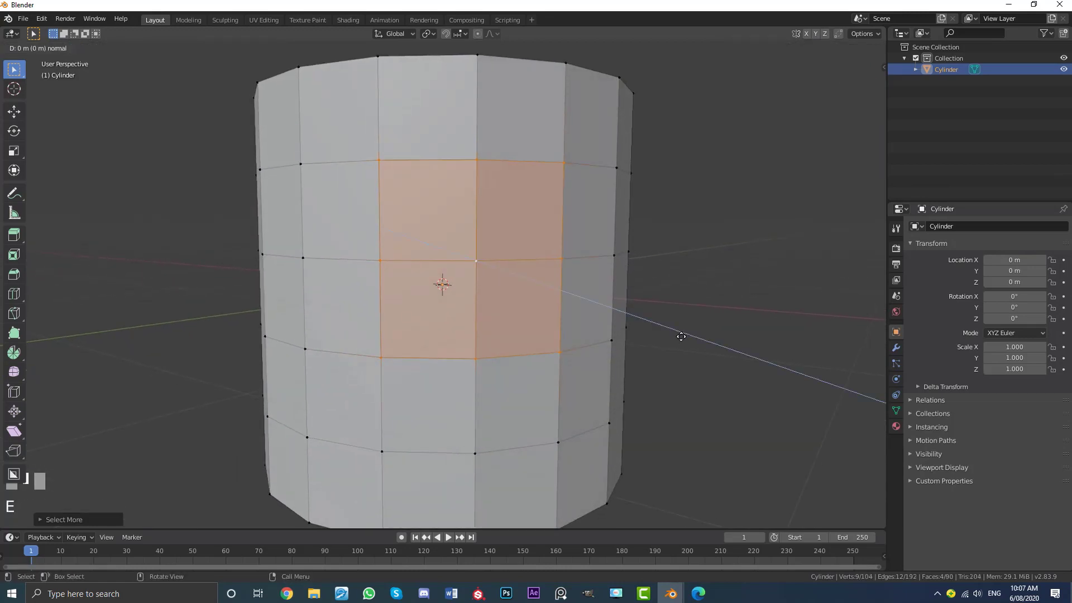
pyautogui.click(632, 301)
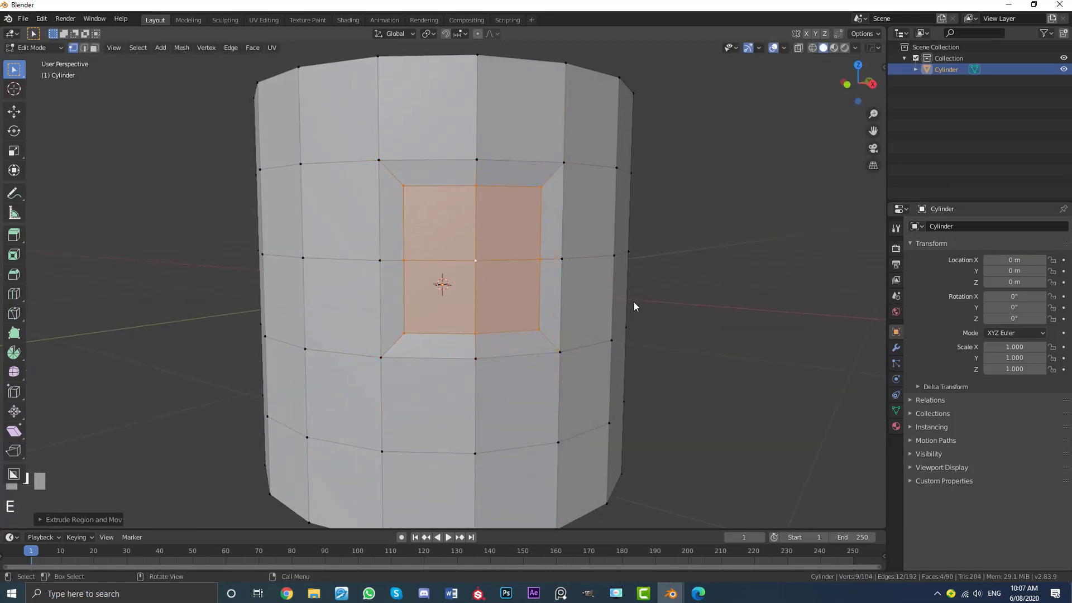
pyautogui.hotkey('shift', 'alt', 's')
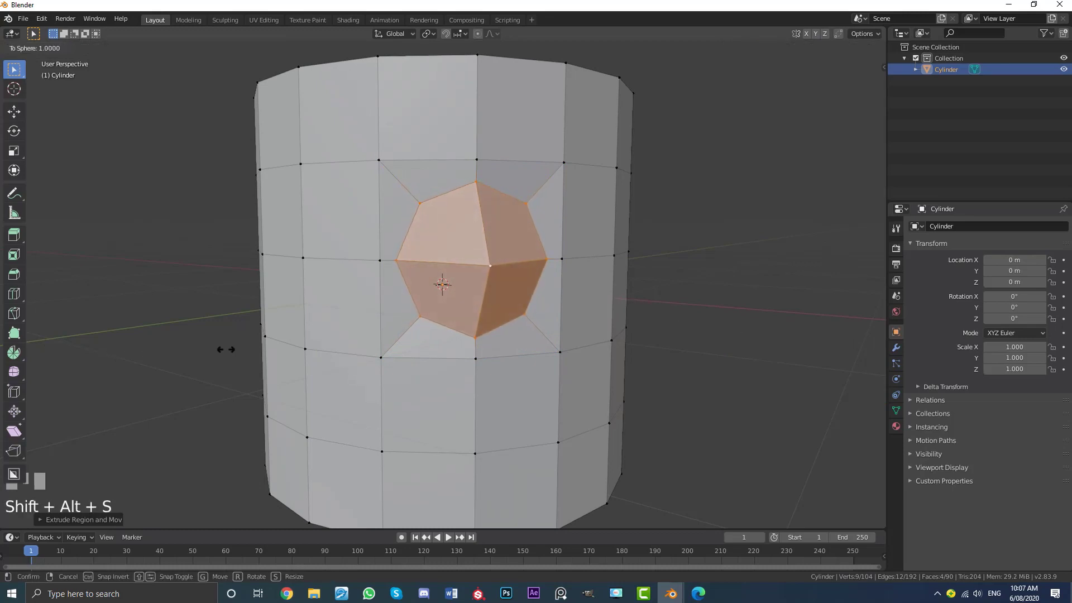
pyautogui.click(295, 335)
# Delete the four rounded faces to open an eye hole in the cylinder.
pyautogui.moveTo(436, 251); pyautogui.dragTo(436, 261, button='middle')
pyautogui.scroll(3, 517, 251)
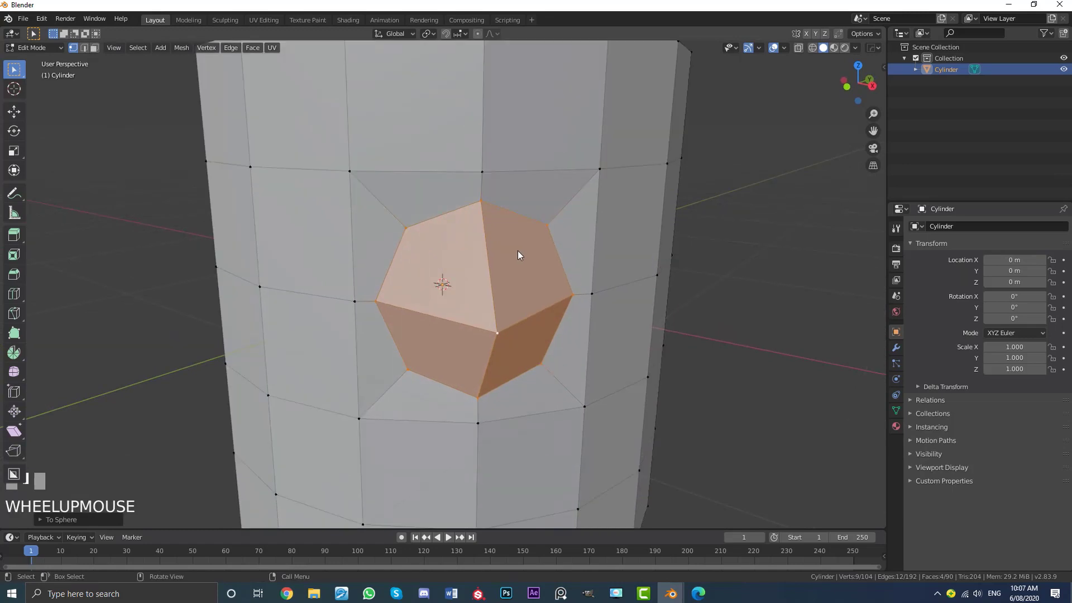
pyautogui.press('x')
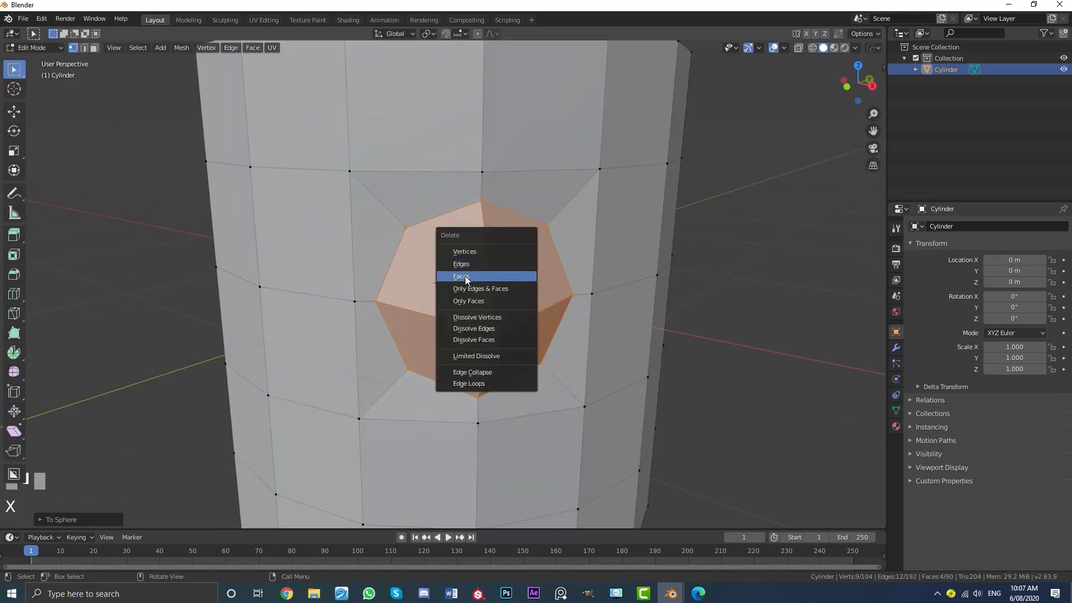
pyautogui.click(462, 276)
# In front wireframe view, delete all vertices on the half of the cylinder that has no eye hole.
pyautogui.scroll(-6, 463, 279)
pyautogui.moveTo(463, 279)
pyautogui.mouseDown(button='middle')
pyautogui.moveTo(353, 284)
pyautogui.moveTo(453, 273)
pyautogui.moveTo(464, 282)
pyautogui.mouseUp(button='middle')
pyautogui.press('KP_1')
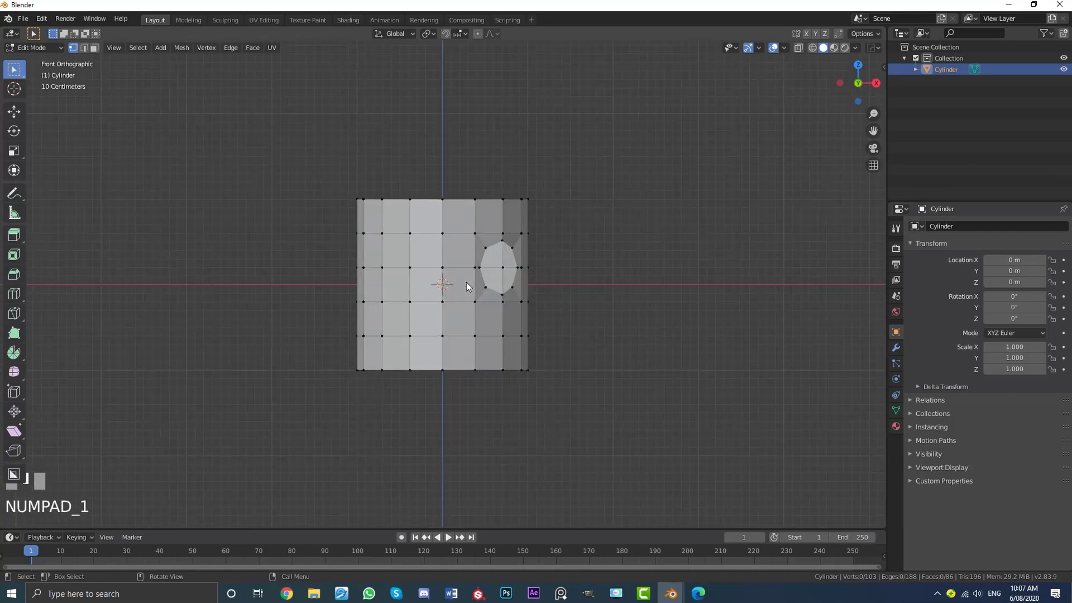
pyautogui.press('z')
pyautogui.click(383, 283)
pyautogui.hotkey('alt', 'a')
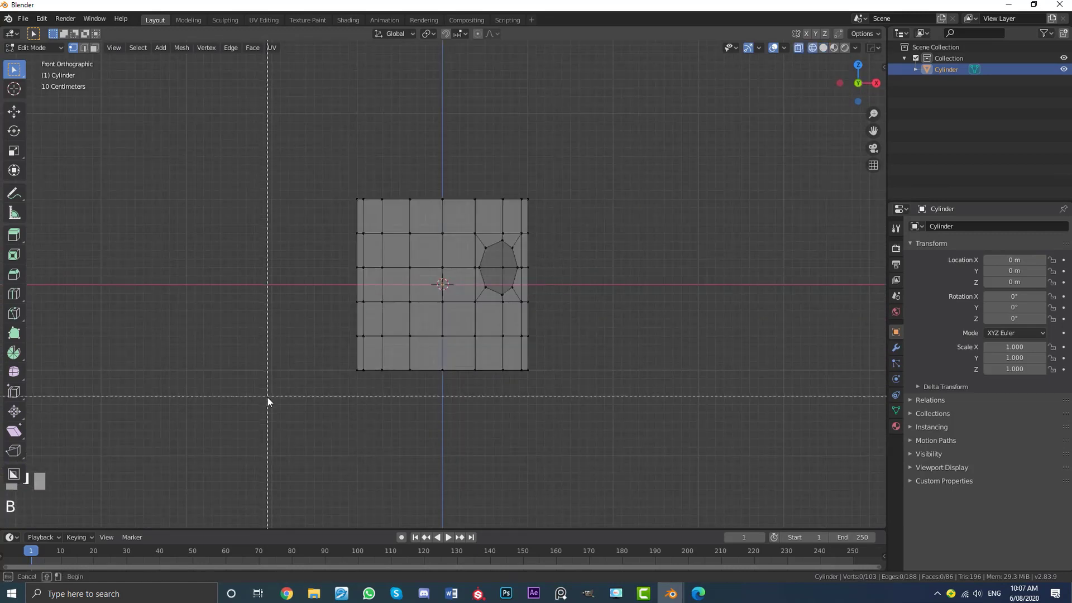
pyautogui.moveTo(266, 396); pyautogui.dragTo(417, 128)
pyautogui.press('x')
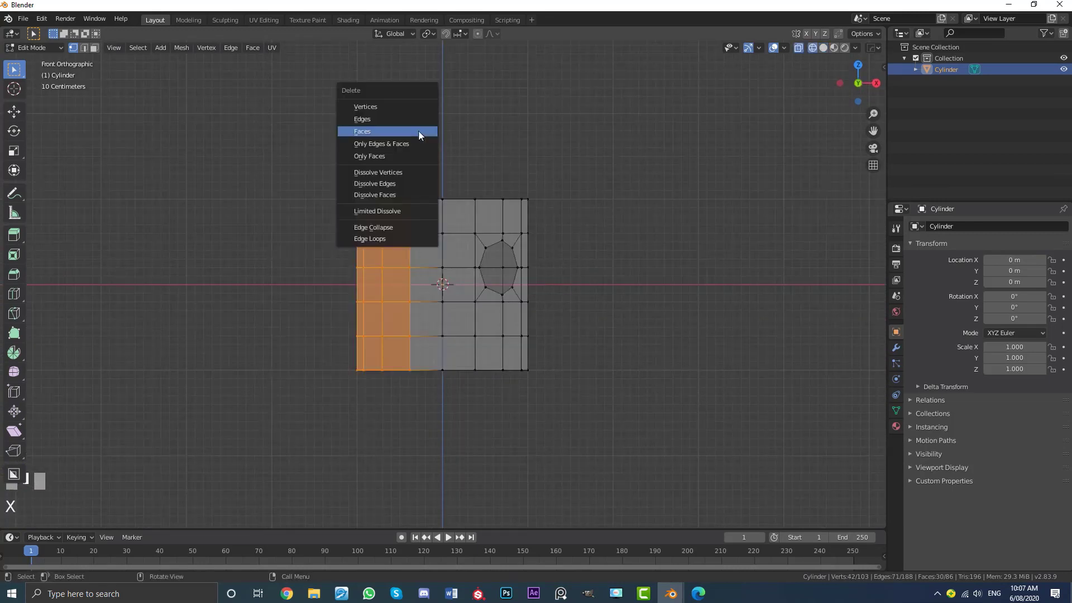
pyautogui.click(386, 108)
# Add a Mirror modifier on the X axis with Clipping enabled and return the viewport to solid shading.
pyautogui.scroll(3, 555, 267)
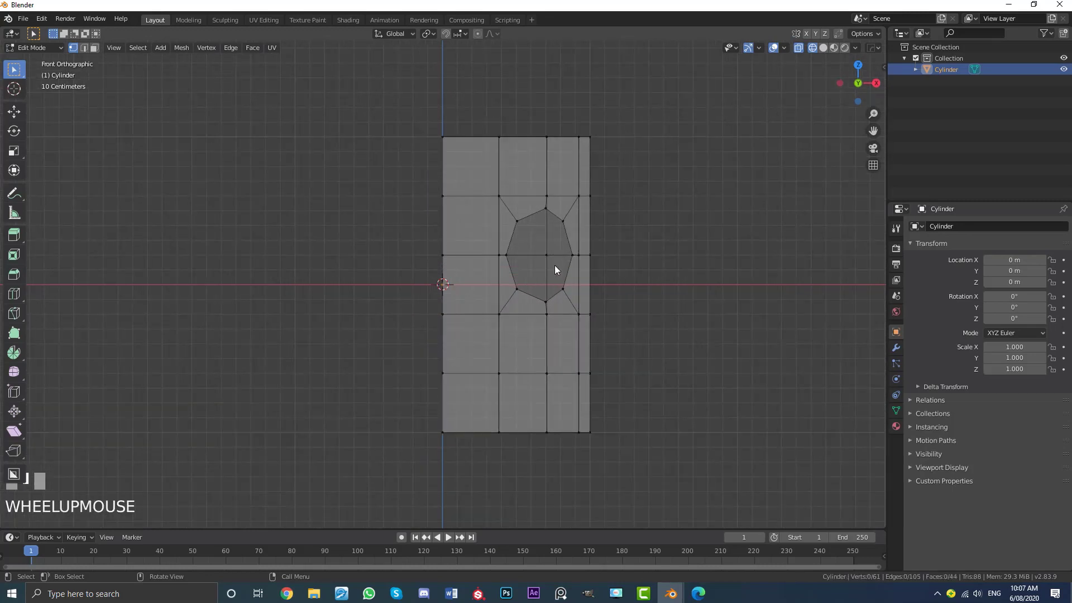
pyautogui.click(896, 346)
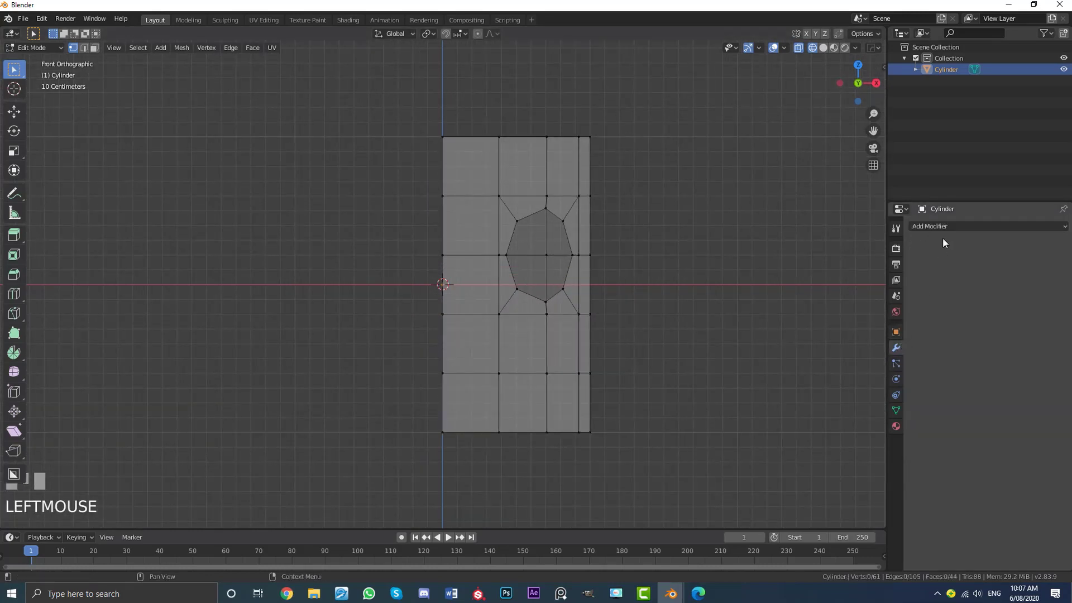
pyautogui.click(938, 226)
pyautogui.click(852, 337)
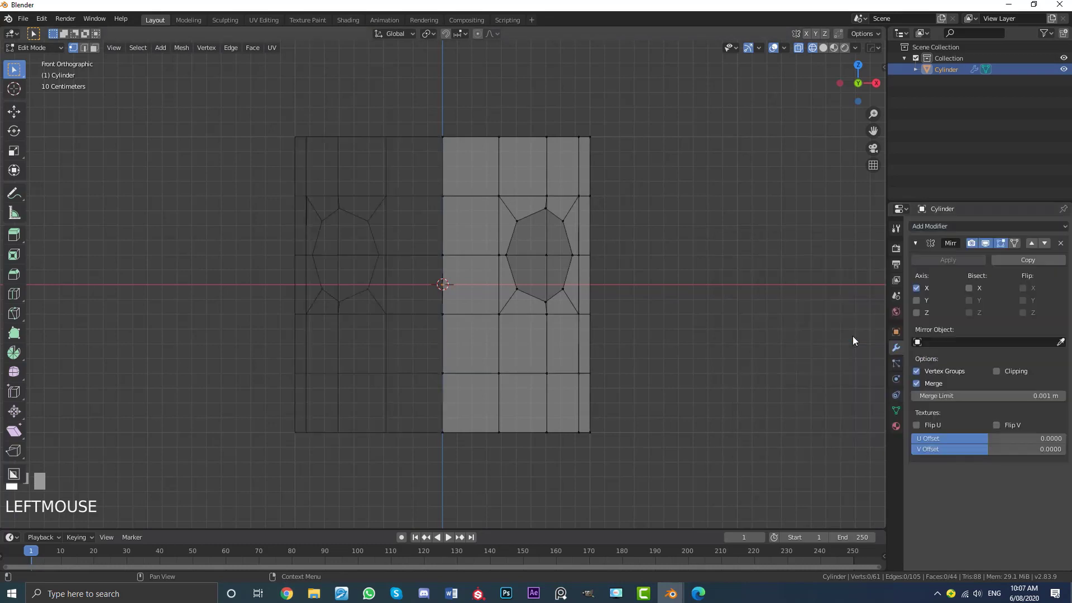
pyautogui.click(997, 370)
pyautogui.press('z')
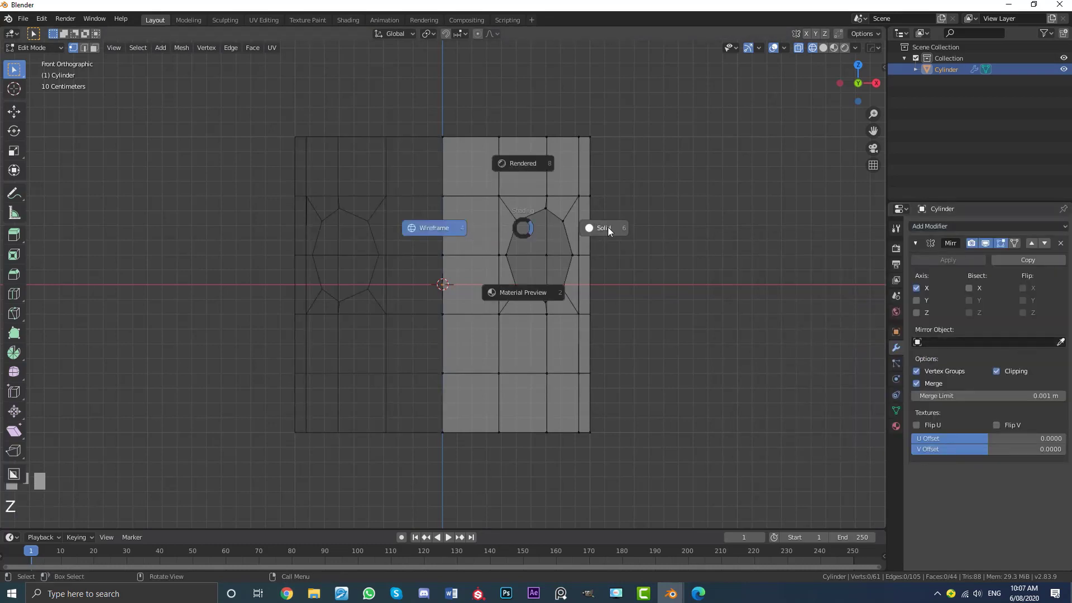
pyautogui.click(607, 227)
# Examine both mirrored eye holes on the cylinder from the front and the side.
pyautogui.moveTo(608, 228)
pyautogui.mouseDown(button='middle')
pyautogui.moveTo(505, 244)
pyautogui.moveTo(524, 243)
pyautogui.mouseUp(button='middle')
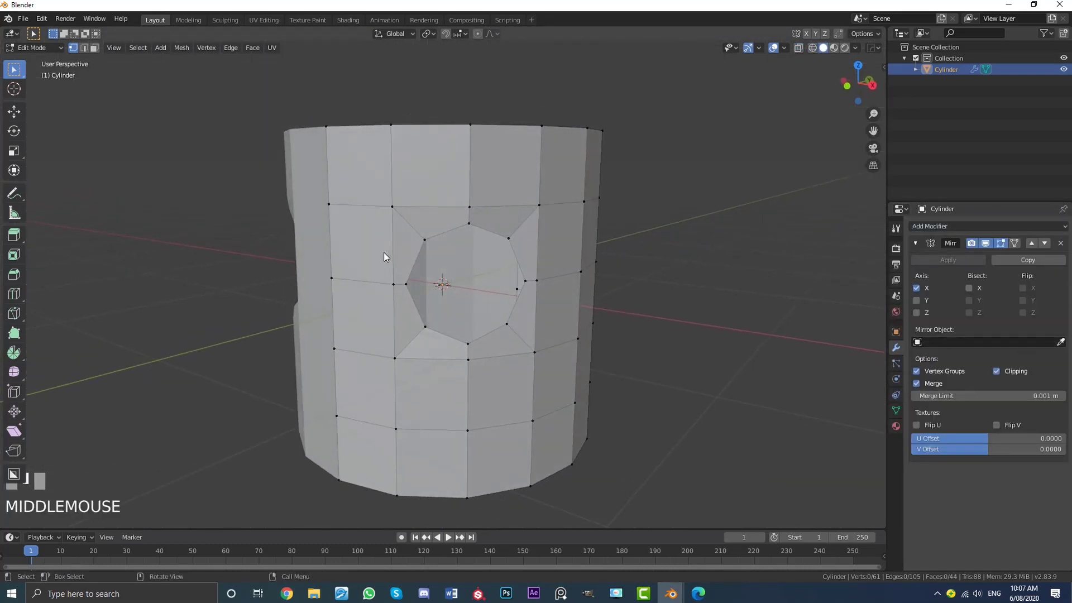
pyautogui.scroll(-3, 385, 273)
pyautogui.moveTo(360, 262); pyautogui.dragTo(395, 242, button='middle')
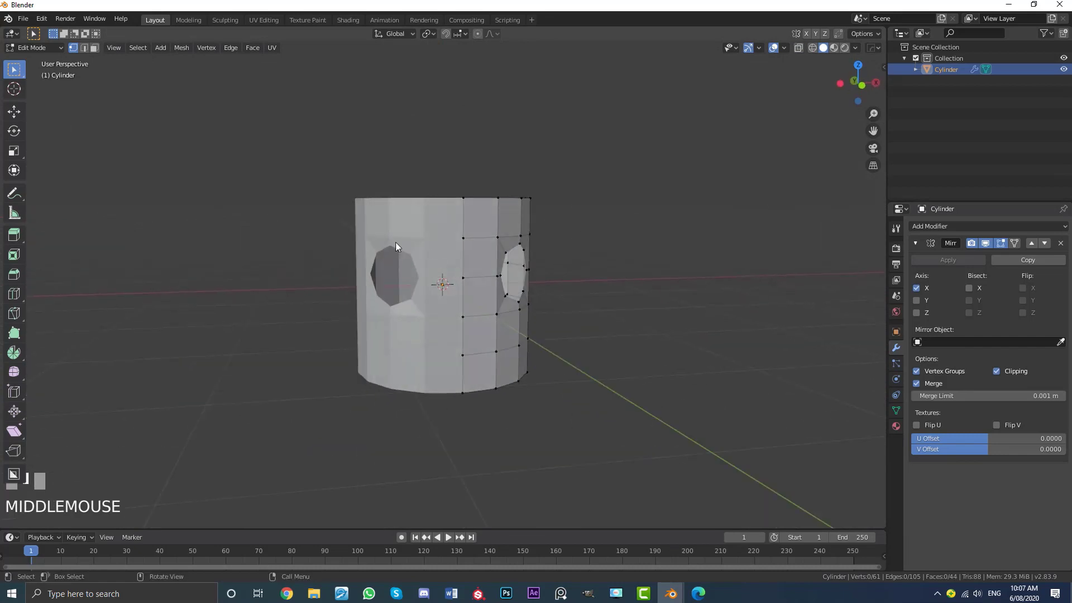
pyautogui.moveTo(504, 274); pyautogui.dragTo(455, 280, button='middle')
pyautogui.scroll(2, 455, 280)
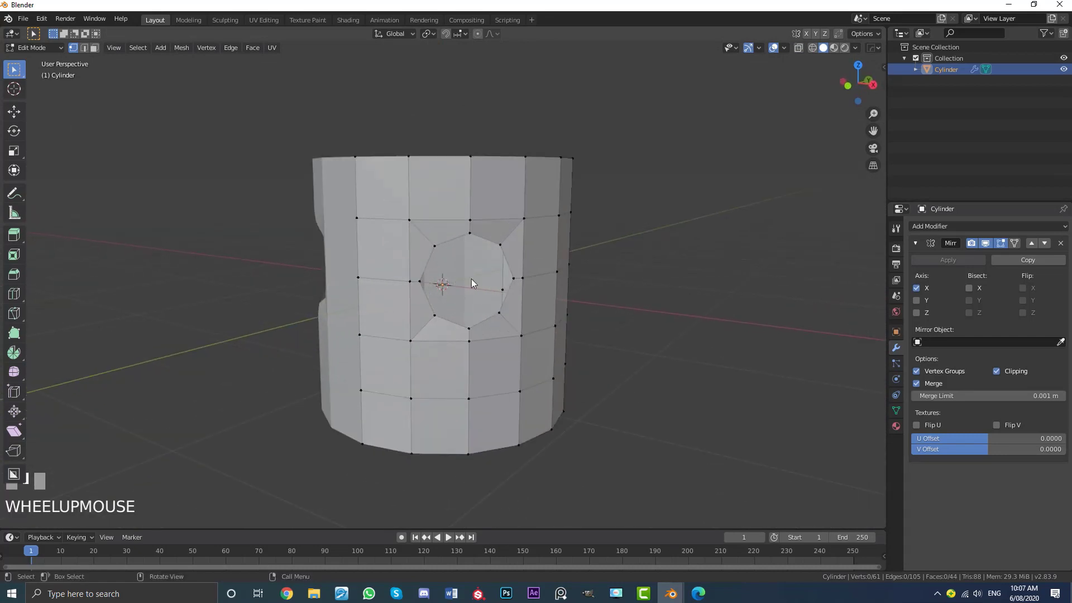
pyautogui.moveTo(517, 282); pyautogui.dragTo(367, 279, button='middle')
pyautogui.scroll(2, 367, 279)
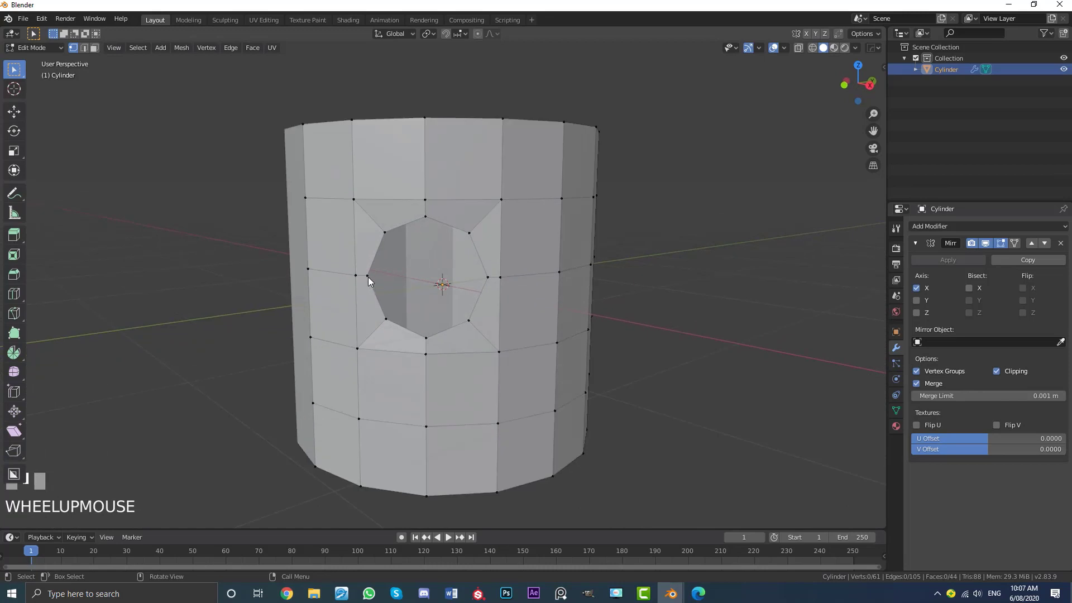
# With proportional editing at size 0.35, move the front-centre seam vertex and its neighbour beside the eye hole about 0.06 m back in side view.
pyautogui.click(477, 33)
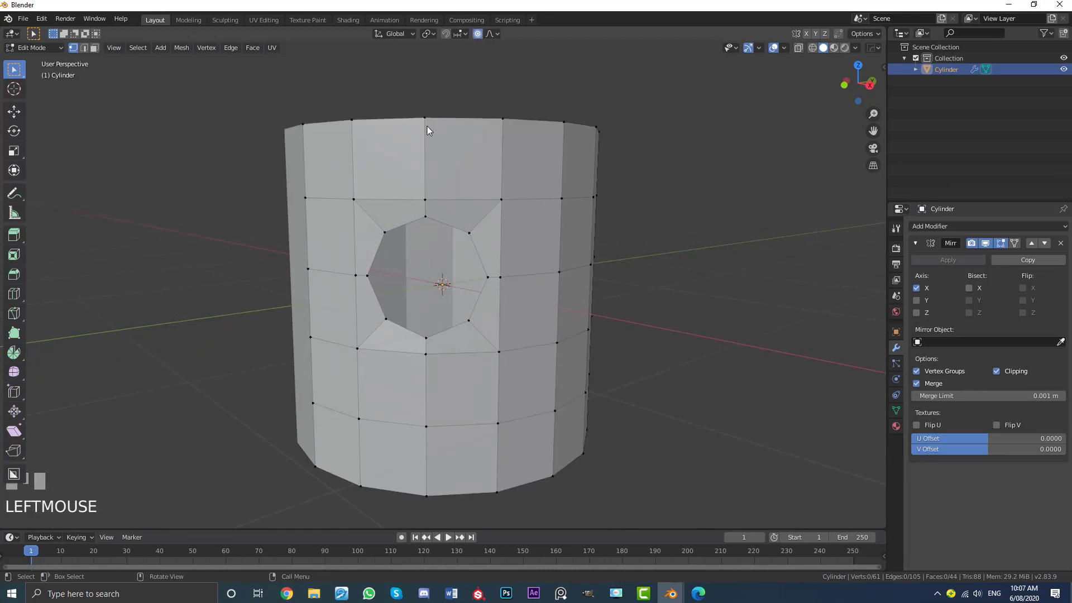
pyautogui.click(356, 277)
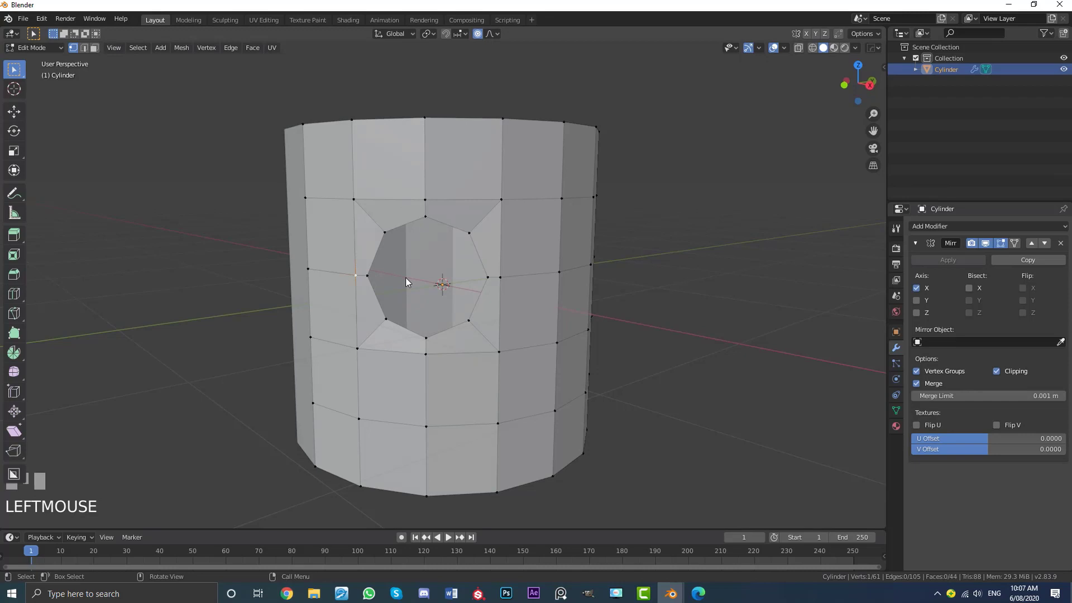
pyautogui.keyDown('shift'); pyautogui.click(312, 271); pyautogui.keyUp('shift')
pyautogui.moveTo(370, 280); pyautogui.dragTo(334, 271, button='middle')
pyautogui.press('KP_3')
pyautogui.scroll(2, 356, 272)
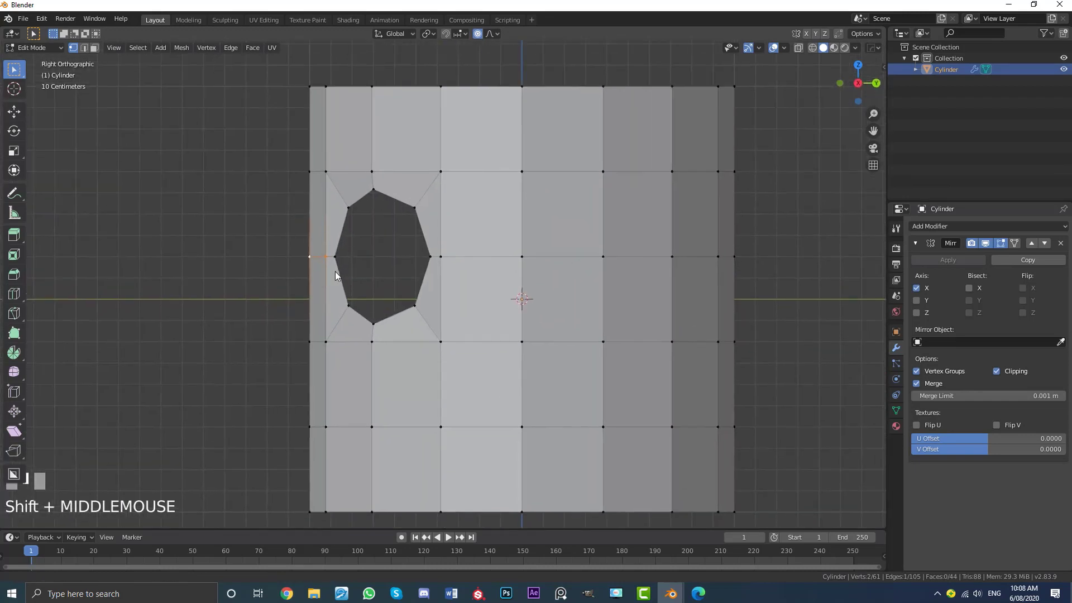
pyautogui.scroll(2, 334, 271)
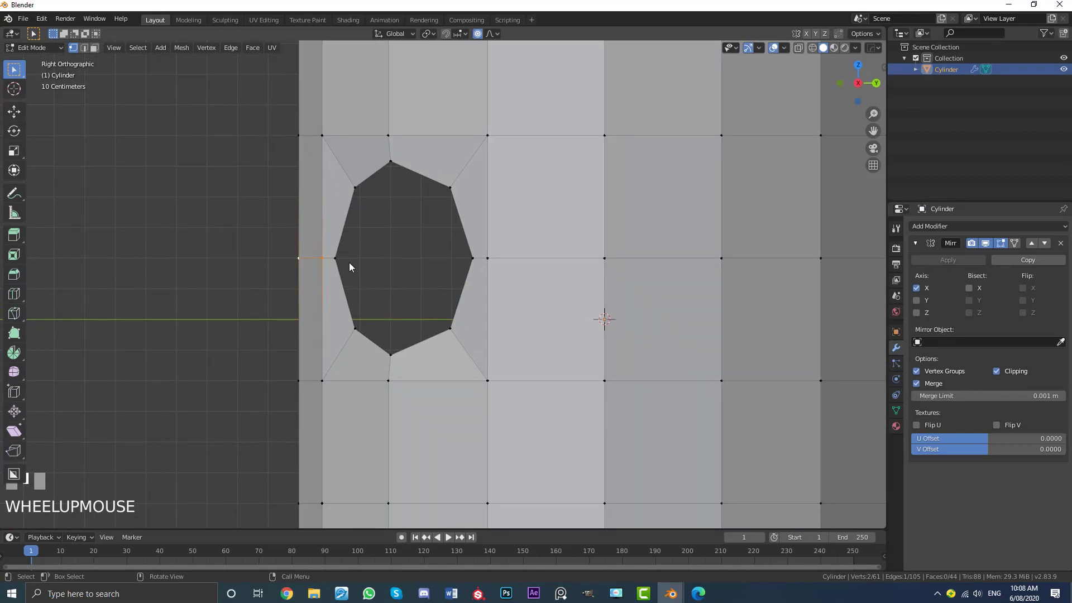
pyautogui.press('g')
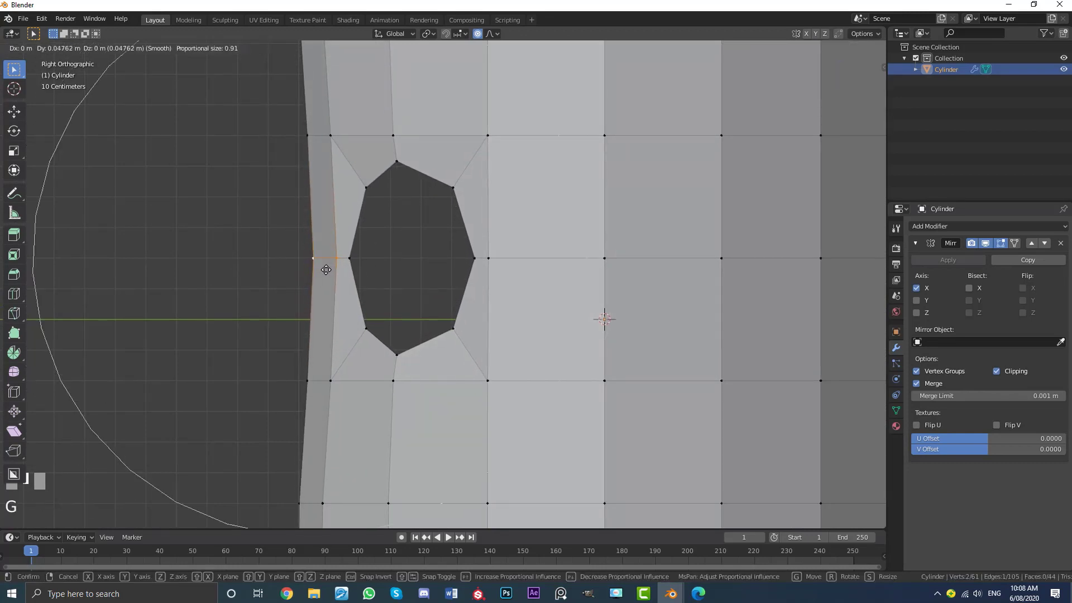
pyautogui.scroll(15, 327, 269)
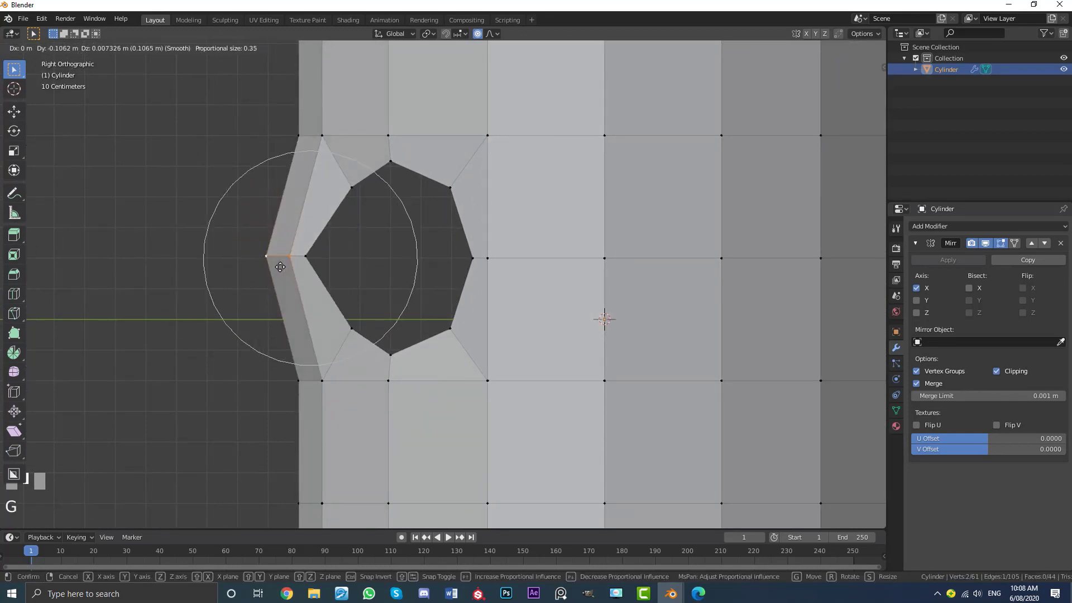
pyautogui.scroll(-5, 327, 269)
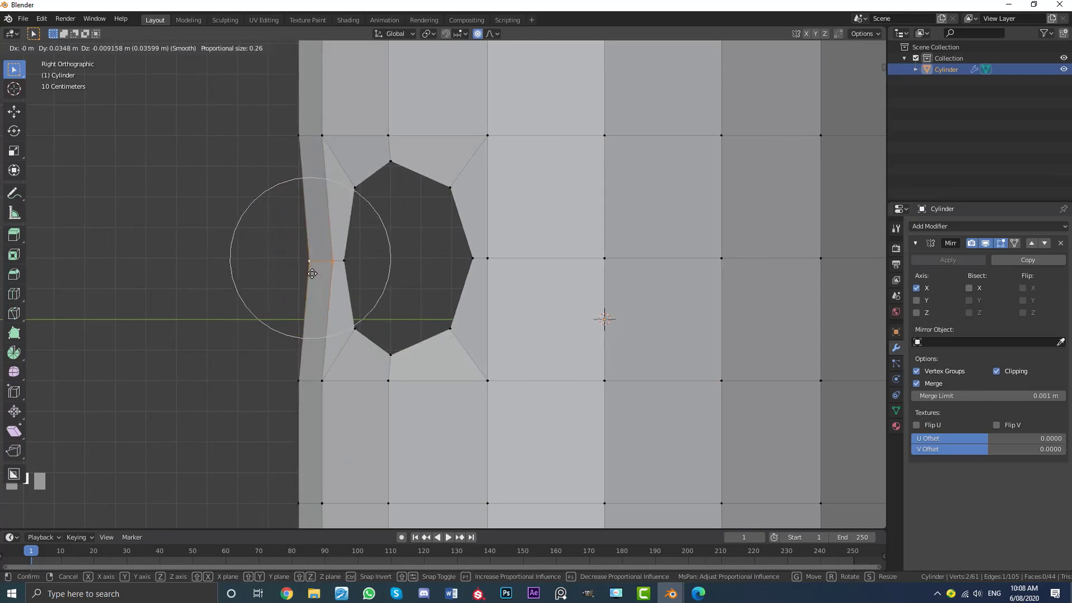
pyautogui.scroll(-3, 330, 272)
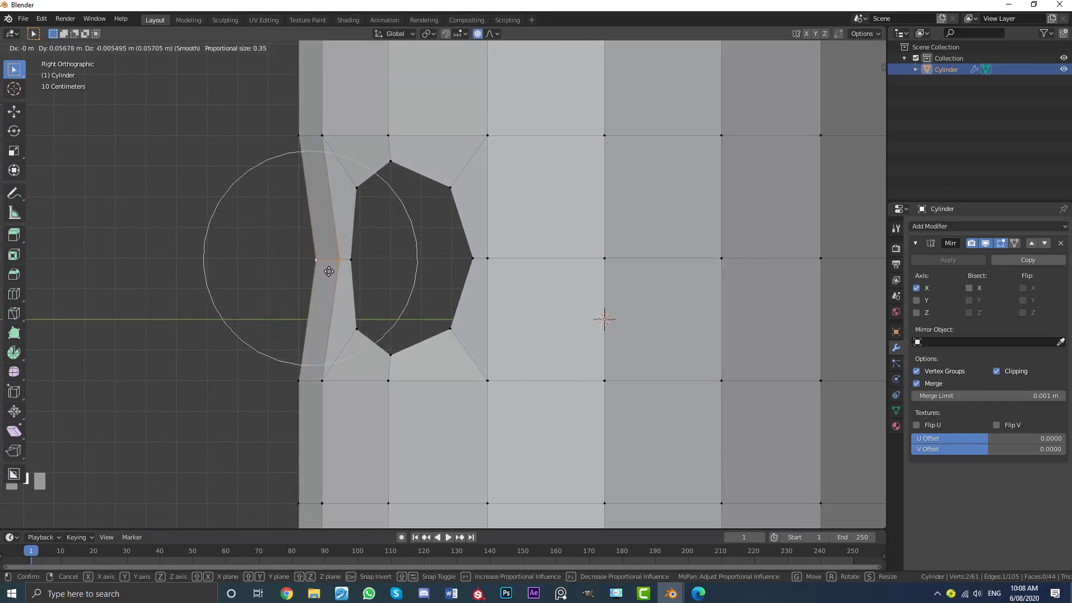
pyautogui.click(331, 272)
# Move the vertex just behind the eye hole's outer edge about 0.06 m back along Y with proportional editing.
pyautogui.scroll(-3, 424, 252)
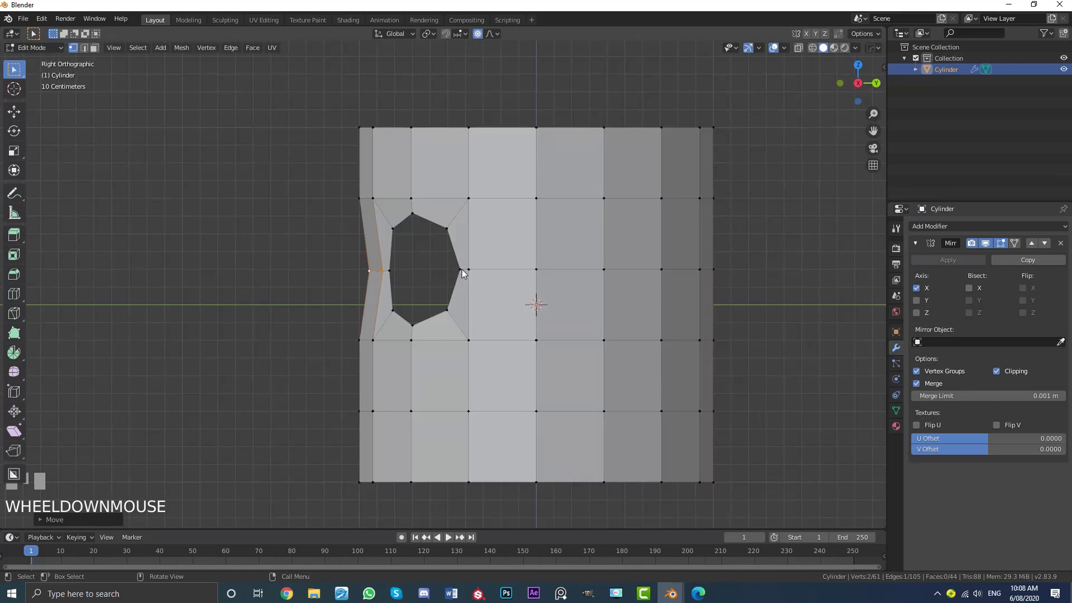
pyautogui.click(478, 270)
pyautogui.scroll(2, 485, 276)
pyautogui.press('g')
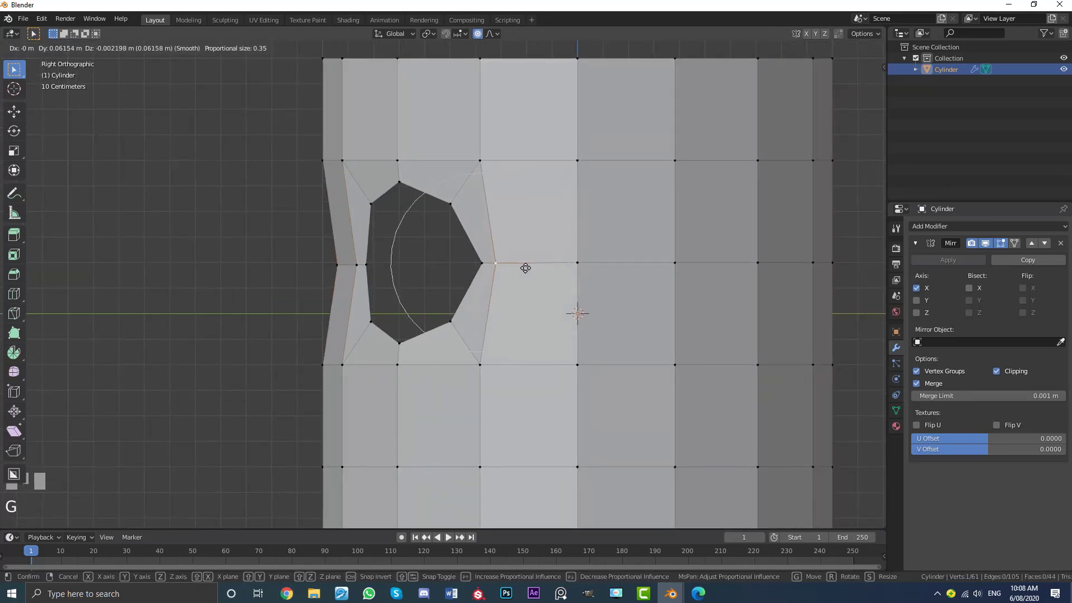
pyautogui.click(528, 269)
pyautogui.scroll(-4, 529, 272)
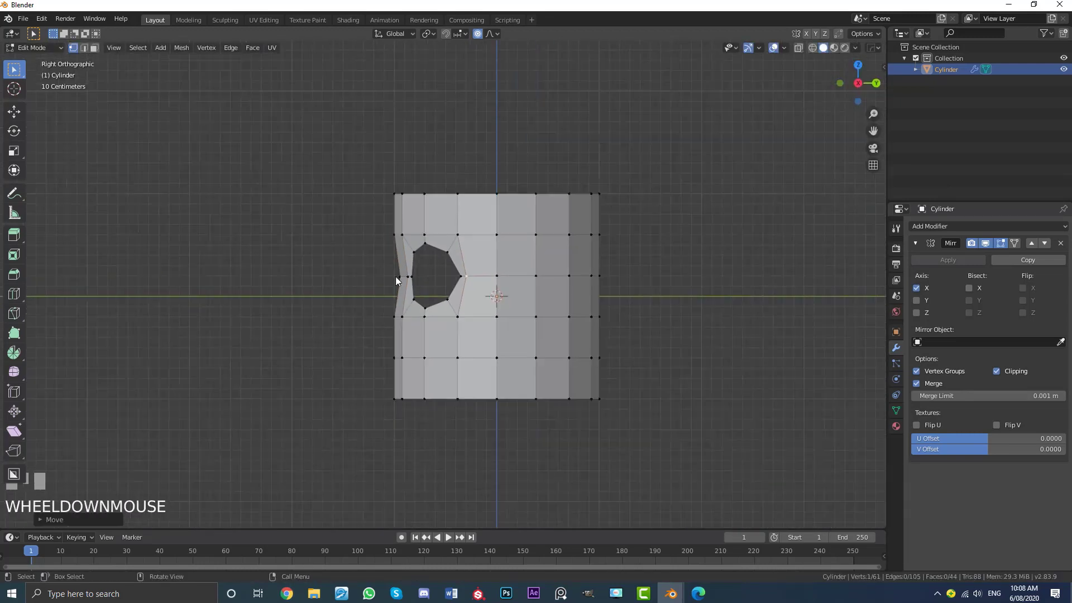
# In Object Mode, add a UV sphere at the origin and scale it down to about a third of its size.
pyautogui.moveTo(530, 274); pyautogui.dragTo(443, 233, button='middle')
pyautogui.press('Tab')
pyautogui.hotkey('alt', 'a')
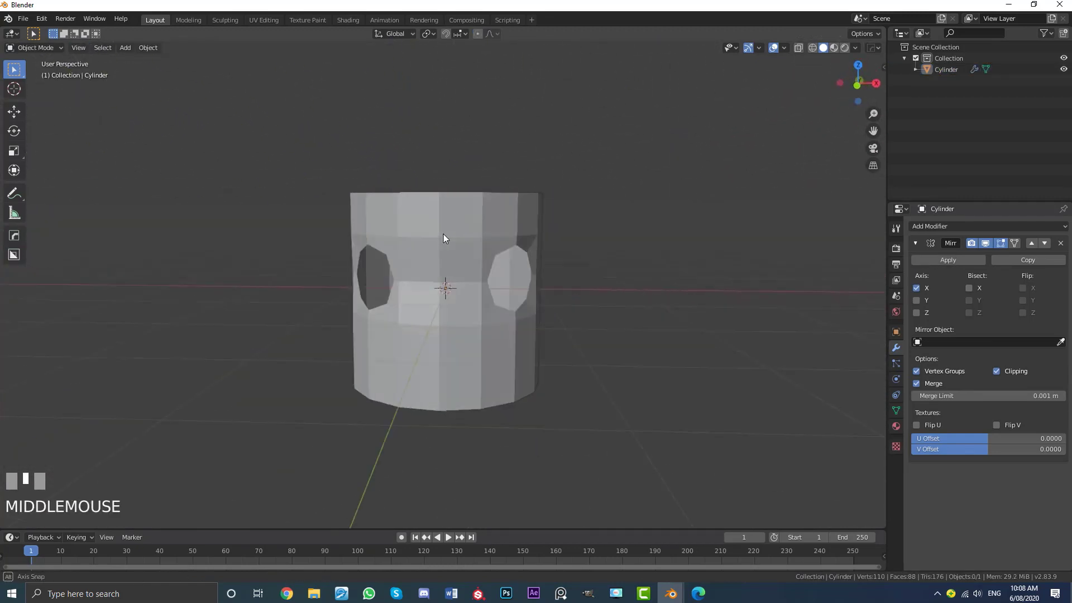
pyautogui.hotkey('shift', 'a')
pyautogui.moveTo(444, 233)
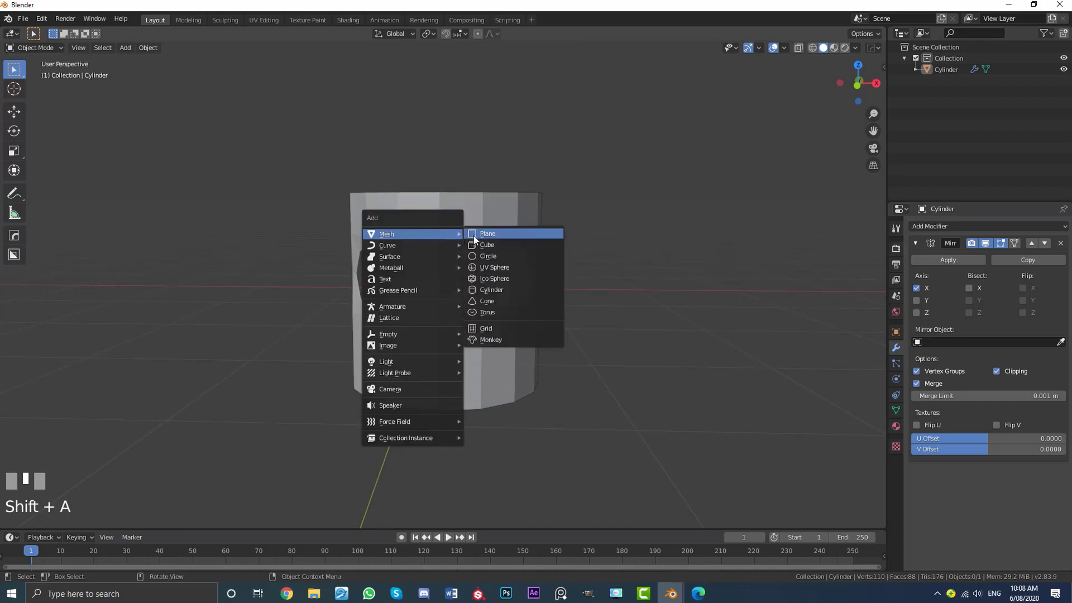
pyautogui.click(499, 266)
pyautogui.scroll(2, 508, 273)
pyautogui.press('KP_1')
pyautogui.scroll(3, 508, 275)
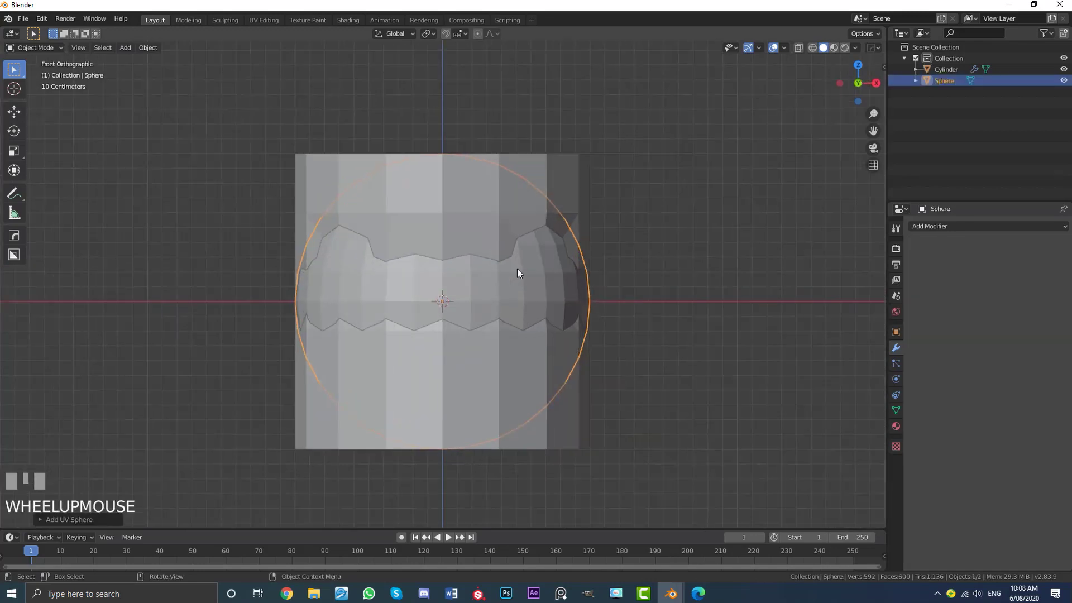
pyautogui.press('s')
pyautogui.click(495, 385)
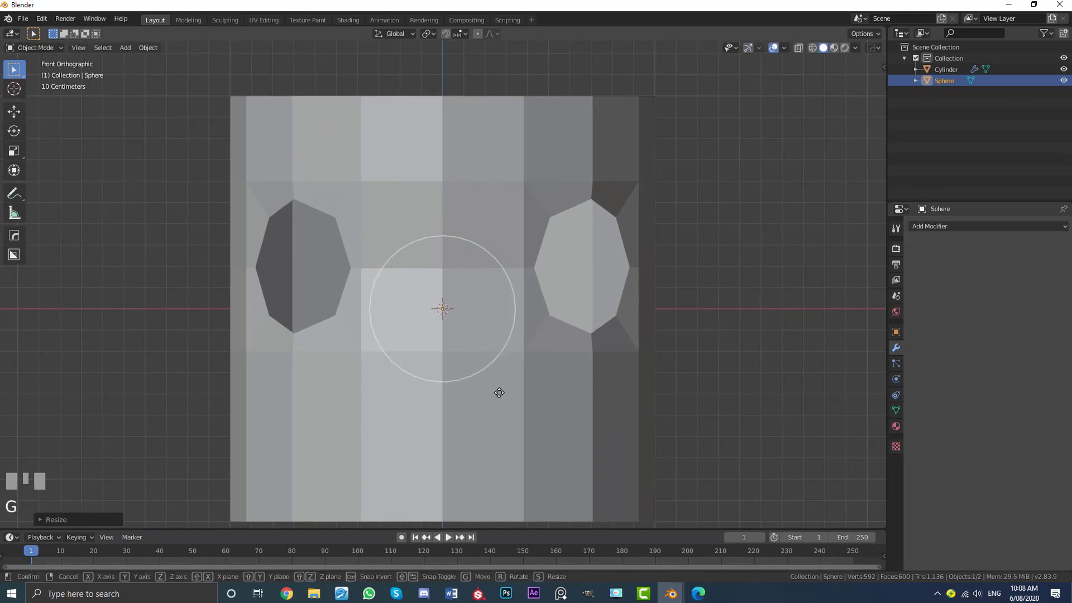
# Move the sphere about 1.5 m along X to clear the cylinder and rotate it 90 degrees about X.
pyautogui.press('g')
pyautogui.press('z')
pyautogui.hotkey('shift', 'z')
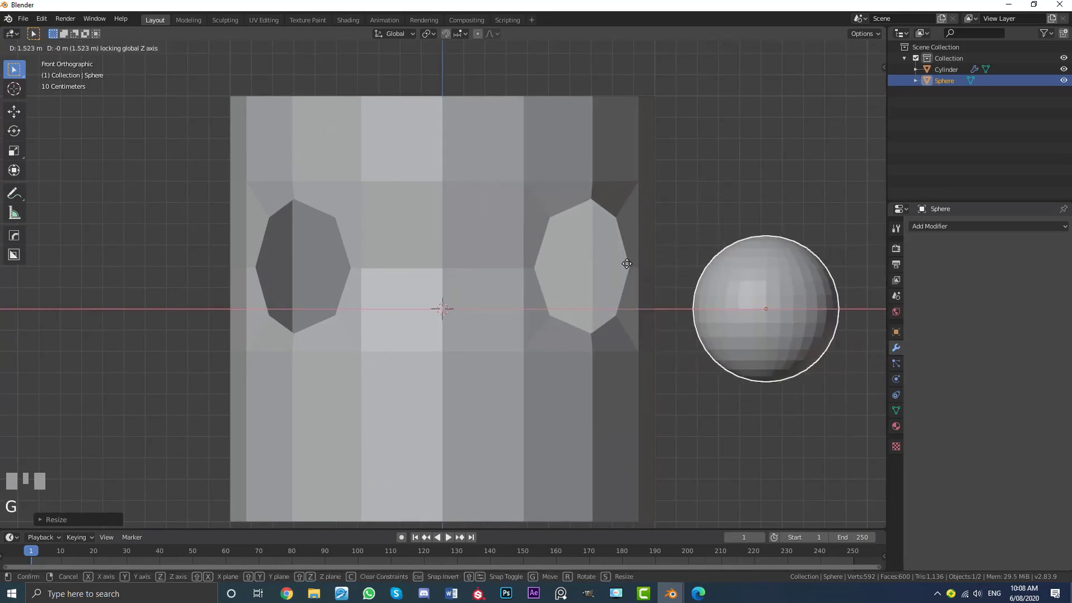
pyautogui.click(693, 315)
pyautogui.scroll(-5, 684, 323)
pyautogui.scroll(4, 587, 323)
pyautogui.write('rx')
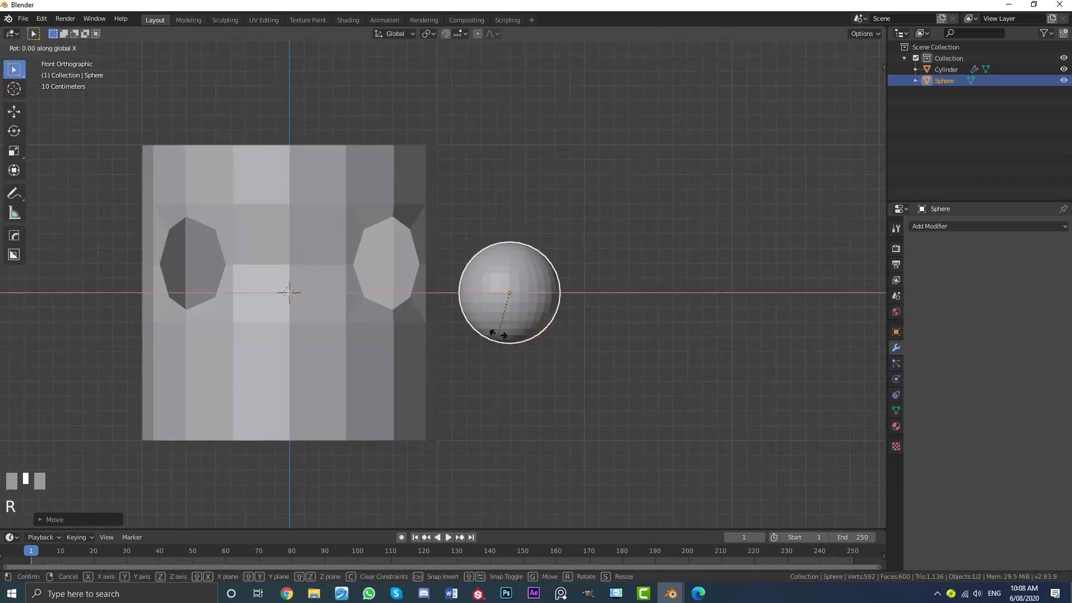
pyautogui.write('90')
pyautogui.press('Return')
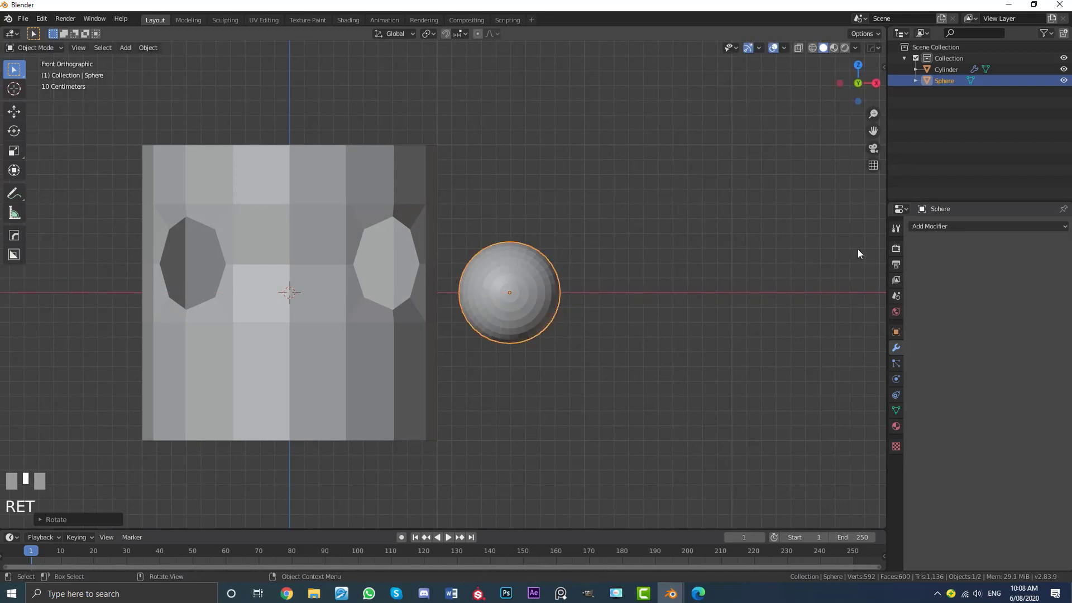
# Create a new material on the sphere and name it "eyes".
pyautogui.click(896, 425)
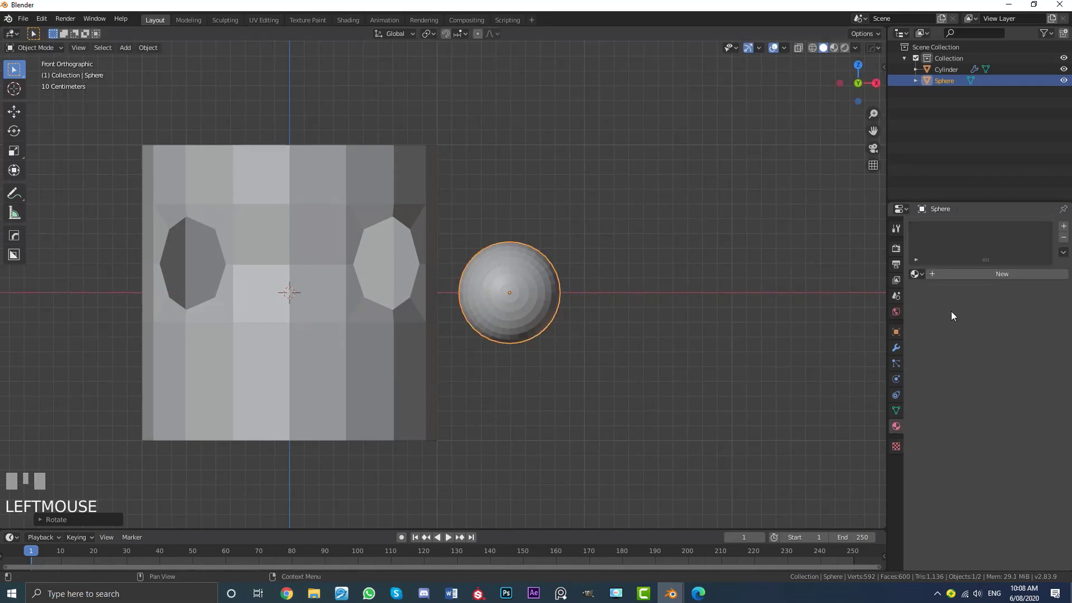
pyautogui.click(979, 273)
pyautogui.moveTo(980, 273); pyautogui.dragTo(701, 273)
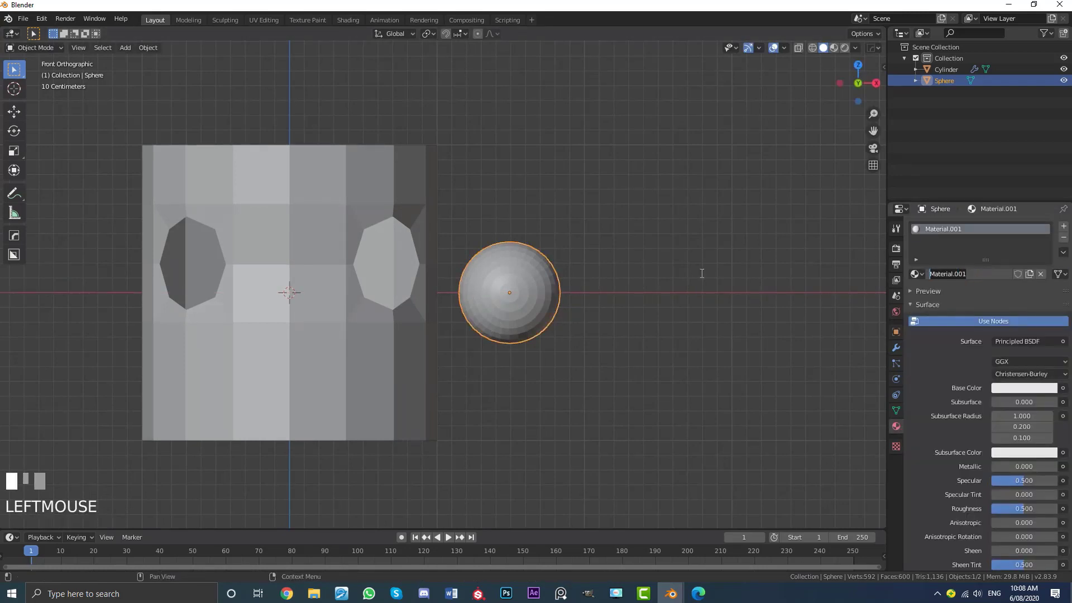
pyautogui.write('eyes')
pyautogui.press('Return')
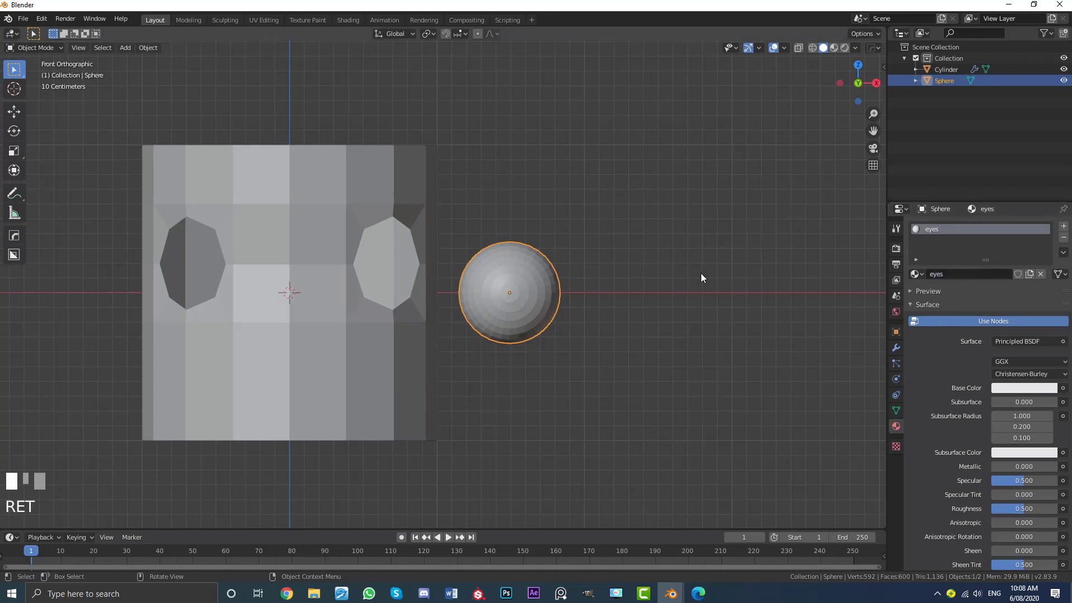
# Add two more material slots to the sphere and create a material named "puple" in the second slot.
pyautogui.click(1064, 229)
pyautogui.click(1064, 228)
pyautogui.click(938, 237)
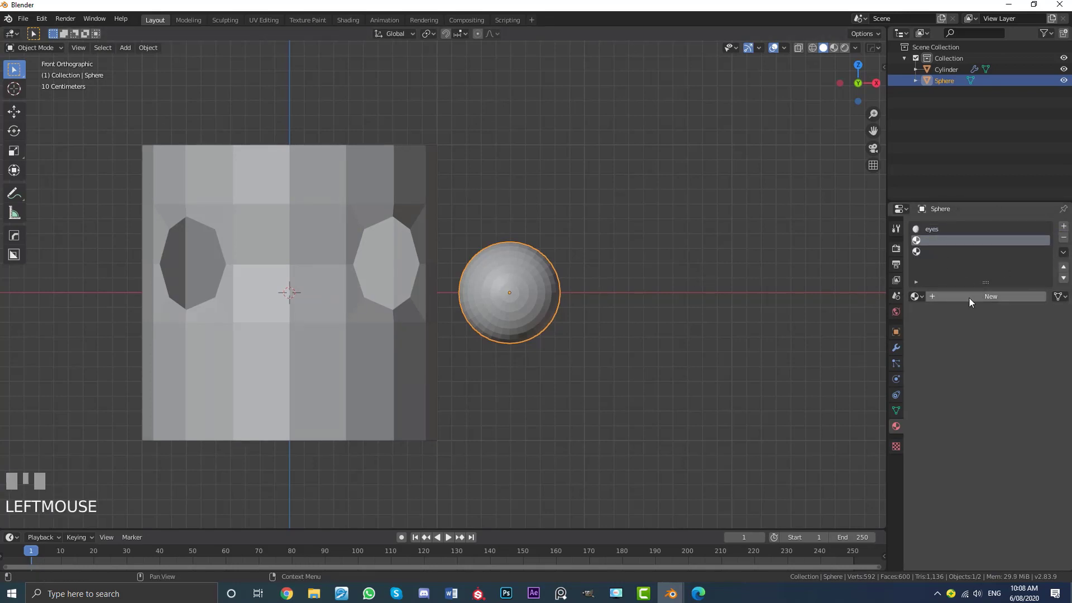
pyautogui.click(969, 297)
pyautogui.click(969, 297)
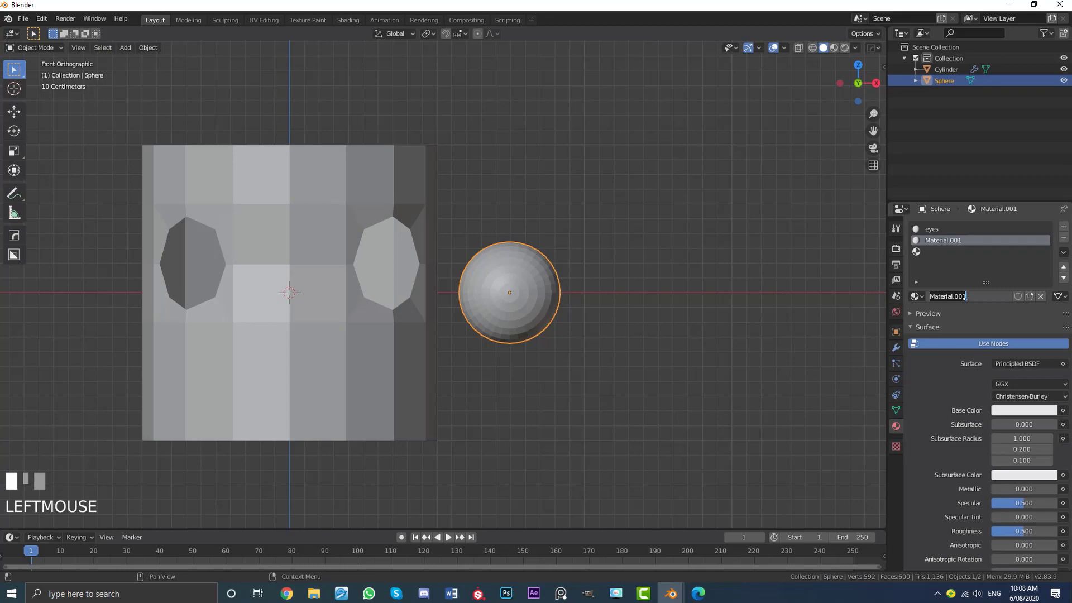
pyautogui.write('puple')
pyautogui.press('Return')
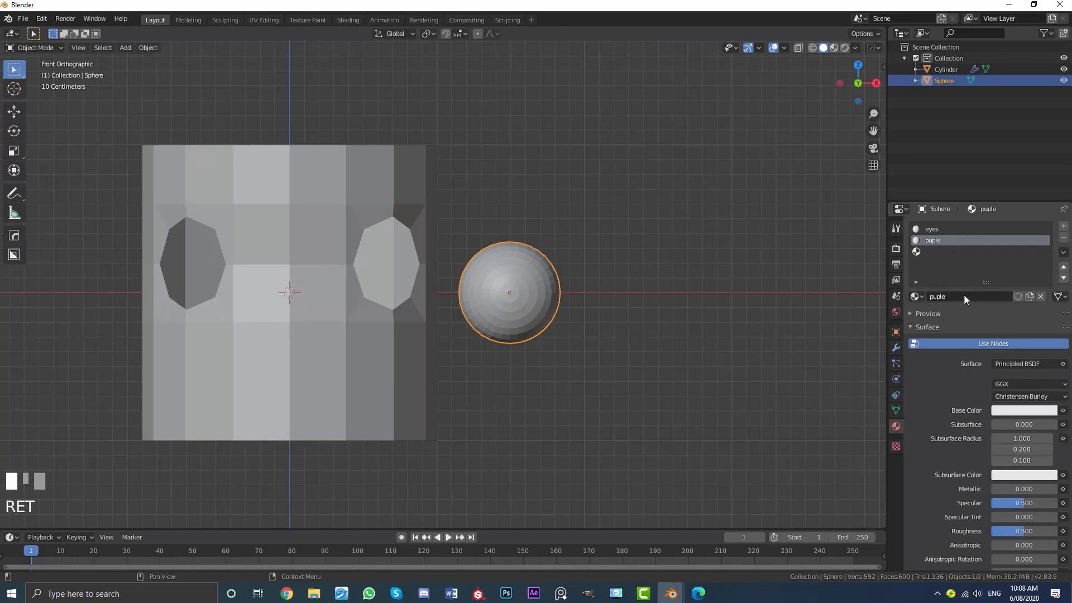
# In Edit Mode, select the sphere's front pole vertex, grow the selection three times, and assign the "puple" material to those faces.
pyautogui.moveTo(447, 245); pyautogui.dragTo(471, 234, button='middle')
pyautogui.scroll(3, 471, 237)
pyautogui.press('Tab')
pyautogui.click(564, 290)
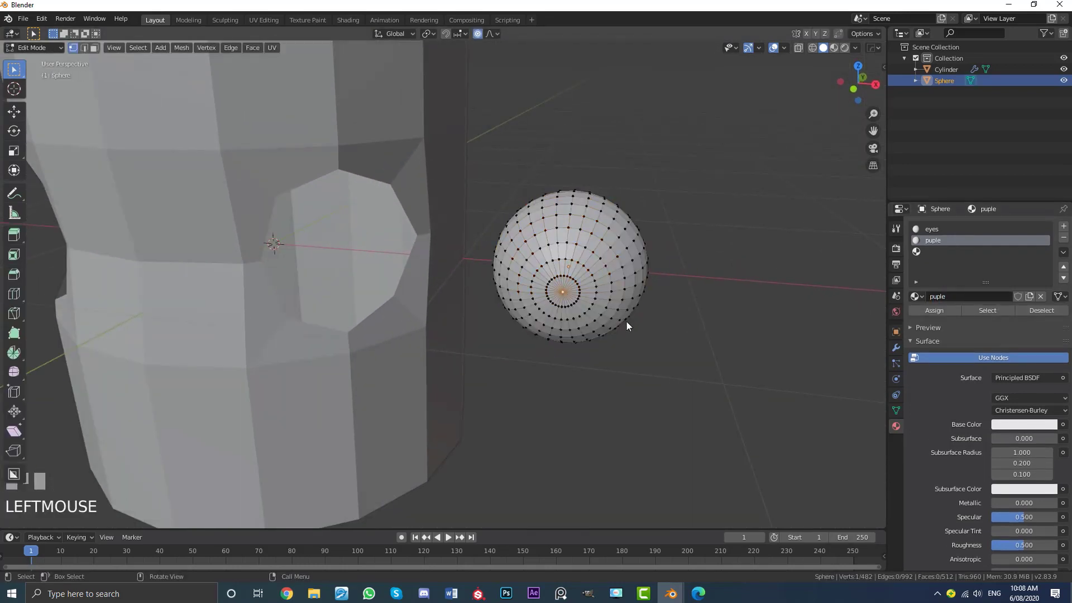
pyautogui.scroll(3, 614, 318)
pyautogui.scroll(1, 488, 300)
pyautogui.press('ctrl+KP_Add')
pyautogui.press('ctrl+KP_Add')
pyautogui.press('ctrl+KP_Add')
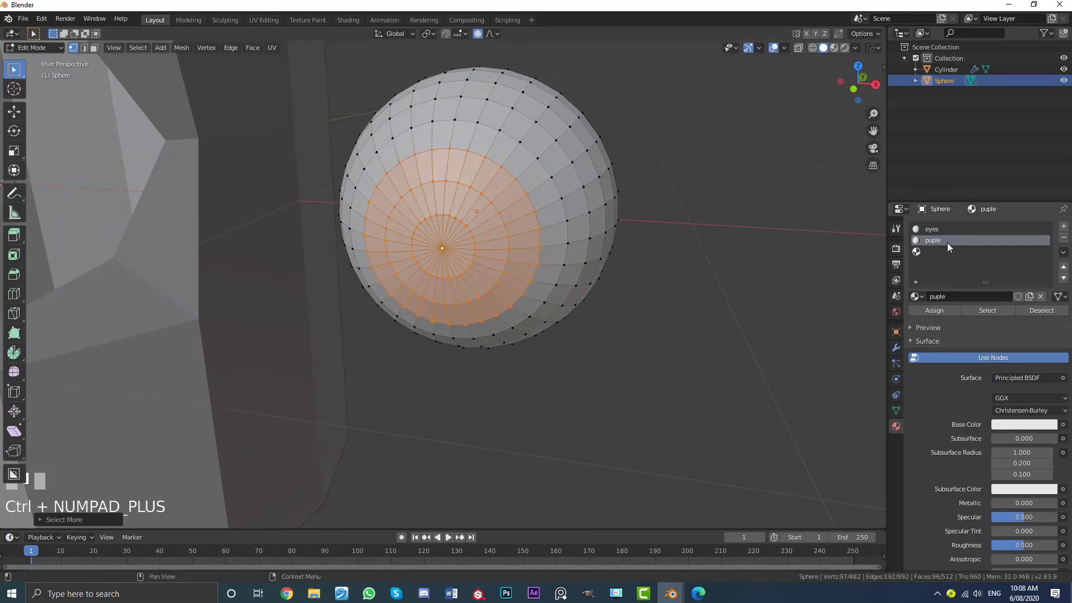
pyautogui.click(940, 311)
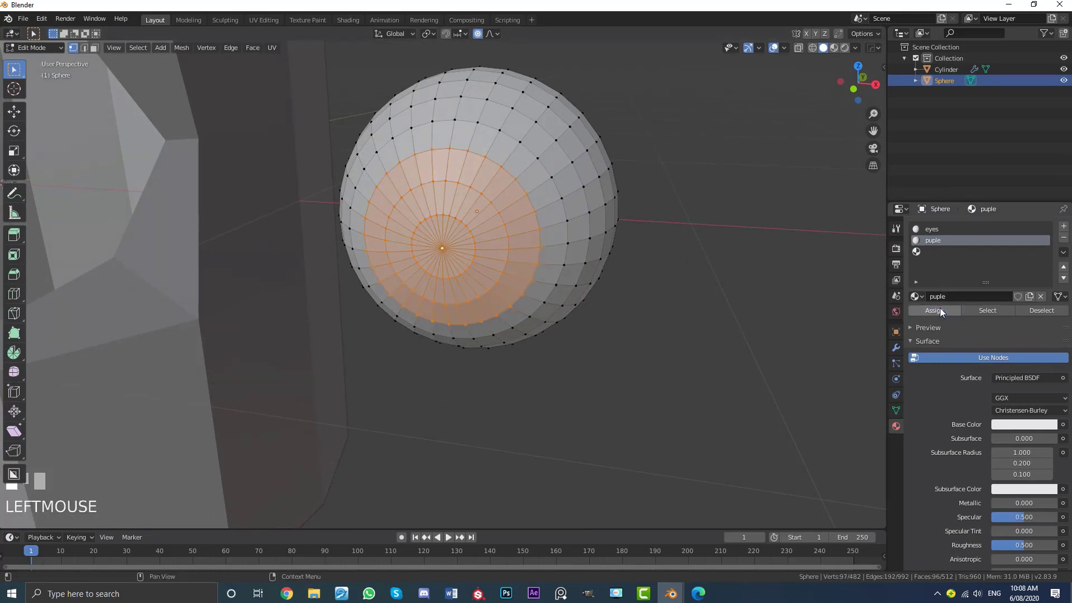
# Set the "puple" material's viewport display colour to near black and return to Object Mode.
pyautogui.click(923, 343)
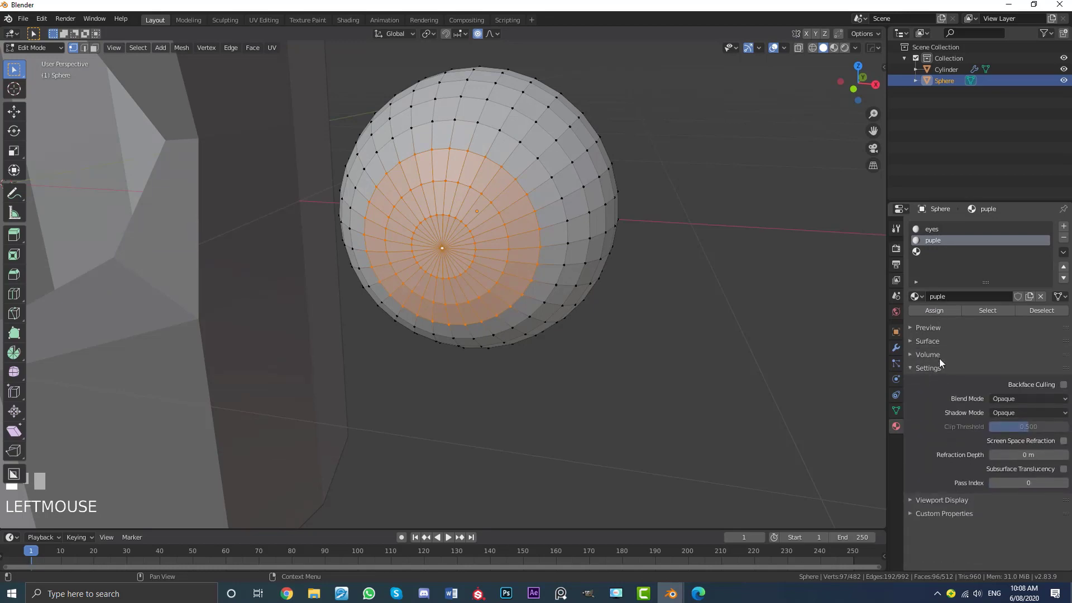
pyautogui.click(944, 499)
pyautogui.click(1015, 516)
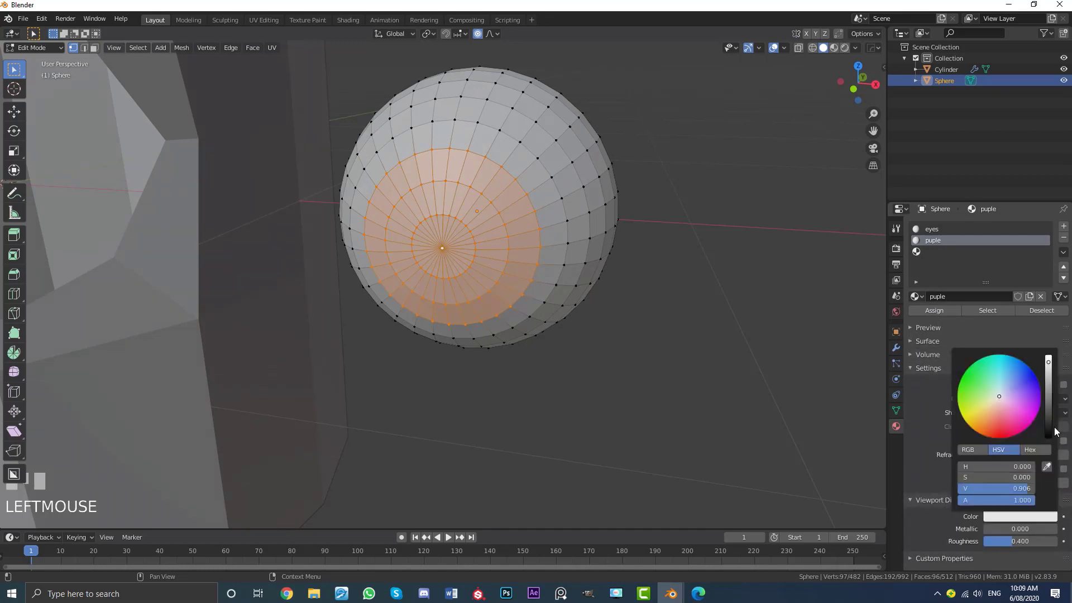
pyautogui.click(1049, 434)
pyautogui.press('Tab')
pyautogui.scroll(-4, 609, 310)
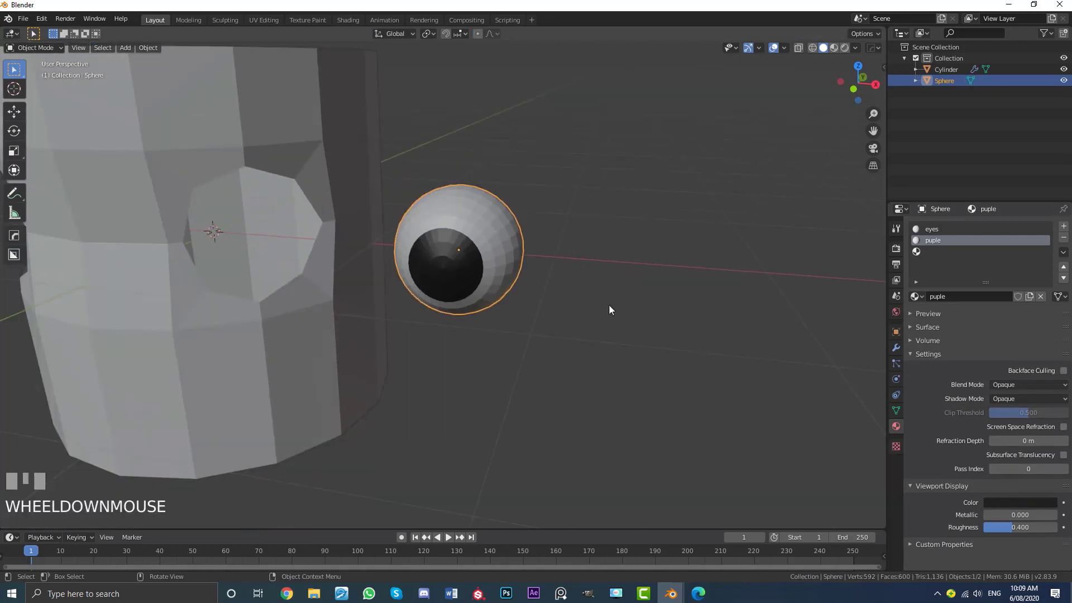
# Apply smooth shading to the eyeball sphere.
pyautogui.moveTo(609, 310); pyautogui.dragTo(544, 258, button='middle')
pyautogui.click(154, 48)
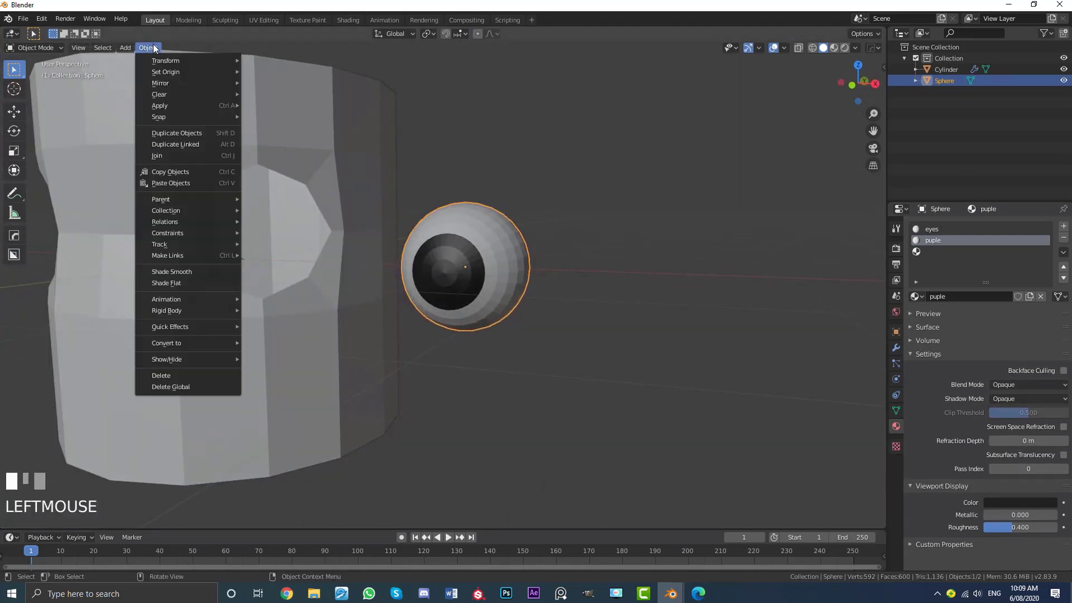
pyautogui.click(171, 271)
pyautogui.scroll(-3, 352, 279)
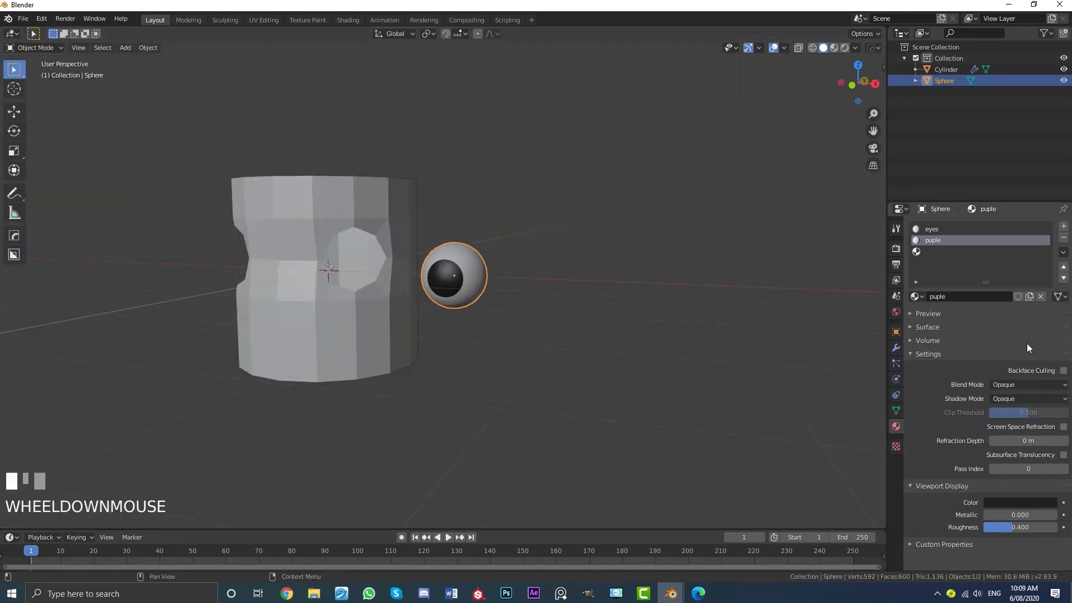
# Add a Mirror modifier to the eyeball on the X axis, using the cylinder as the mirror object.
pyautogui.click(895, 348)
pyautogui.click(944, 226)
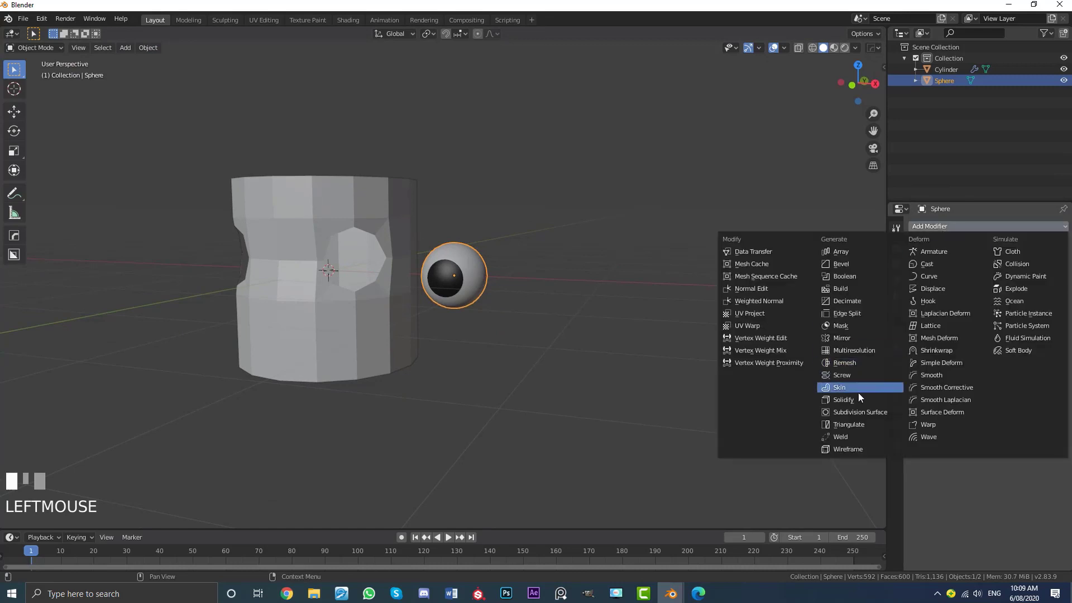
pyautogui.click(843, 338)
pyautogui.click(1060, 342)
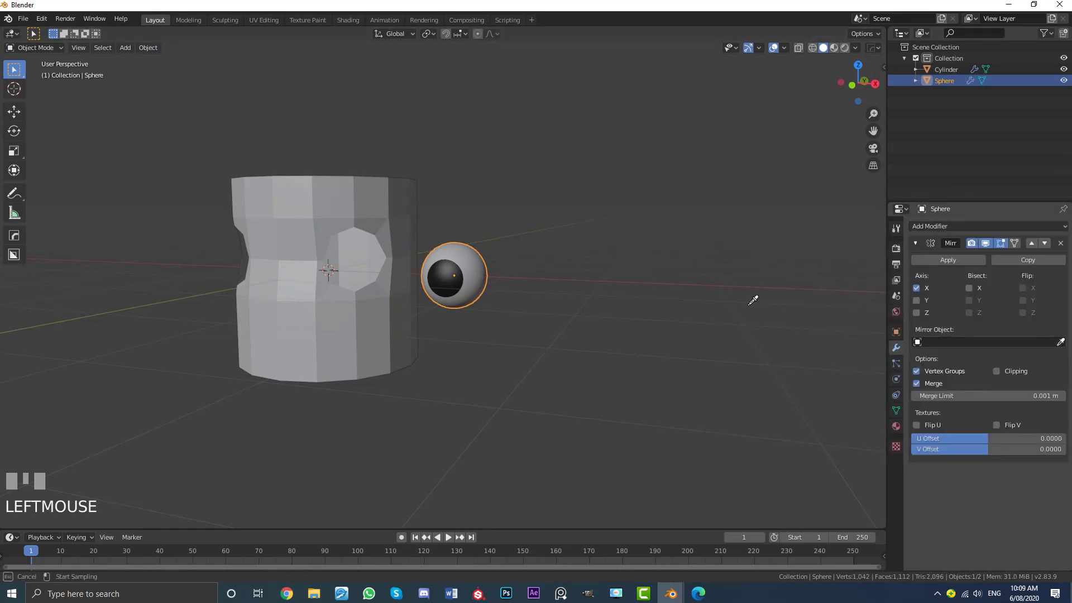
pyautogui.click(315, 195)
# In front view, move the eyeball about -0.86 m along X and 0.22 m up along Z into the eye socket.
pyautogui.press('KP_1')
pyautogui.scroll(3, 579, 308)
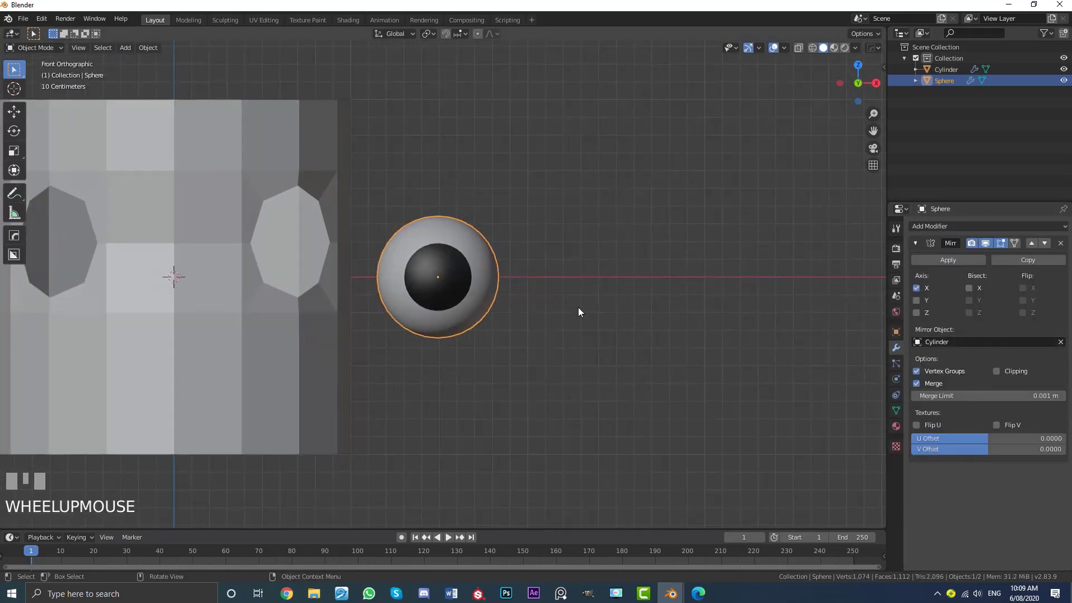
pyautogui.press('g')
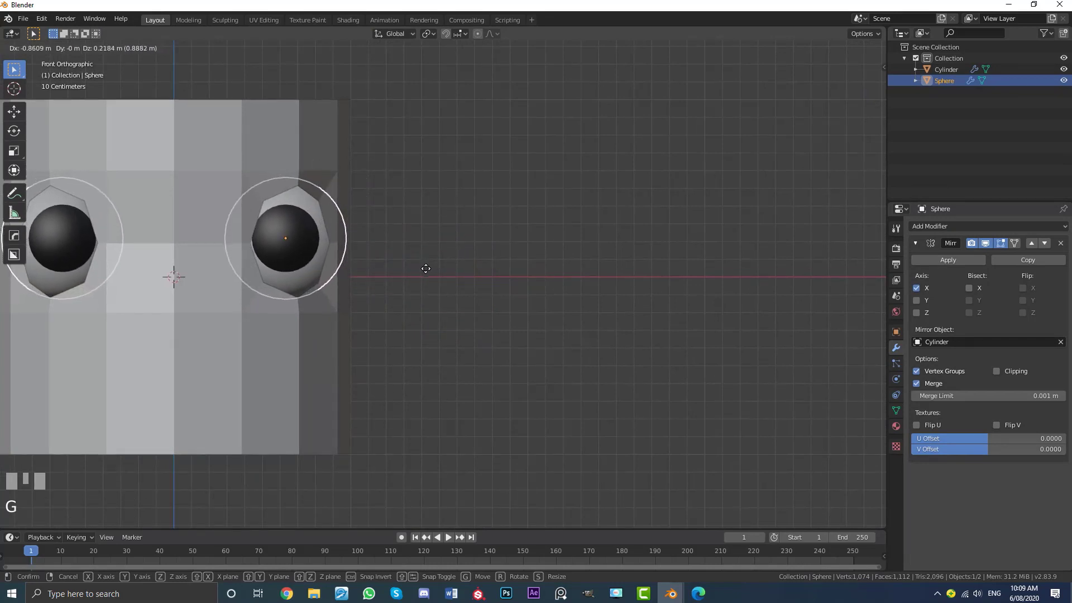
pyautogui.click(426, 269)
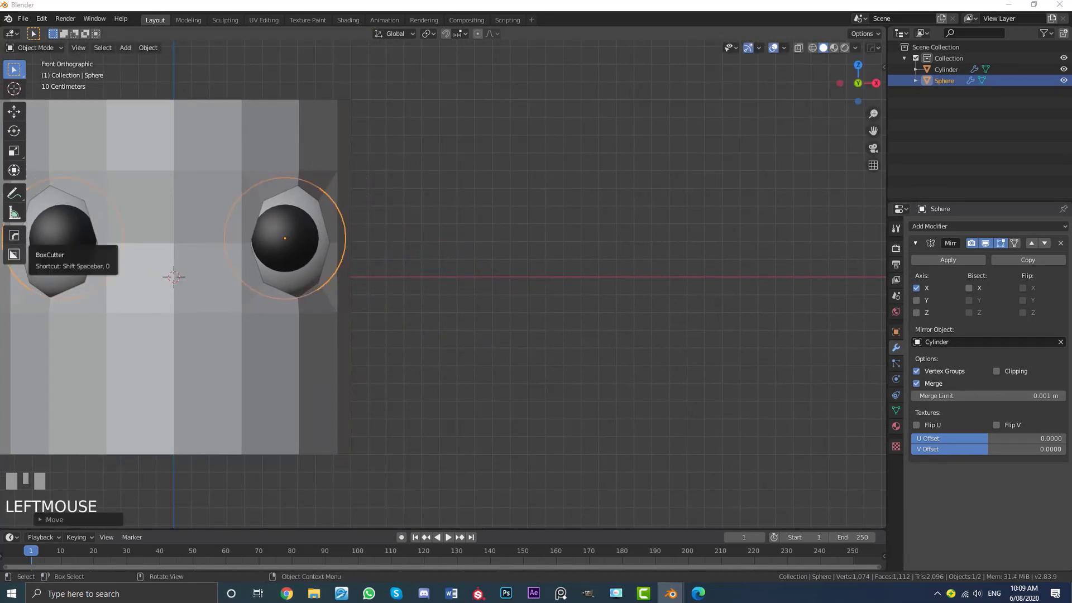
pyautogui.moveTo(292, 227); pyautogui.dragTo(413, 253, button='middle')
# Scale the eyeball down slightly and nudge it toward the cylinder's centre to fit inside the socket.
pyautogui.press('KP_1')
pyautogui.scroll(3, 413, 254)
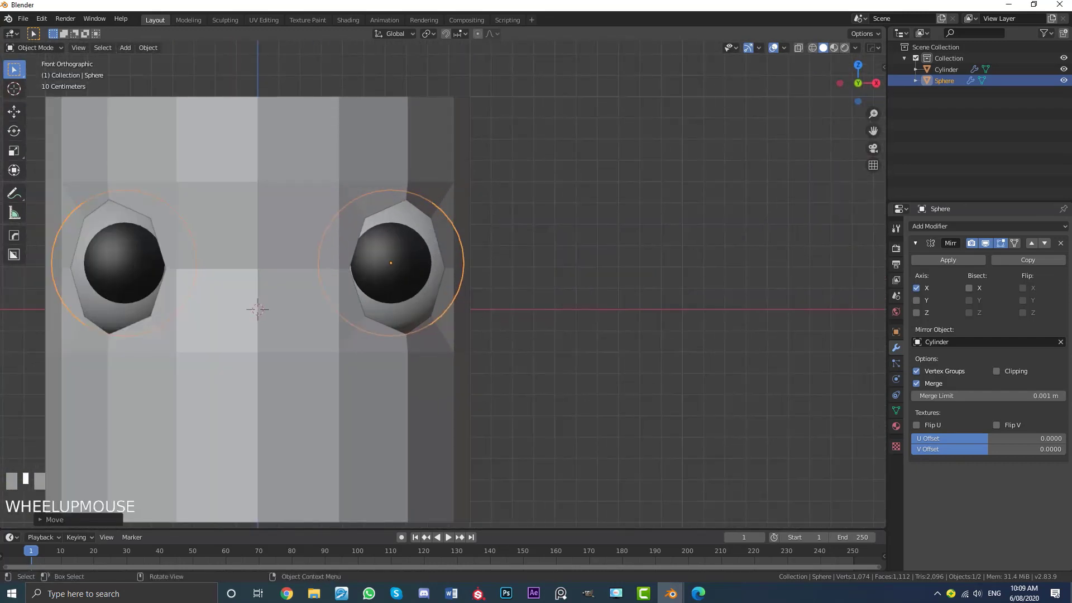
pyautogui.press('s')
pyautogui.click(482, 309)
pyautogui.press('g')
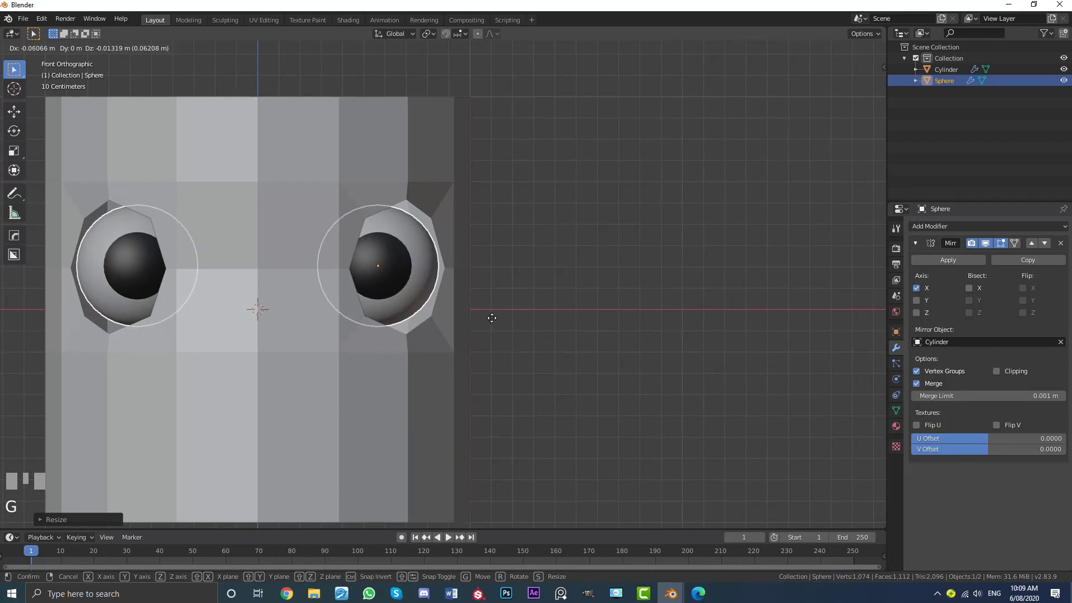
pyautogui.click(489, 316)
pyautogui.scroll(-4, 390, 165)
pyautogui.scroll(4, 407, 166)
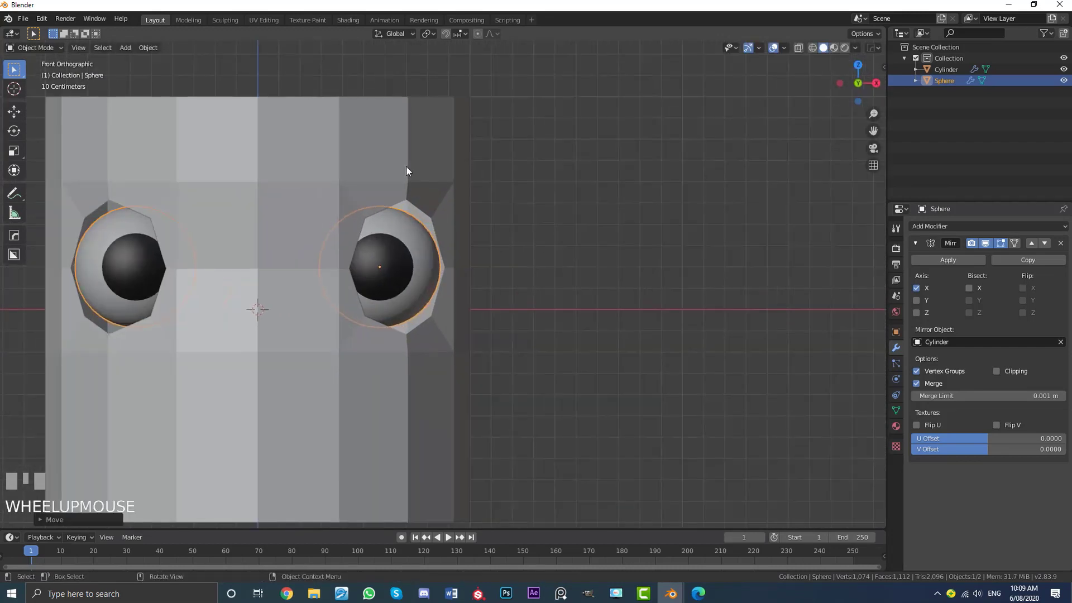
# In the cylinder's Edit Mode, move the vertex beside the socket's inner corner about -0.21 m along X with proportional size 0.75.
pyautogui.click(406, 166)
pyautogui.keyDown('shift'); pyautogui.moveTo(344, 227); pyautogui.dragTo(434, 263, button='middle'); pyautogui.keyUp('shift')
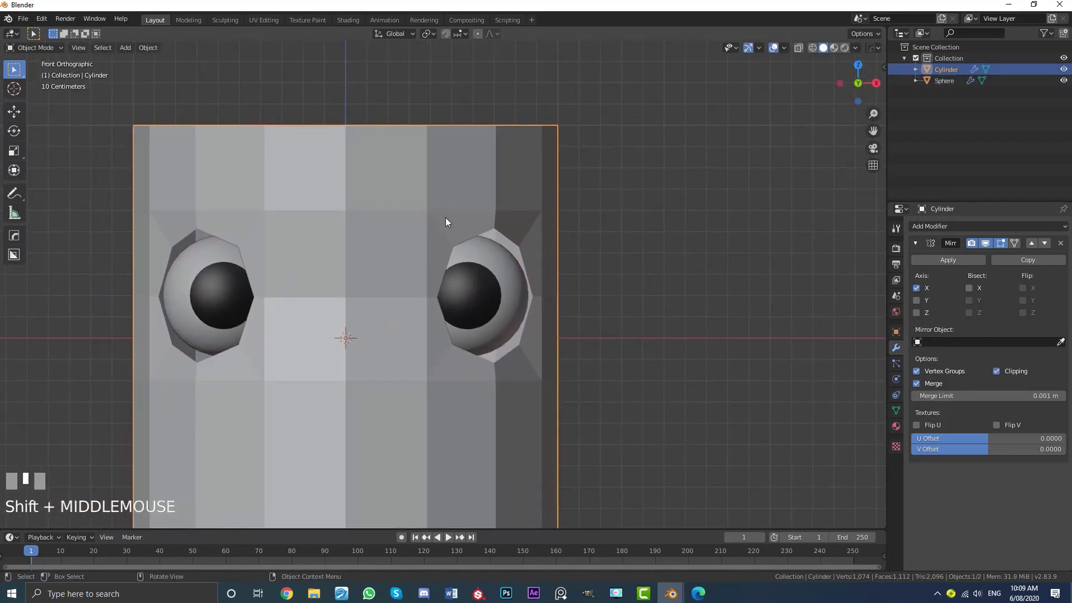
pyautogui.press('Tab')
pyautogui.scroll(3, 451, 305)
pyautogui.click(423, 307)
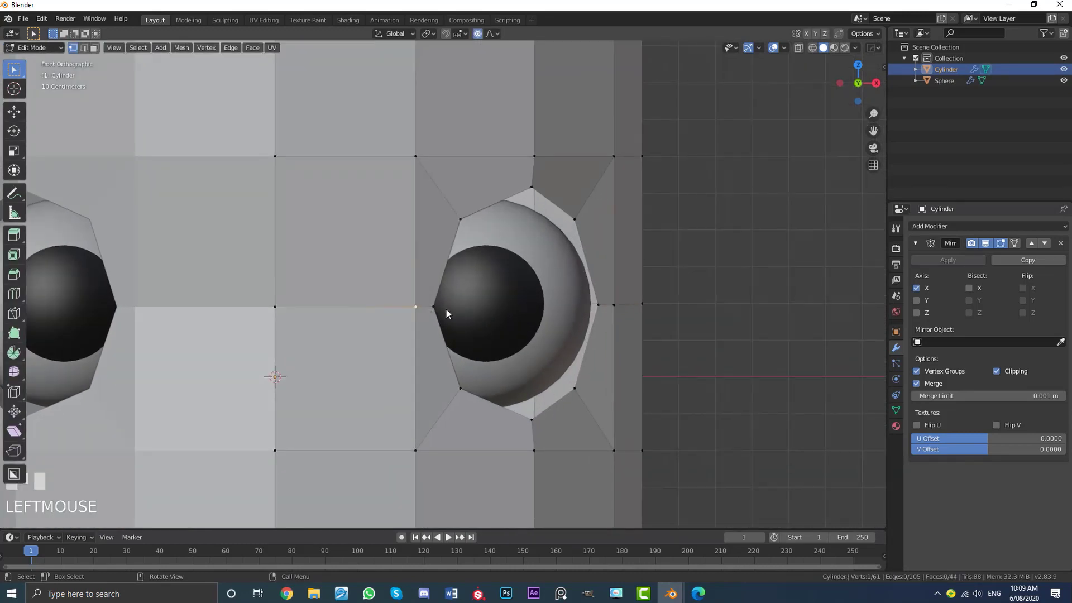
pyautogui.keyDown('shift'); pyautogui.moveTo(429, 326); pyautogui.dragTo(464, 299, button='middle'); pyautogui.keyUp('shift')
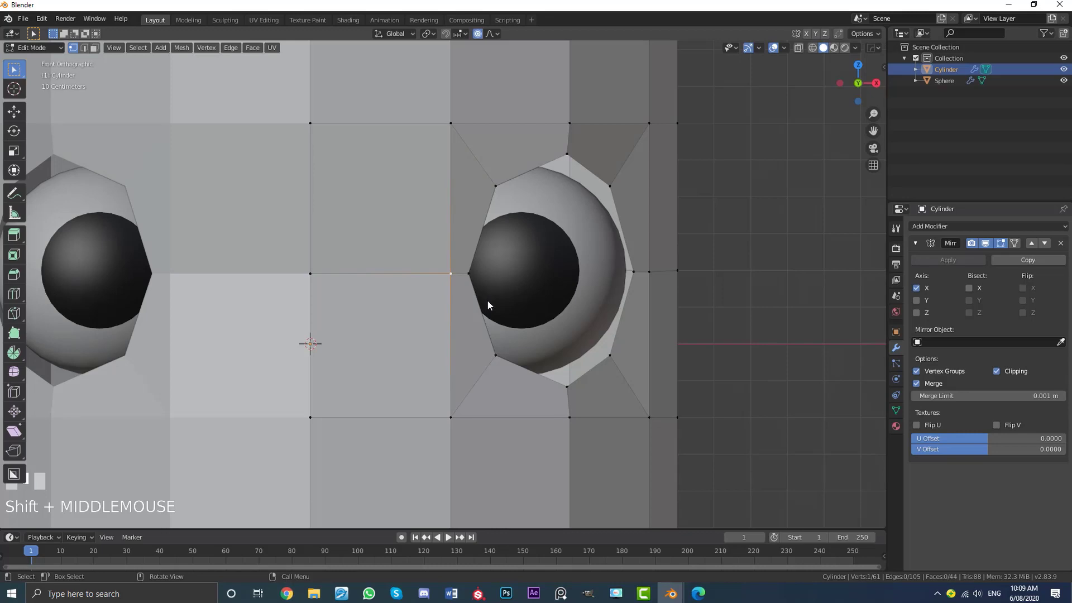
pyautogui.press('g')
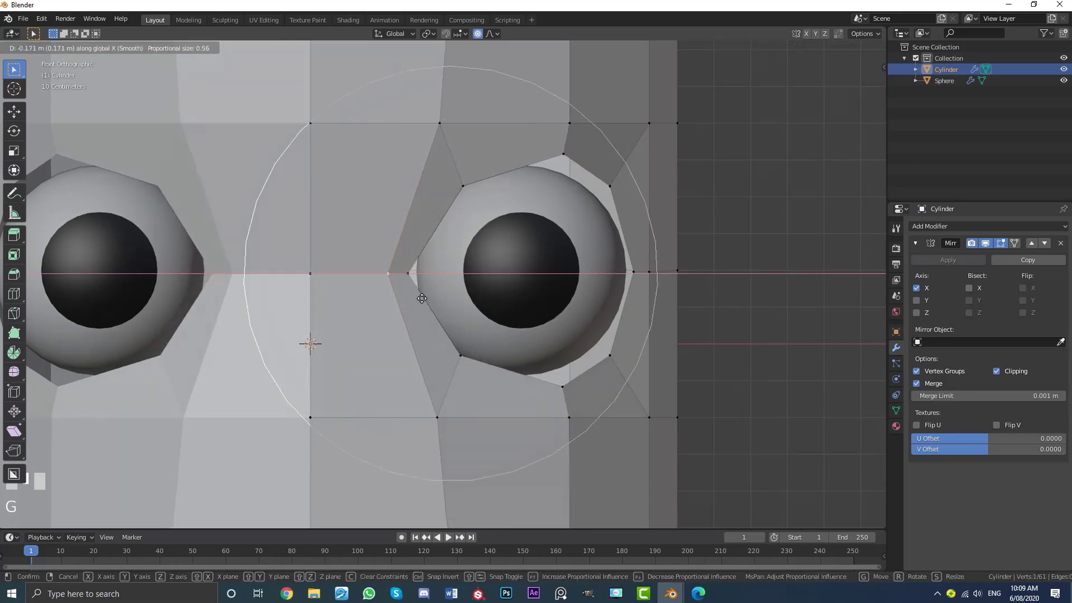
pyautogui.scroll(-3, 415, 300)
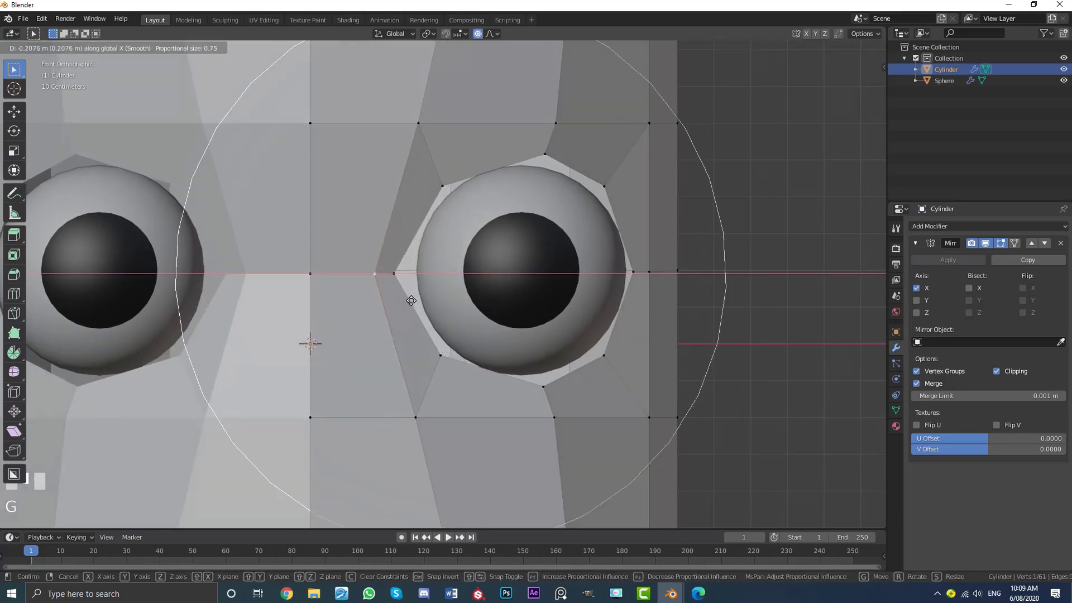
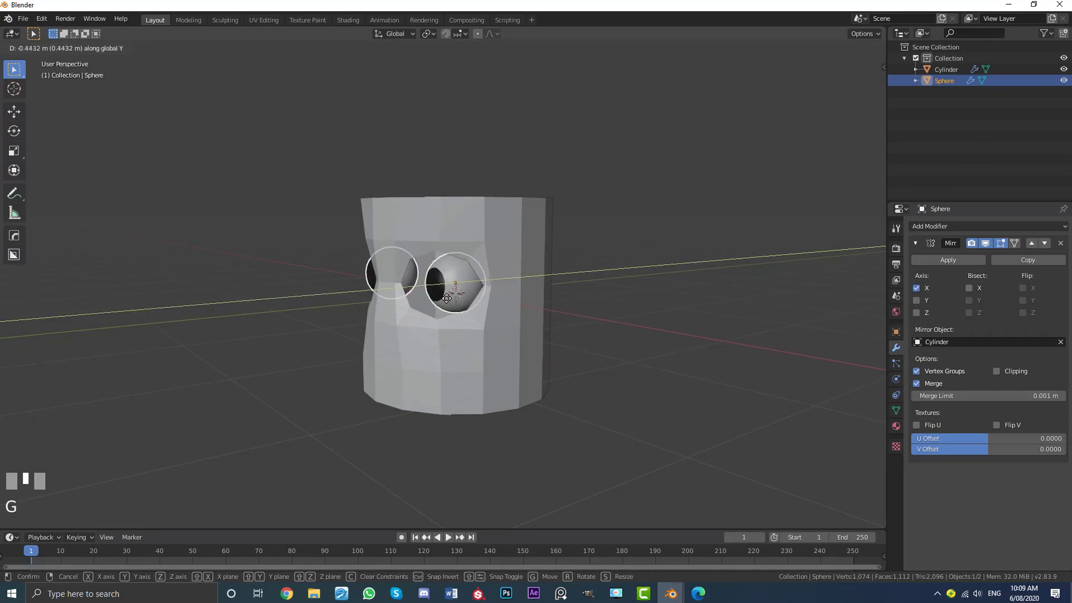
# Move the eyeballs forward along Y and fine-tune their depth in right view so they protrude slightly from the sockets.
pyautogui.click(430, 300)
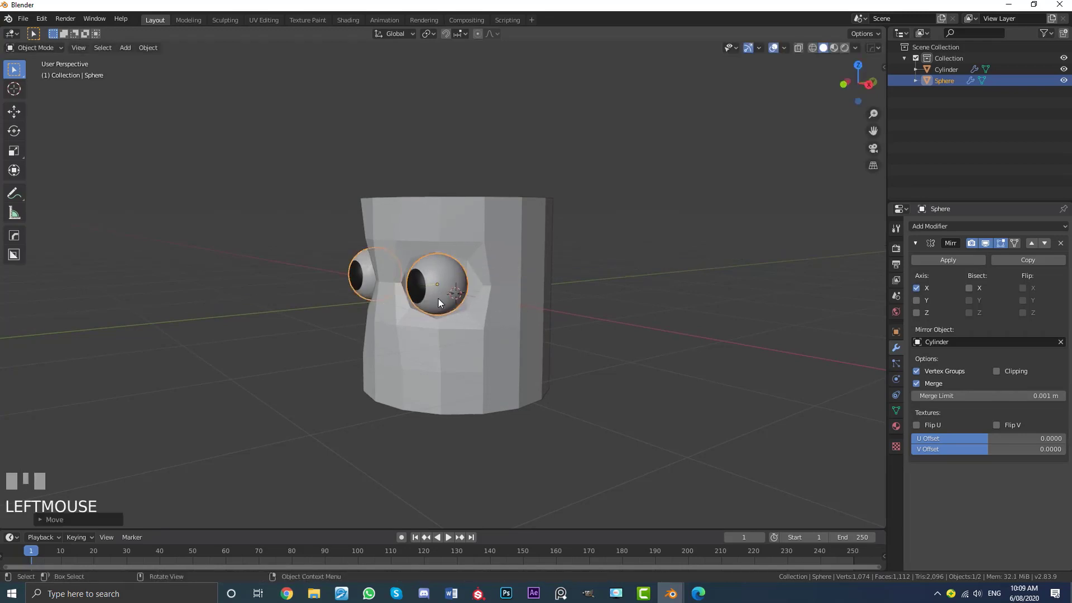
pyautogui.press('KP_3')
pyautogui.scroll(4, 438, 299)
pyautogui.press('g')
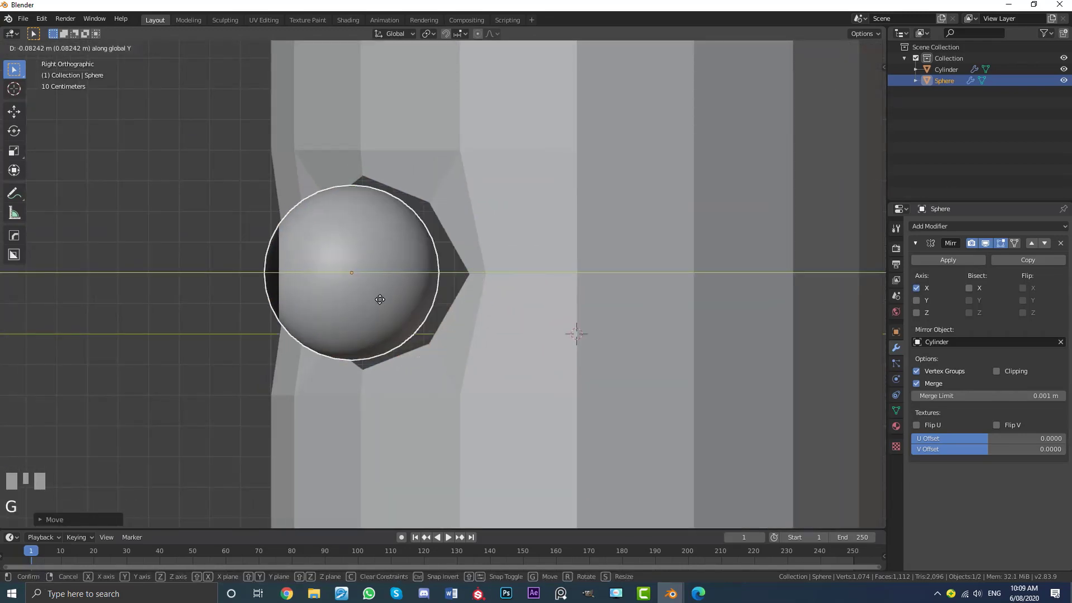
pyautogui.click(454, 308)
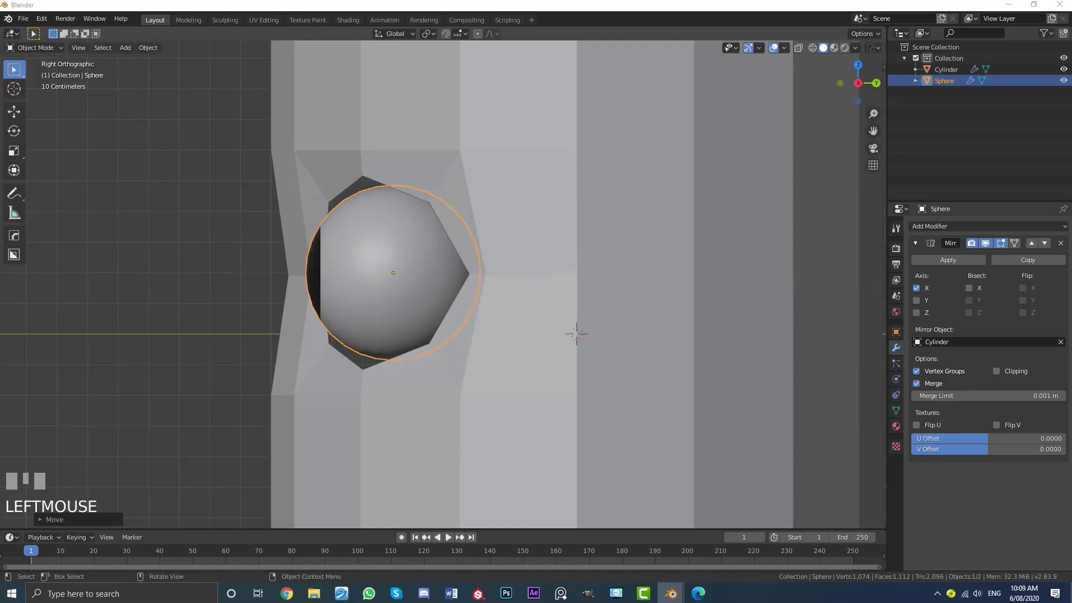
# In the cylinder's Edit Mode, move the socket rim's inner corner vertex about 0.06 m toward the eyeball and nudge the outer corner inward.
pyautogui.scroll(-3, 312, 270)
pyautogui.moveTo(340, 267); pyautogui.dragTo(444, 273, button='middle')
pyautogui.click(502, 180)
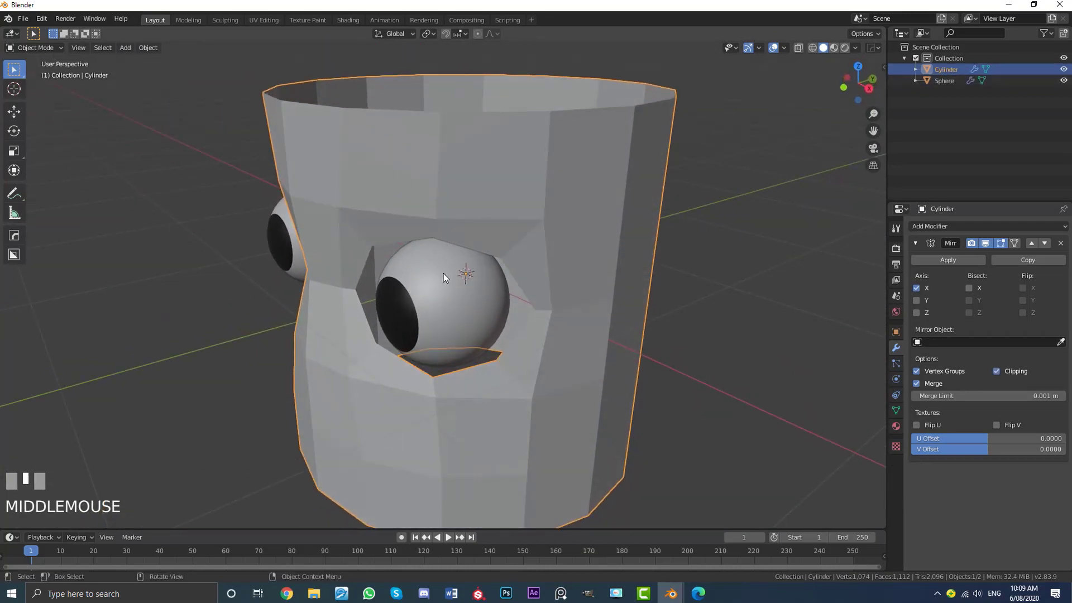
pyautogui.press('Tab')
pyautogui.scroll(4, 441, 275)
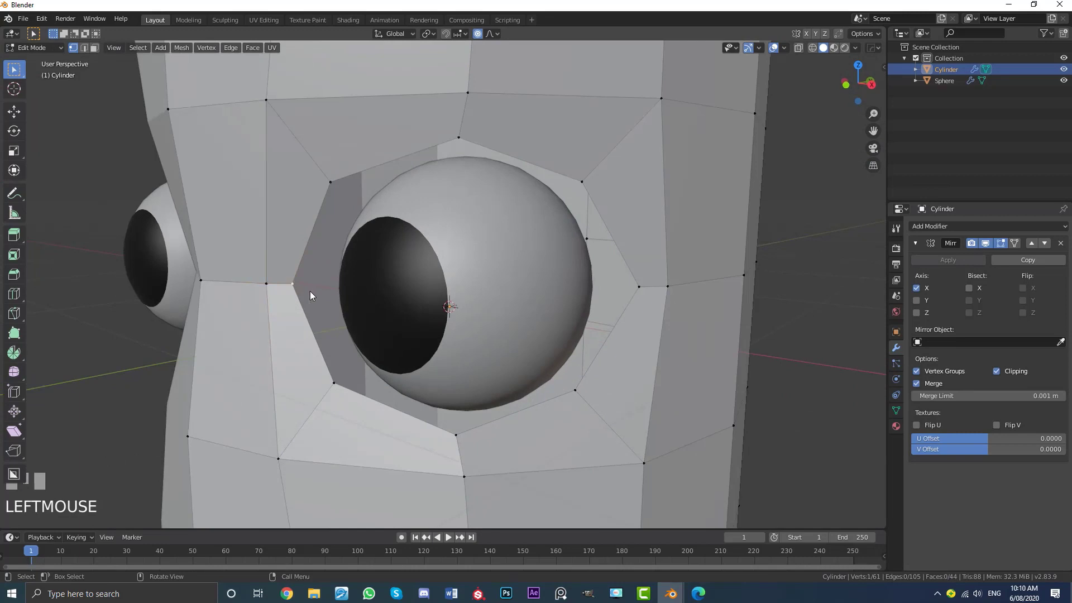
pyautogui.moveTo(310, 295); pyautogui.dragTo(309, 288, button='middle')
pyautogui.press('g')
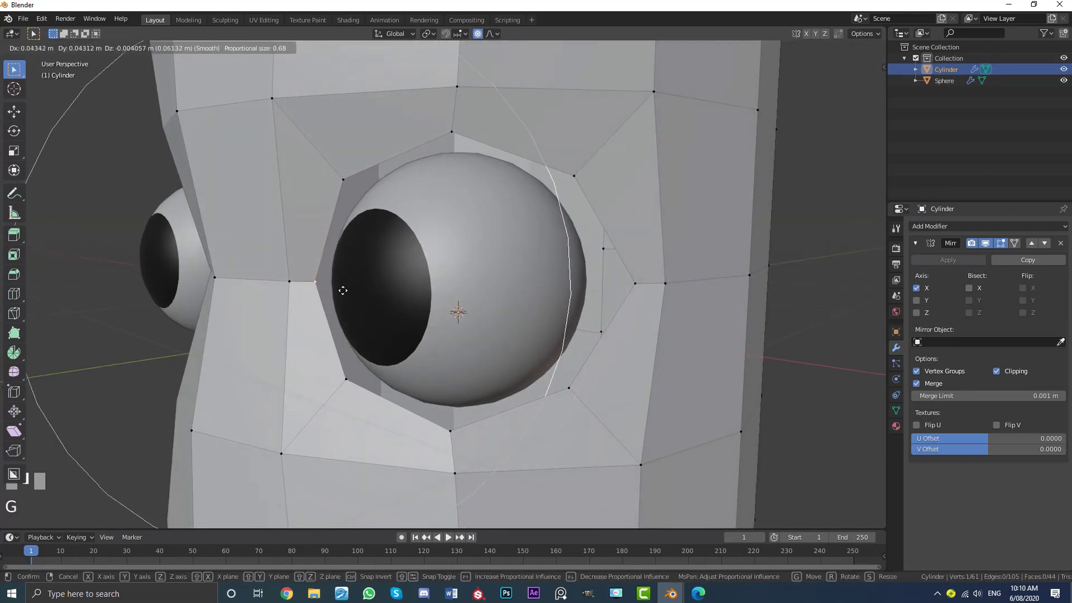
pyautogui.click(343, 290)
pyautogui.moveTo(638, 283); pyautogui.dragTo(635, 284)
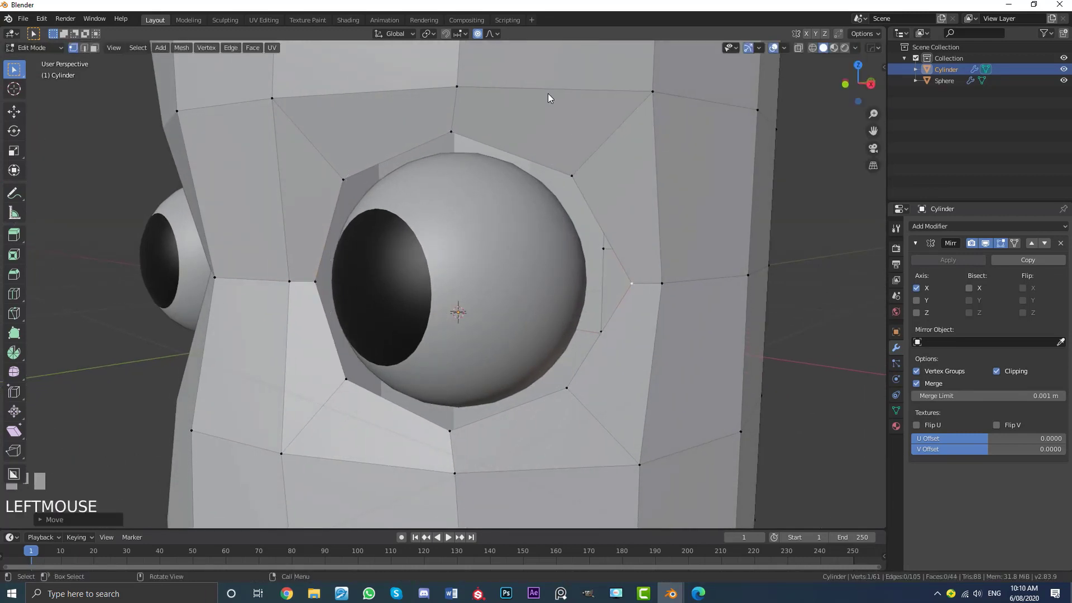
# Select the eye socket's edge loop, extrude it outward over the eyeball, and scale and reposition the new edge as an eyelid.
pyautogui.click(514, 139)
pyautogui.moveTo(514, 140); pyautogui.dragTo(427, 221, button='middle')
pyautogui.keyDown('alt'); pyautogui.keyDown('shift'); pyautogui.click(501, 209); pyautogui.keyUp('shift'); pyautogui.keyUp('alt')
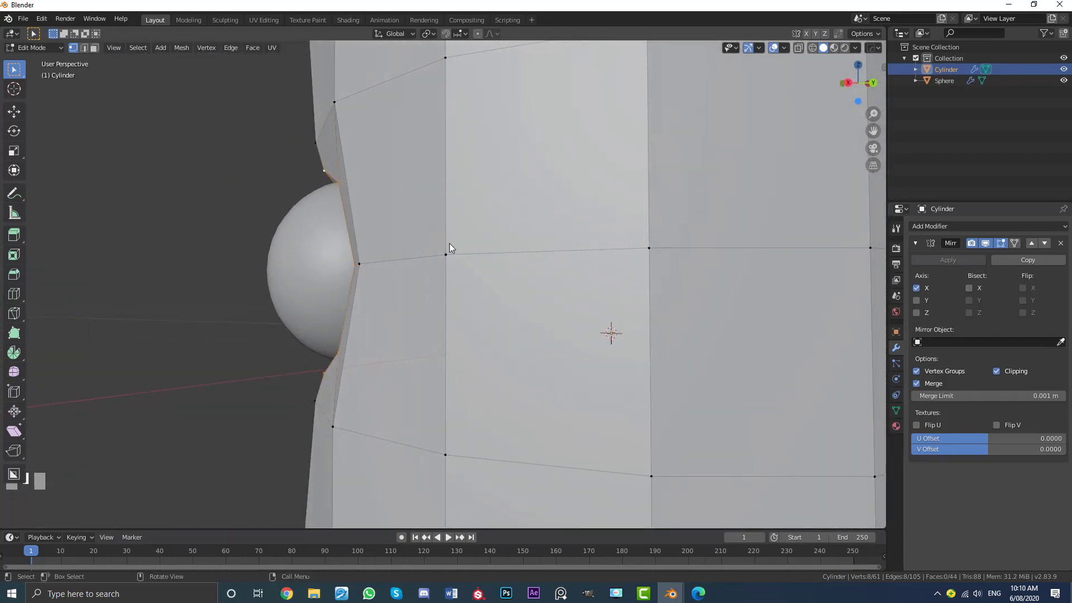
pyautogui.press('e')
pyautogui.click(416, 262)
pyautogui.press('s')
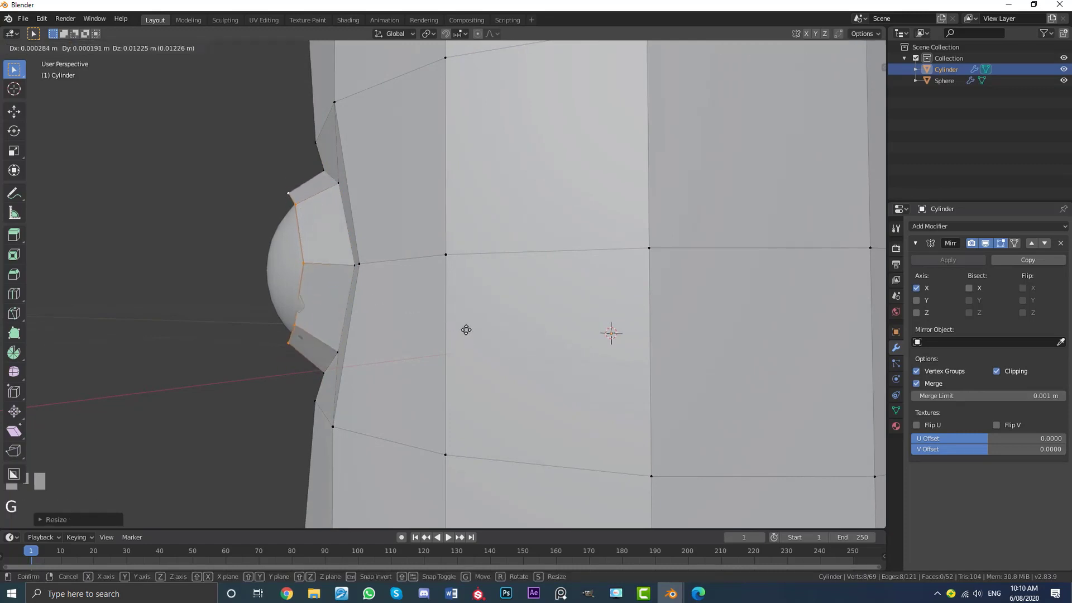
pyautogui.click(463, 330)
# Rescale the extruded eyelid edge loop and move it to wrap closely around the eyeball.
pyautogui.moveTo(223, 220); pyautogui.dragTo(628, 276, button='middle')
pyautogui.press('s')
pyautogui.click(597, 280)
pyautogui.press('g')
pyautogui.click(563, 287)
pyautogui.scroll(3, 628, 276)
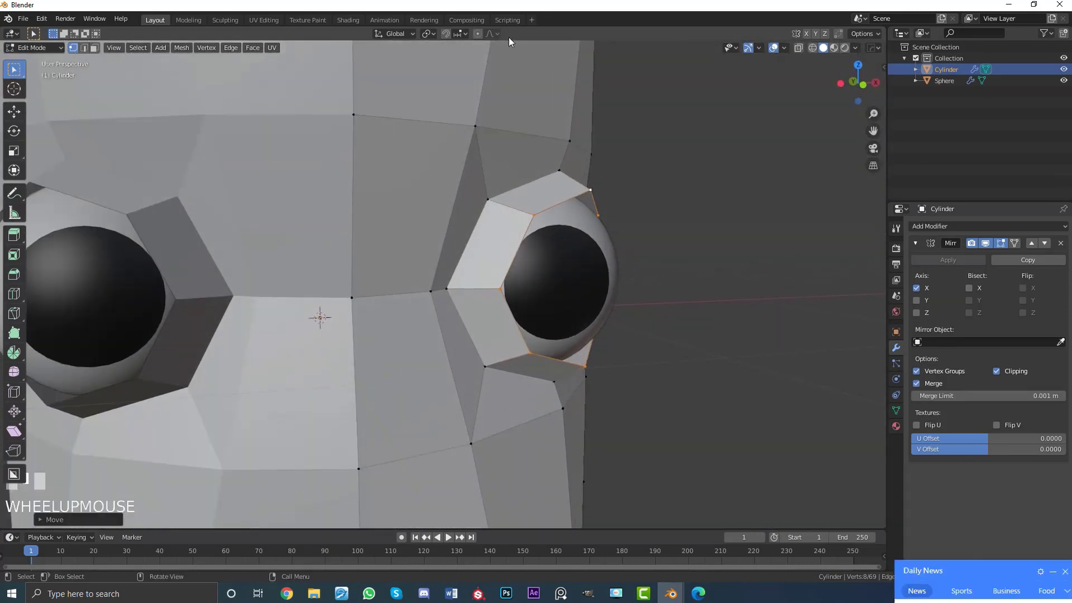
# Enable proportional editing and move the eyelid's inner corner vertex about 0.1 m toward the face centre with a 0.16 proportional size.
pyautogui.click(478, 35)
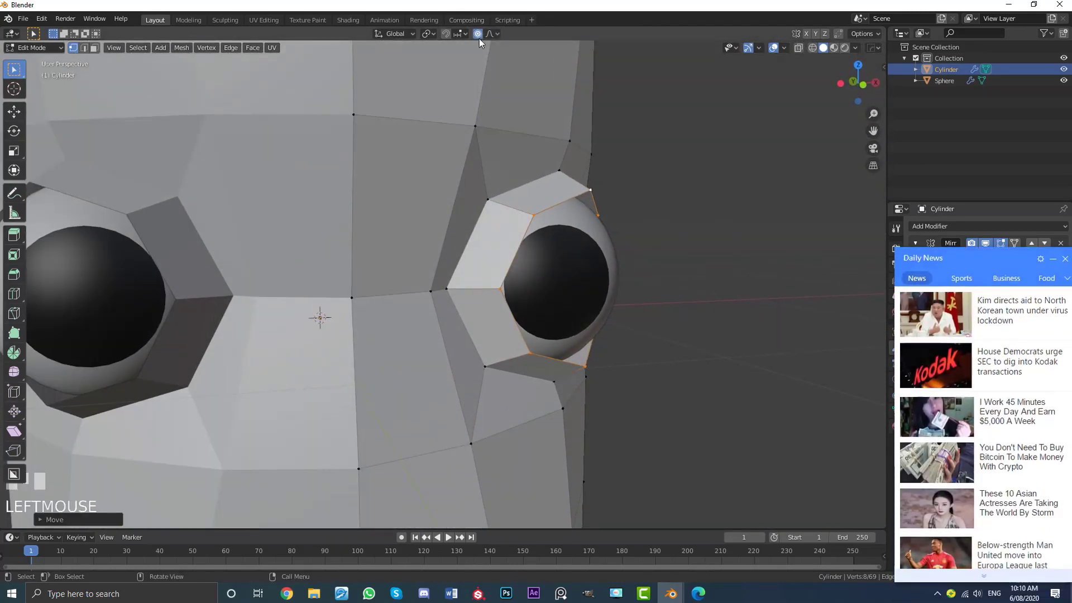
pyautogui.click(1064, 259)
pyautogui.click(503, 291)
pyautogui.moveTo(517, 297); pyautogui.dragTo(597, 311, button='middle')
pyautogui.scroll(2, 597, 310)
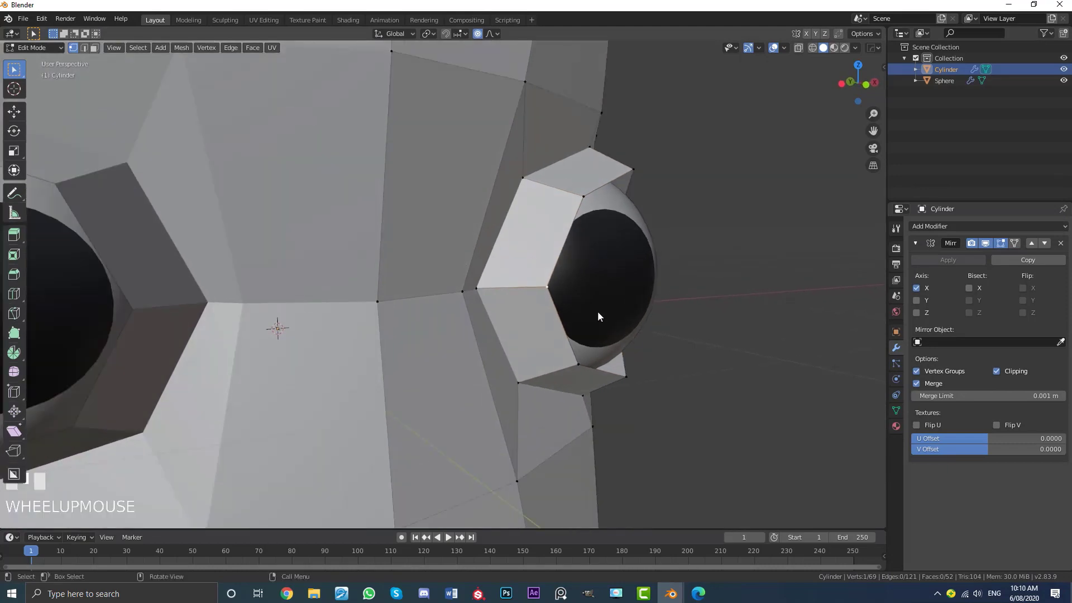
pyautogui.press('g')
pyautogui.scroll(7, 581, 315)
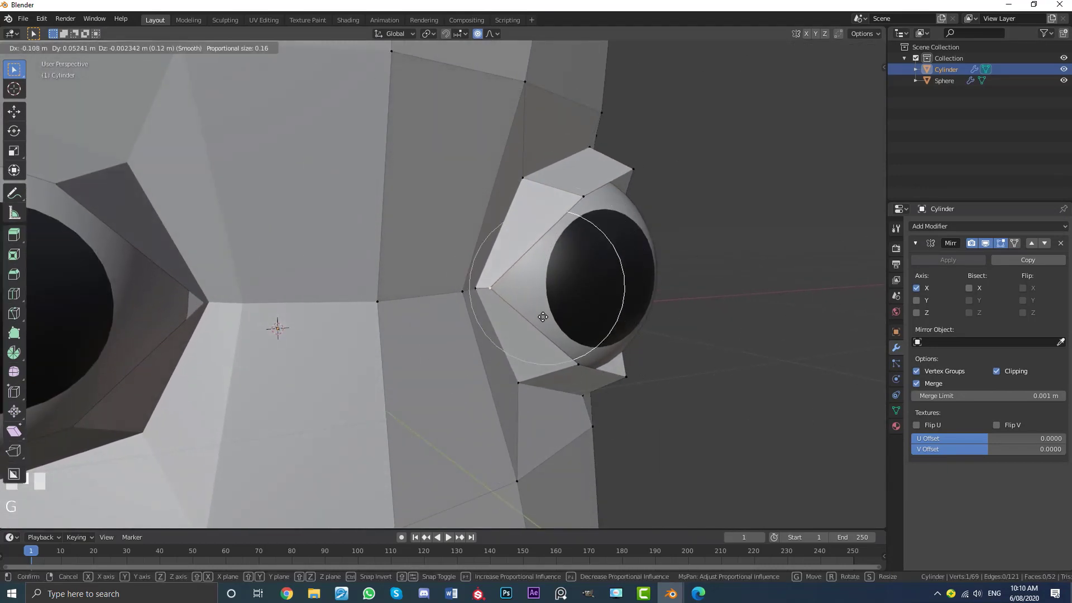
pyautogui.click(547, 316)
# Move the eyelid's outer corner vertex back toward the side of the head and turn proportional editing off.
pyautogui.moveTo(547, 316); pyautogui.dragTo(528, 209, button='middle')
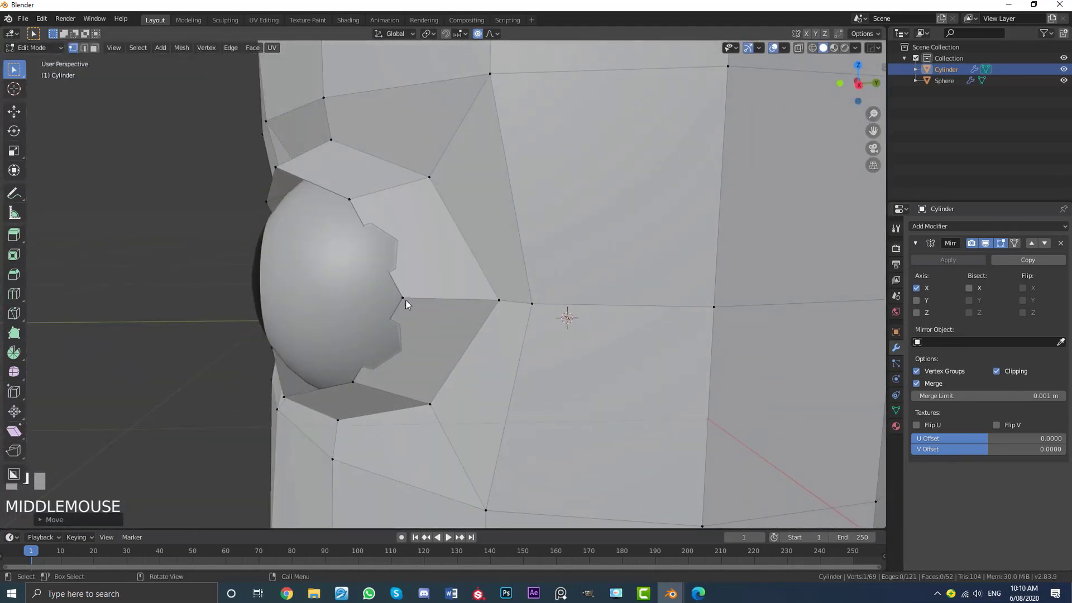
pyautogui.press('g')
pyautogui.click(457, 301)
pyautogui.moveTo(450, 293); pyautogui.dragTo(577, 245, button='middle')
pyautogui.moveTo(491, 47); pyautogui.dragTo(567, 194, button='middle')
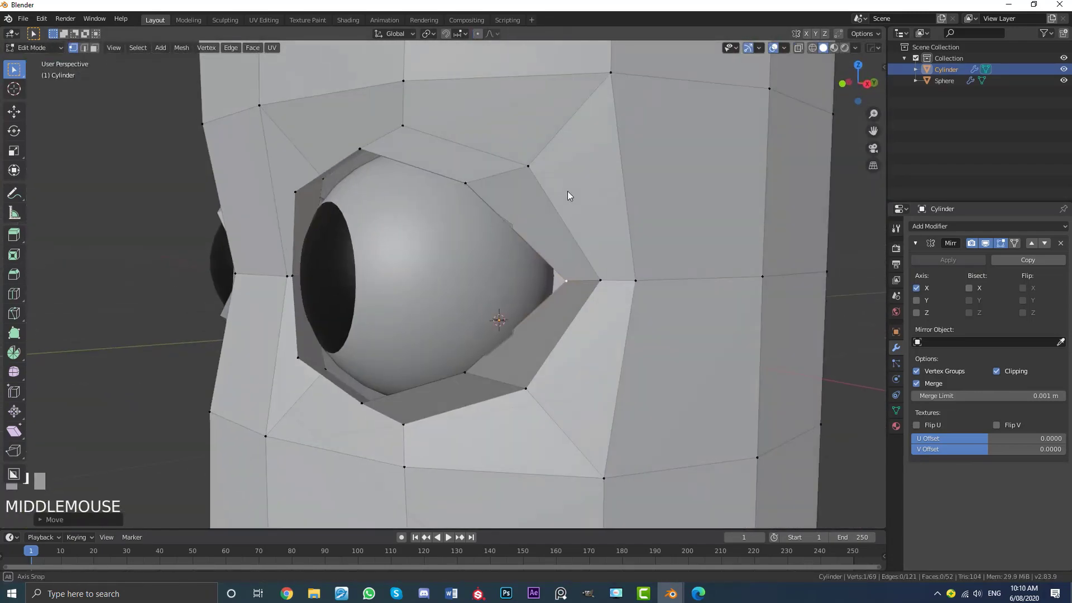
# Select the eyelid's open edge loop, rescale it, and reposition it around the eyeball.
pyautogui.moveTo(551, 264); pyautogui.dragTo(670, 324, button='middle')
pyautogui.press('s')
pyautogui.click(664, 318)
pyautogui.press('g')
pyautogui.click(635, 304)
pyautogui.scroll(4, 722, 335)
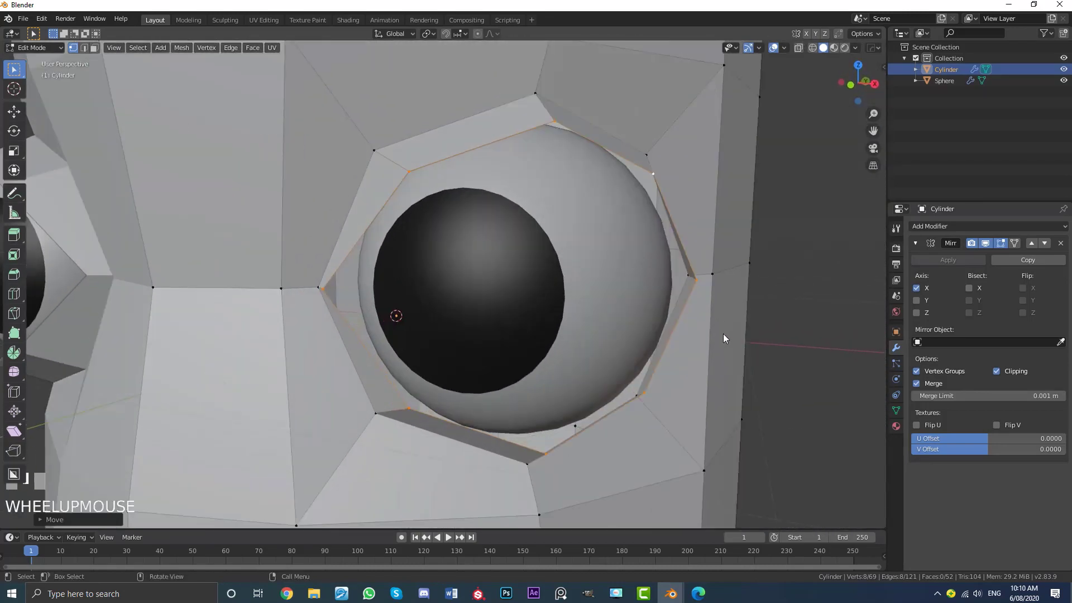
# Extrude the eyelid's edge loop and scale it inward to about 0.79 to form the lid's thickness against the eyeball.
pyautogui.press('e')
pyautogui.press('s')
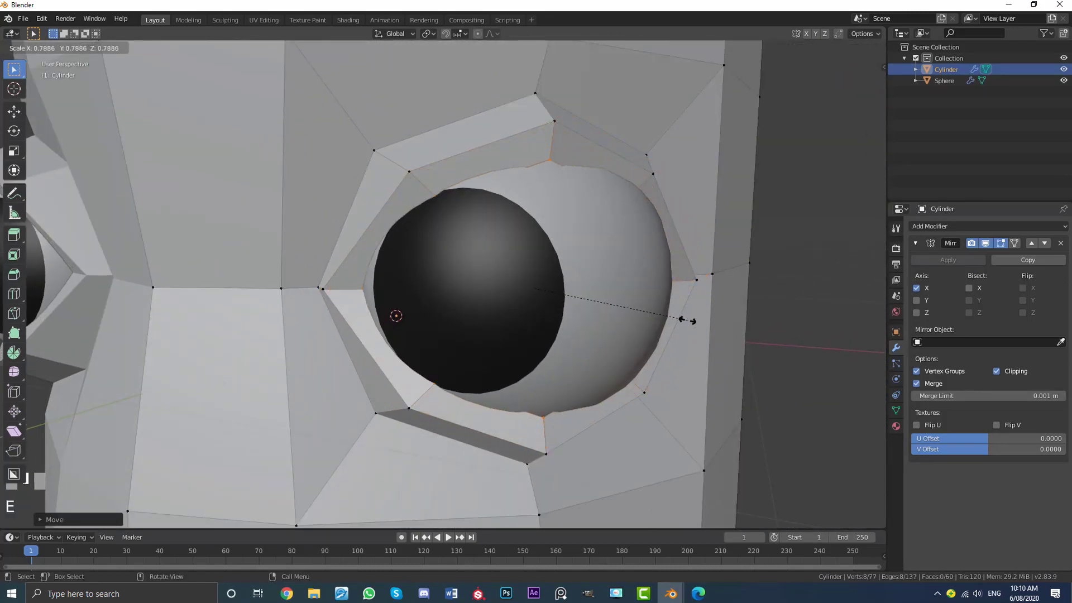
pyautogui.click(693, 325)
pyautogui.moveTo(693, 326)
pyautogui.mouseDown(button='middle')
pyautogui.moveTo(636, 304)
pyautogui.moveTo(548, 323)
pyautogui.moveTo(546, 303)
pyautogui.moveTo(467, 312)
pyautogui.moveTo(480, 307)
pyautogui.mouseUp(button='middle')
# In wireframe view, extrude the inner lid loop back into the head, scale it to about 0.55, and return to solid view.
pyautogui.press('z')
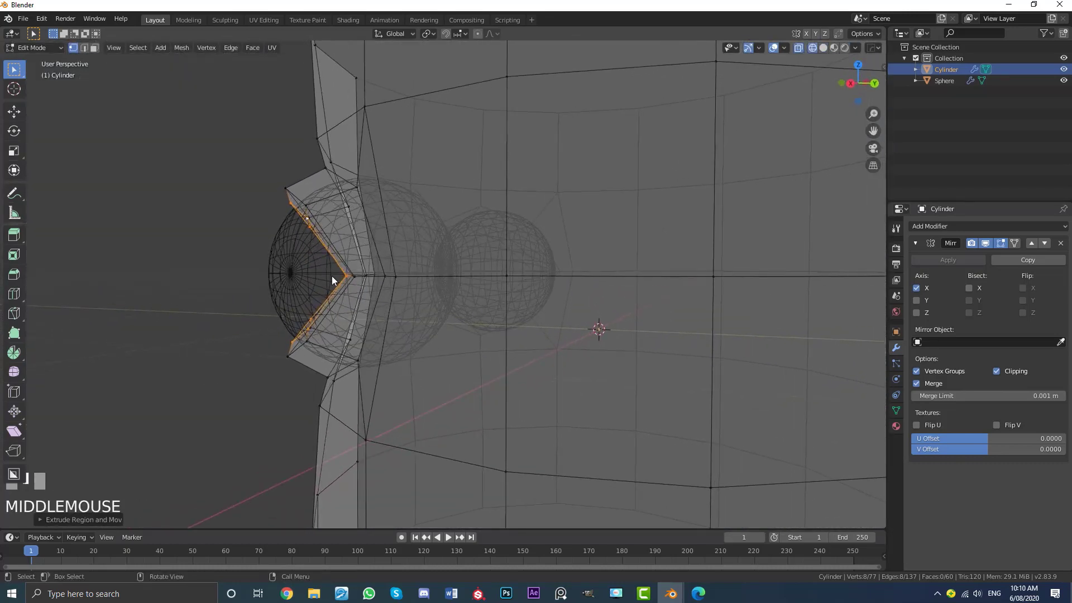
pyautogui.press('e')
pyautogui.click(598, 379)
pyautogui.press('s')
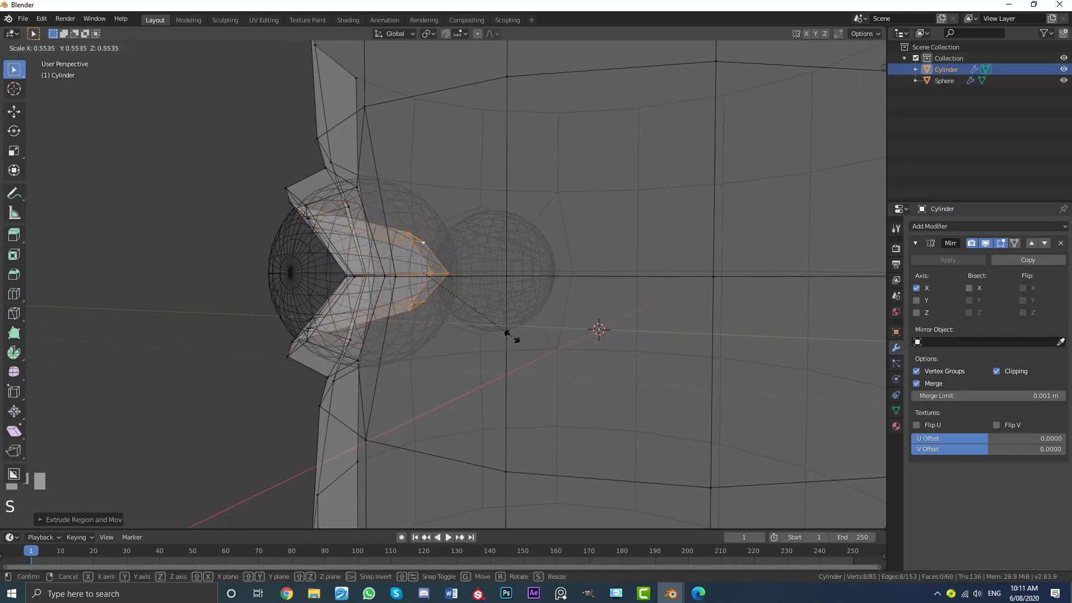
pyautogui.click(507, 333)
pyautogui.press('z')
pyautogui.click(575, 332)
pyautogui.moveTo(575, 332)
pyautogui.mouseDown(button='middle')
pyautogui.moveTo(399, 243)
pyautogui.moveTo(466, 239)
pyautogui.mouseUp(button='middle')
pyautogui.scroll(-4, 465, 238)
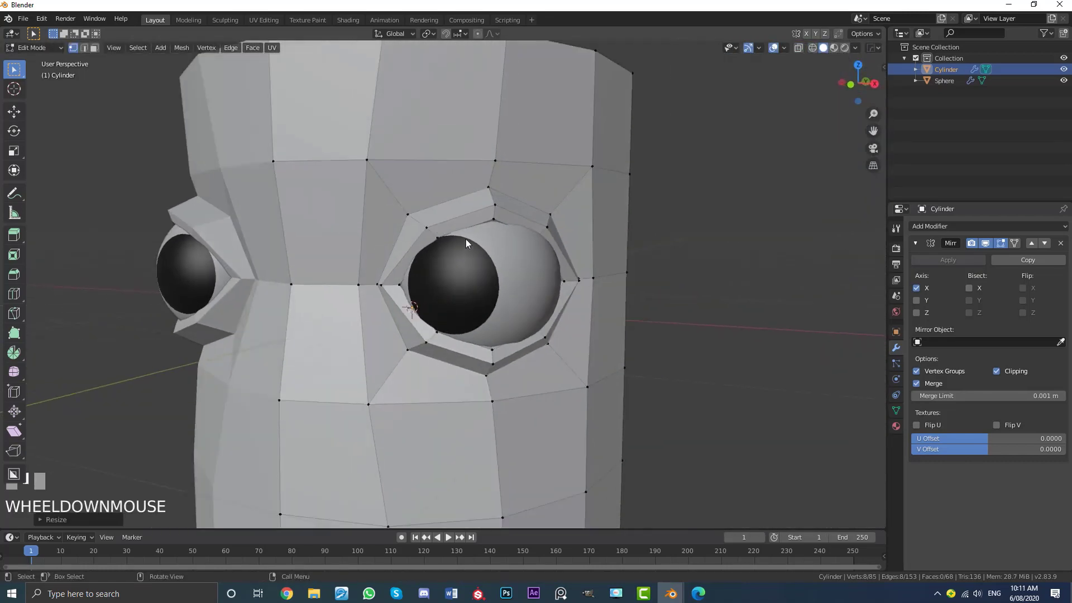
# In Object Mode, add a Subdivision Surface modifier to the cylinder and shade it smooth.
pyautogui.press('Tab')
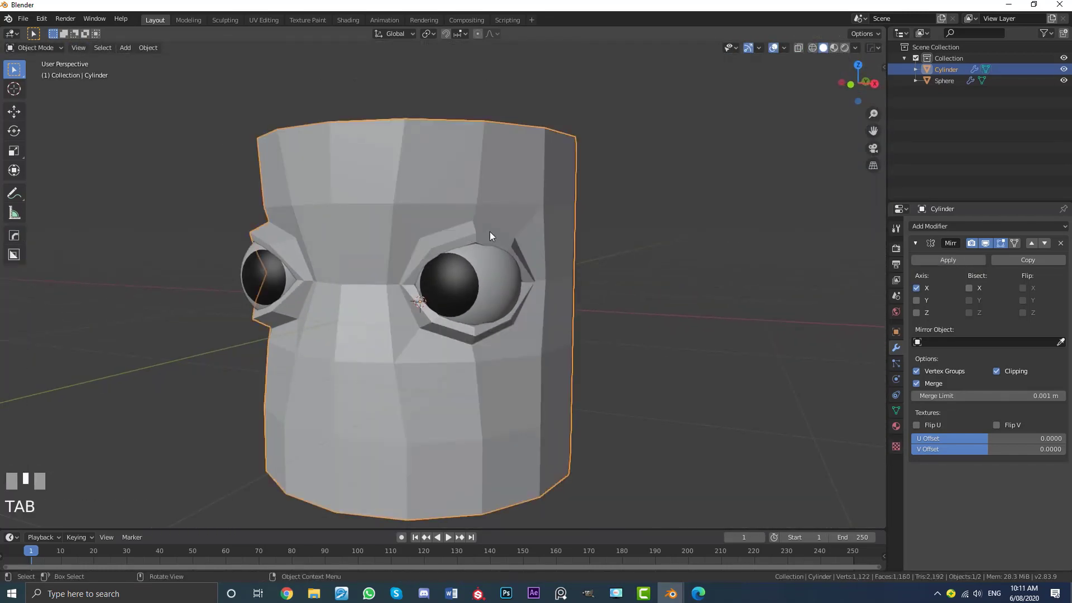
pyautogui.click(932, 225)
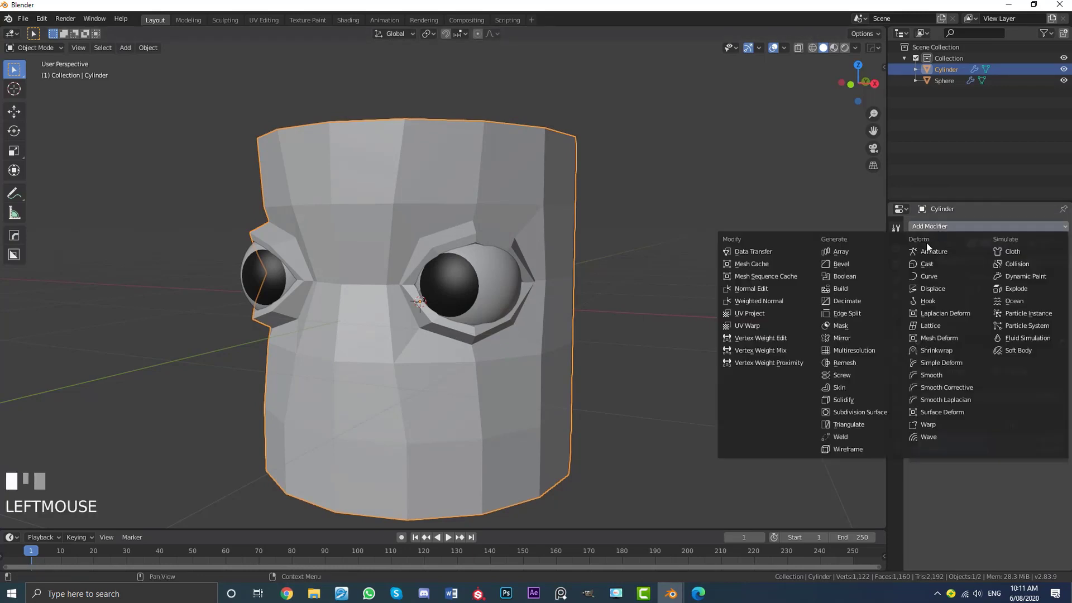
pyautogui.click(855, 412)
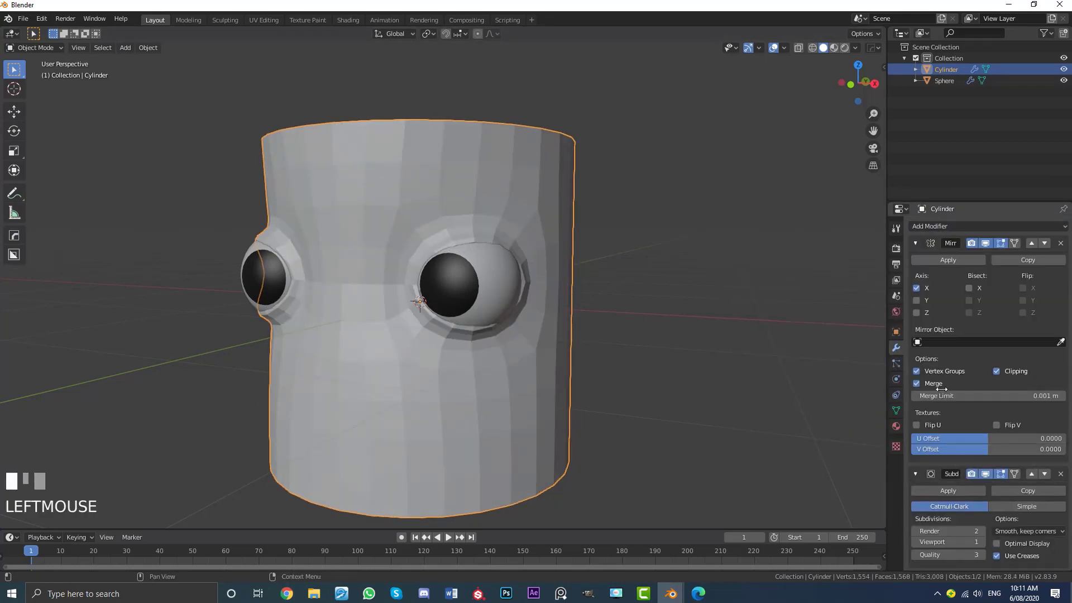
pyautogui.click(155, 50)
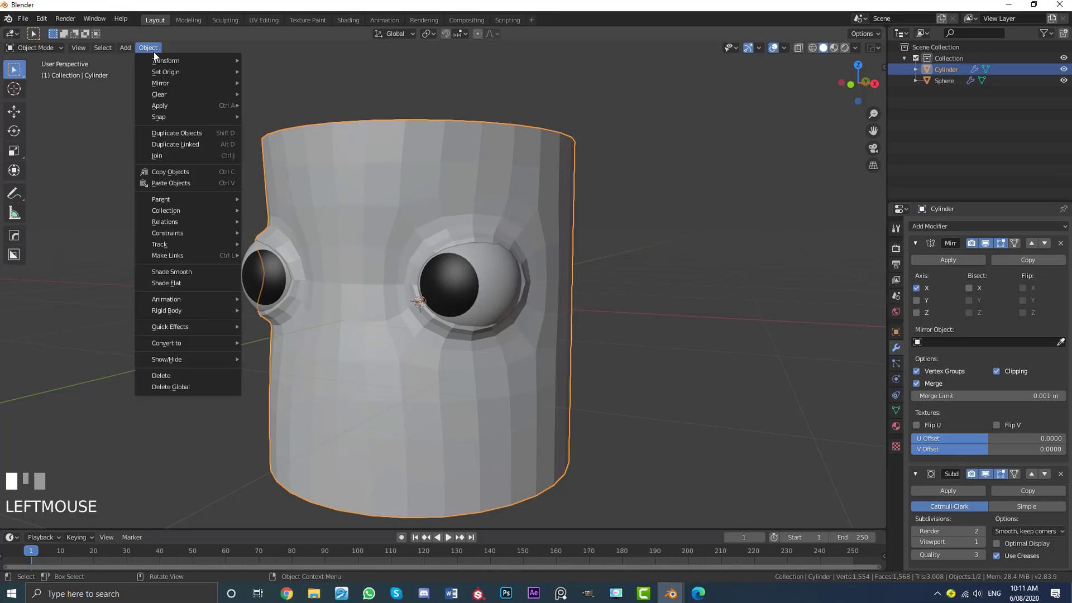
pyautogui.click(179, 270)
pyautogui.scroll(-3, 531, 292)
pyautogui.moveTo(531, 291); pyautogui.dragTo(334, 164, button='middle')
pyautogui.scroll(4, 444, 304)
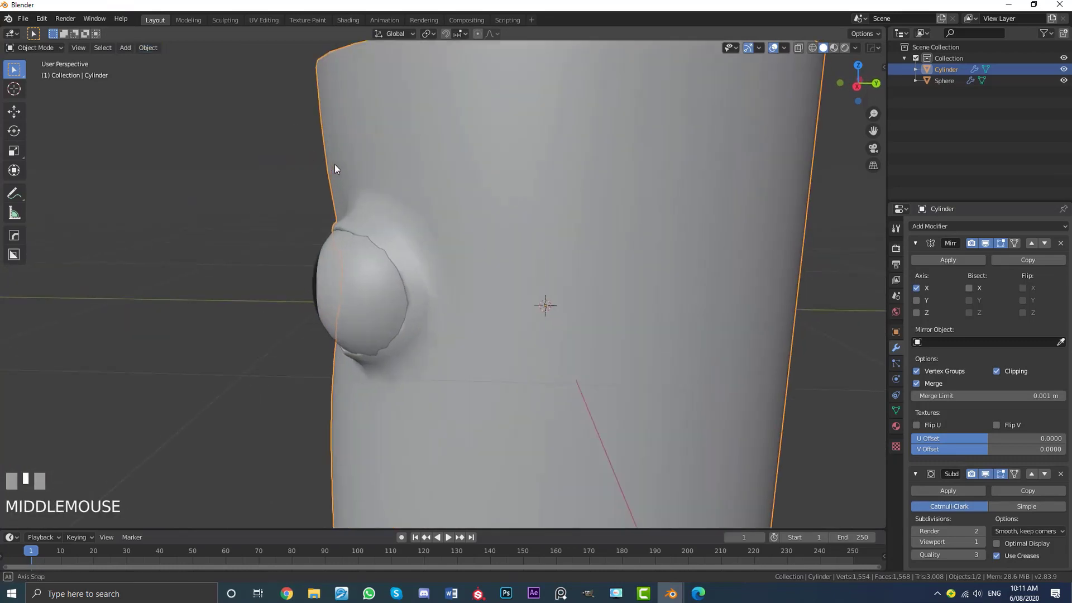
# In the cylinder's Edit Mode, add a loop cut around the eyelid and edge-slide it close to the lid's front rim.
pyautogui.press('Tab')
pyautogui.moveTo(383, 214); pyautogui.dragTo(368, 229, button='middle')
pyautogui.scroll(3, 360, 241)
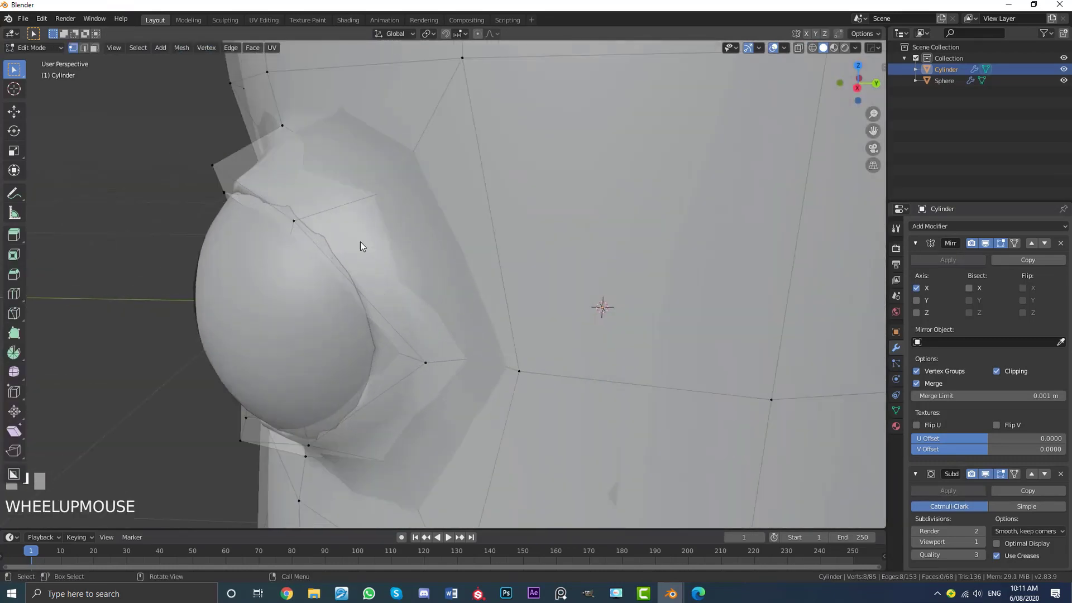
pyautogui.hotkey('ctrl', 'r')
pyautogui.click(347, 204)
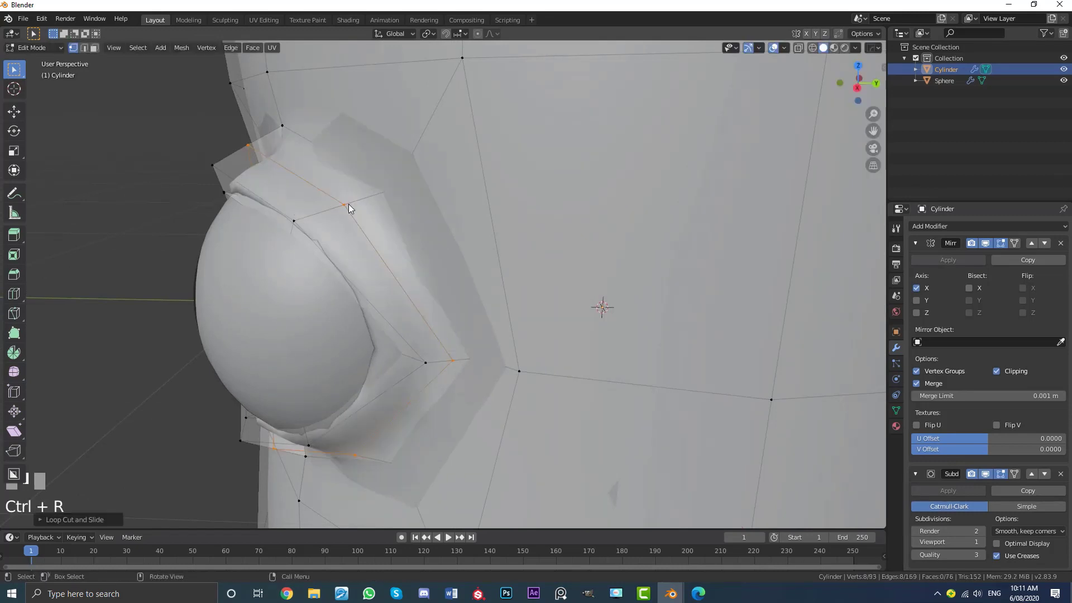
pyautogui.press('g')
pyautogui.press('g')
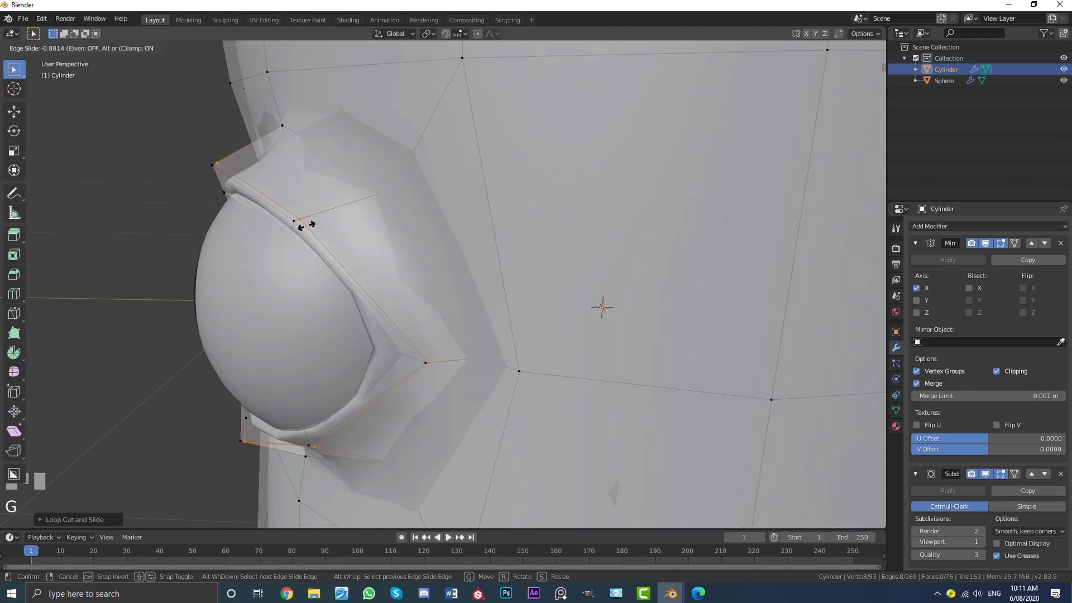
pyautogui.click(307, 225)
# Fatten the new eyelid edge loop by about 0.012 m with Shrink/Fatten.
pyautogui.moveTo(309, 223); pyautogui.dragTo(431, 203, button='middle')
pyautogui.scroll(3, 595, 280)
pyautogui.keyDown('shift'); pyautogui.moveTo(595, 279); pyautogui.dragTo(677, 319, button='middle'); pyautogui.keyUp('shift')
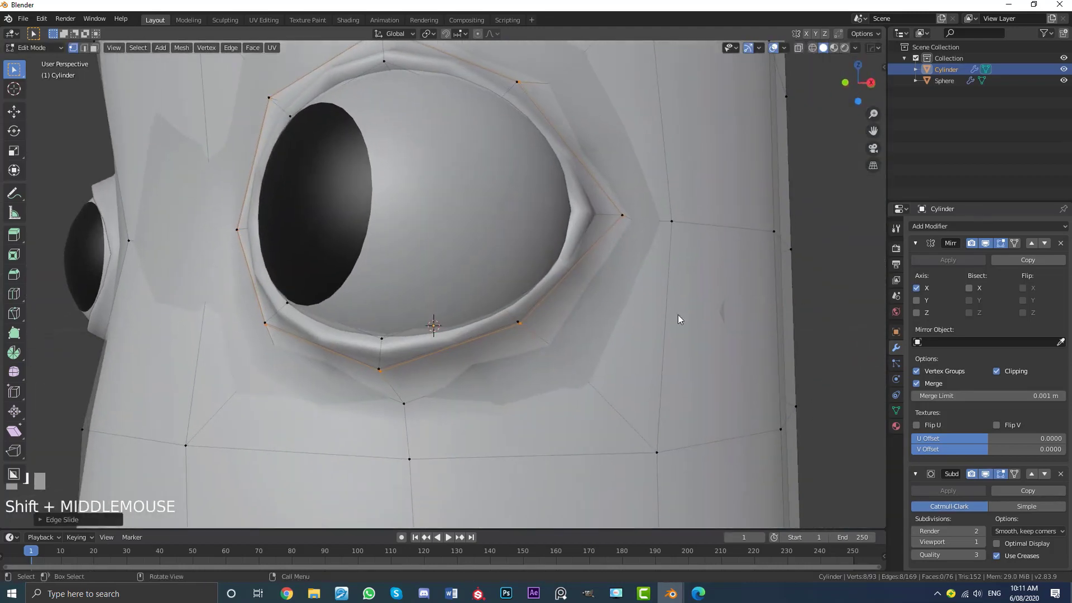
pyautogui.hotkey('alt', 's')
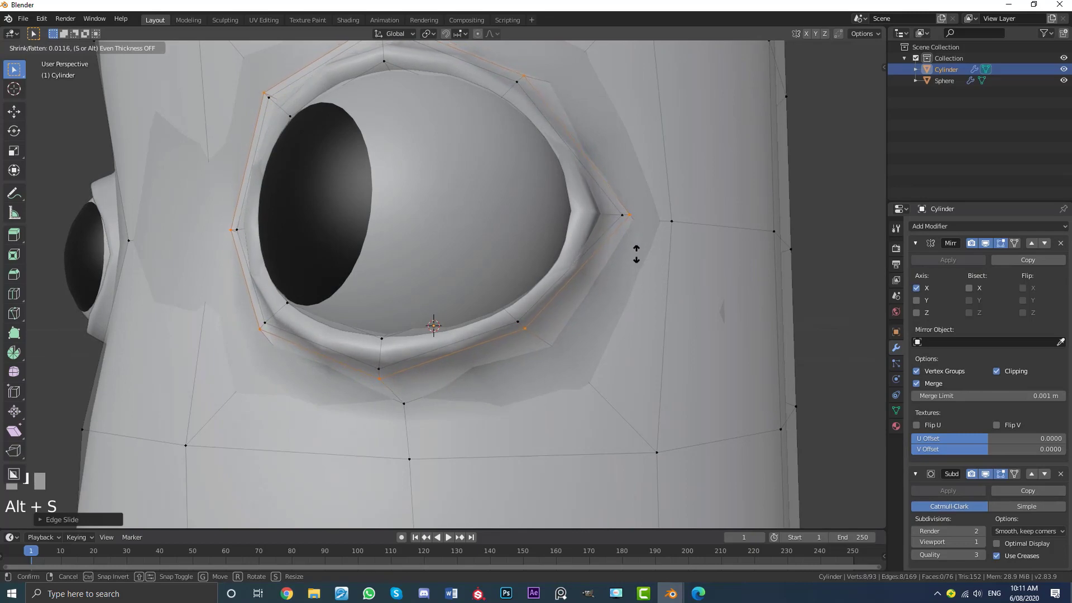
pyautogui.click(636, 252)
pyautogui.scroll(-3, 604, 246)
pyautogui.moveTo(604, 246); pyautogui.dragTo(405, 186, button='middle')
# Add a loop cut around the outside of the eye socket and adjust it with Shrink/Fatten.
pyautogui.hotkey('ctrl', 'r')
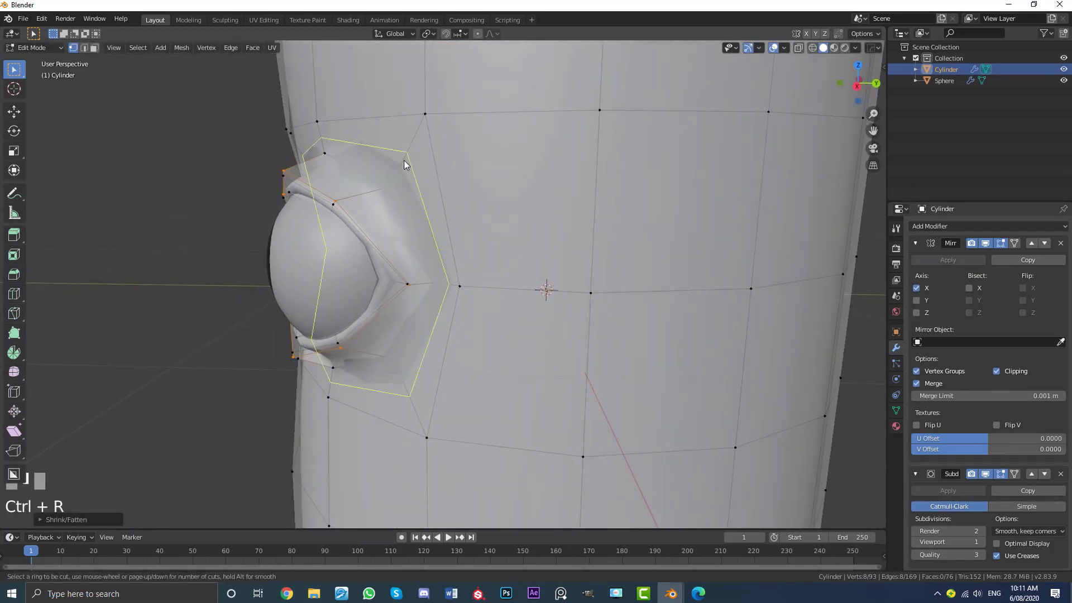
pyautogui.click(403, 159)
pyautogui.moveTo(511, 241)
pyautogui.mouseDown(button='middle')
pyautogui.moveTo(514, 194)
pyautogui.moveTo(543, 223)
pyautogui.moveTo(522, 249)
pyautogui.mouseUp(button='middle')
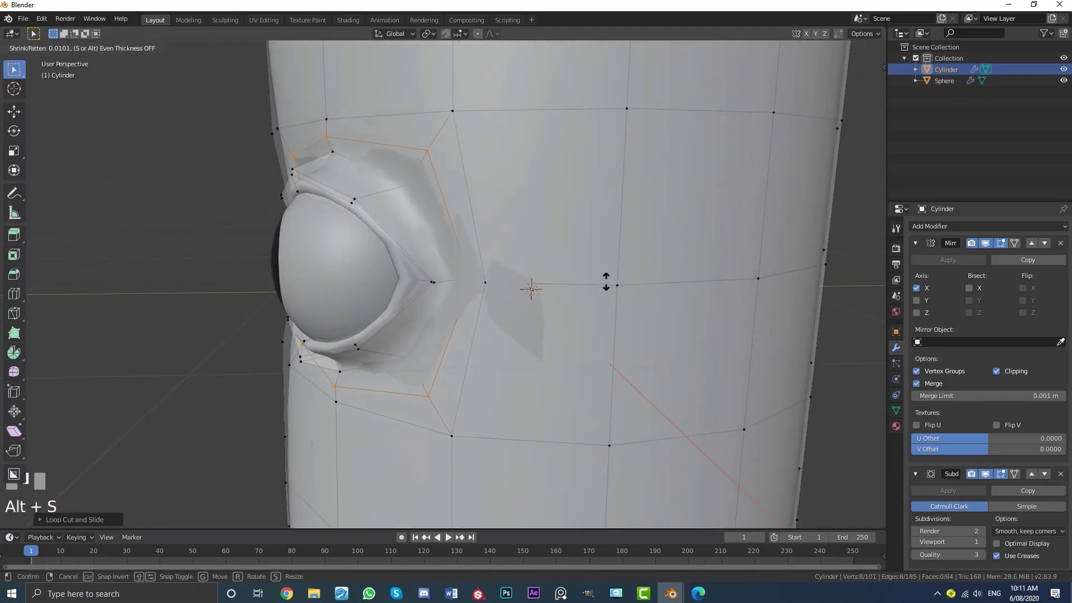
pyautogui.click(624, 332)
pyautogui.moveTo(624, 333); pyautogui.dragTo(594, 252, button='middle')
pyautogui.scroll(2, 594, 253)
pyautogui.scroll(2, 501, 230)
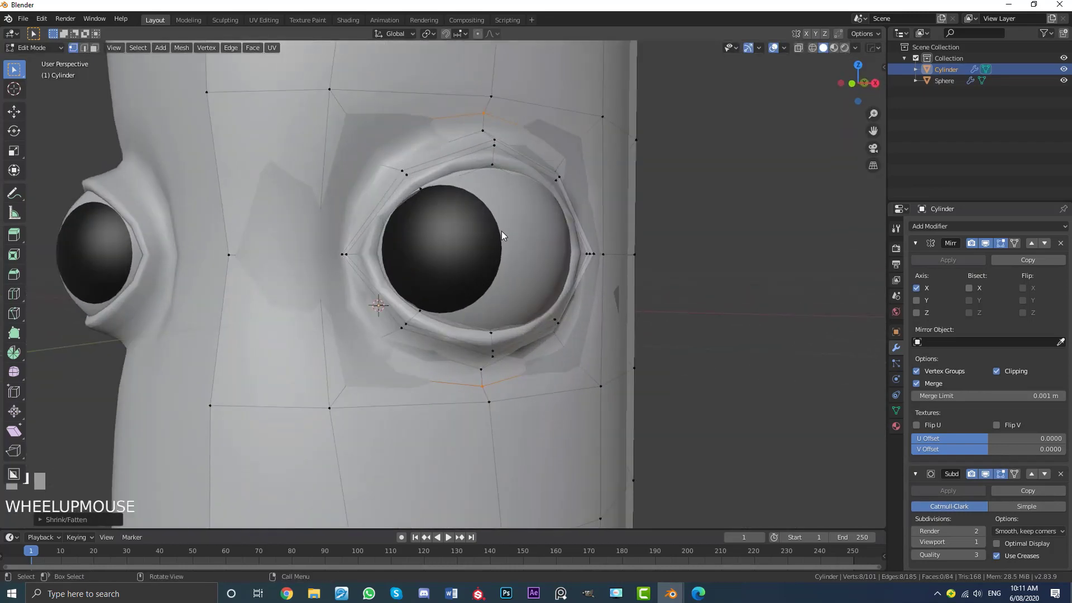
# Hide the eyeballs in Object Mode and reopen the cylinder in Edit Mode to expose the inside of the eye socket.
pyautogui.moveTo(501, 230); pyautogui.dragTo(451, 236, button='middle')
pyautogui.scroll(4, 411, 249)
pyautogui.press('Tab')
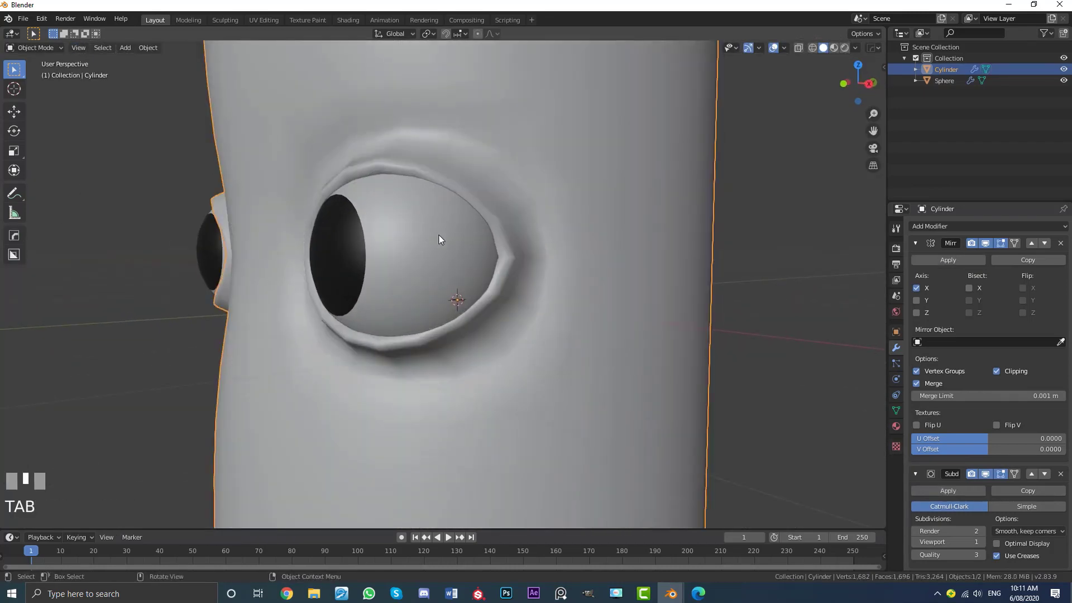
pyautogui.click(415, 229)
pyautogui.press('h')
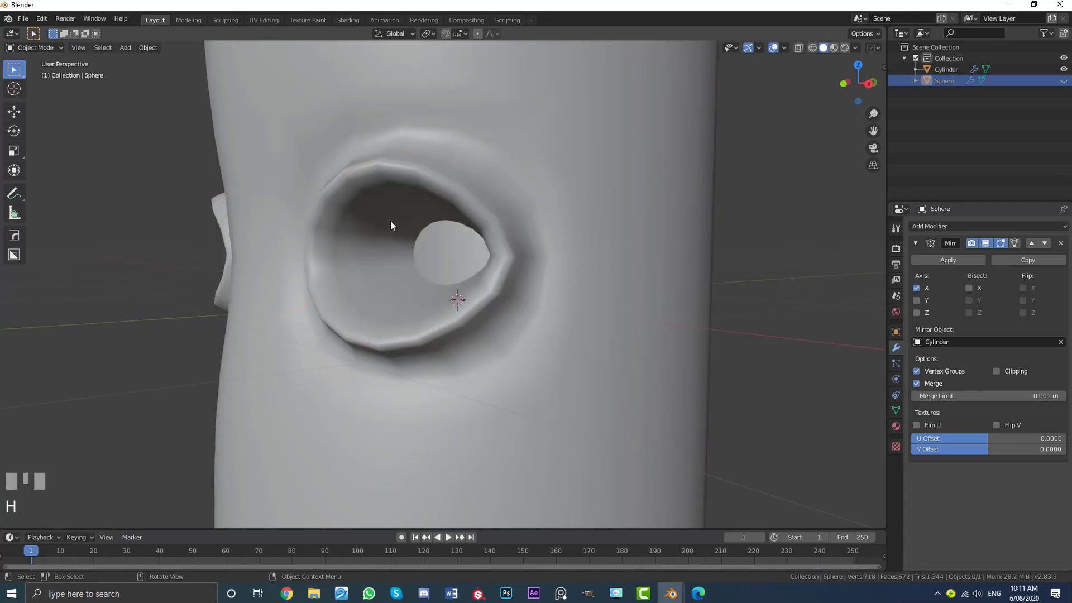
pyautogui.click(430, 179)
pyautogui.press('Tab')
pyautogui.moveTo(438, 218)
pyautogui.mouseDown(button='middle')
pyautogui.moveTo(384, 194)
pyautogui.moveTo(446, 233)
pyautogui.mouseUp(button='middle')
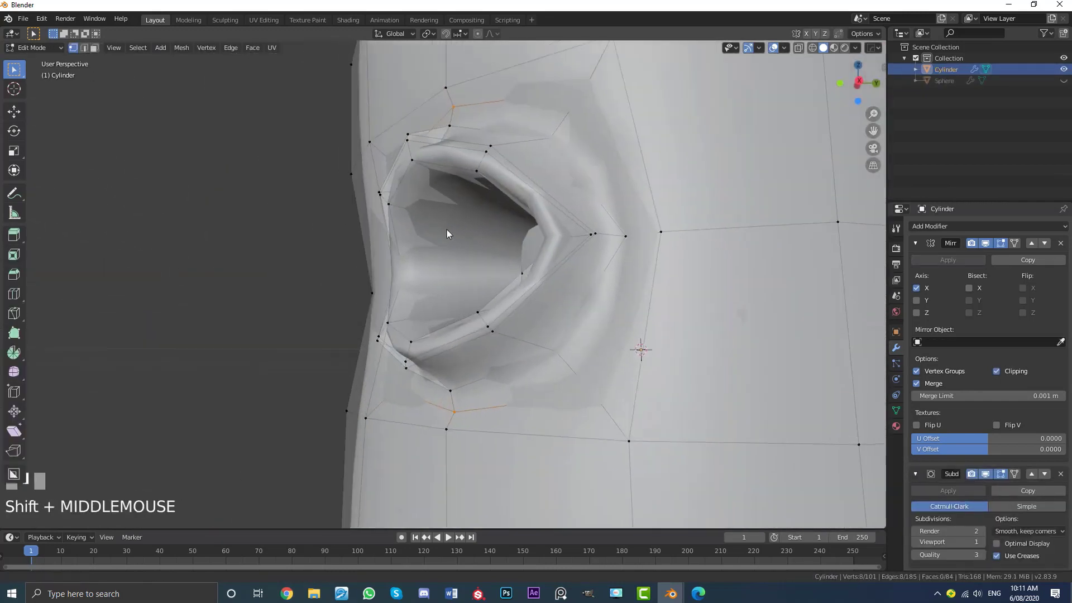
pyautogui.scroll(1, 455, 230)
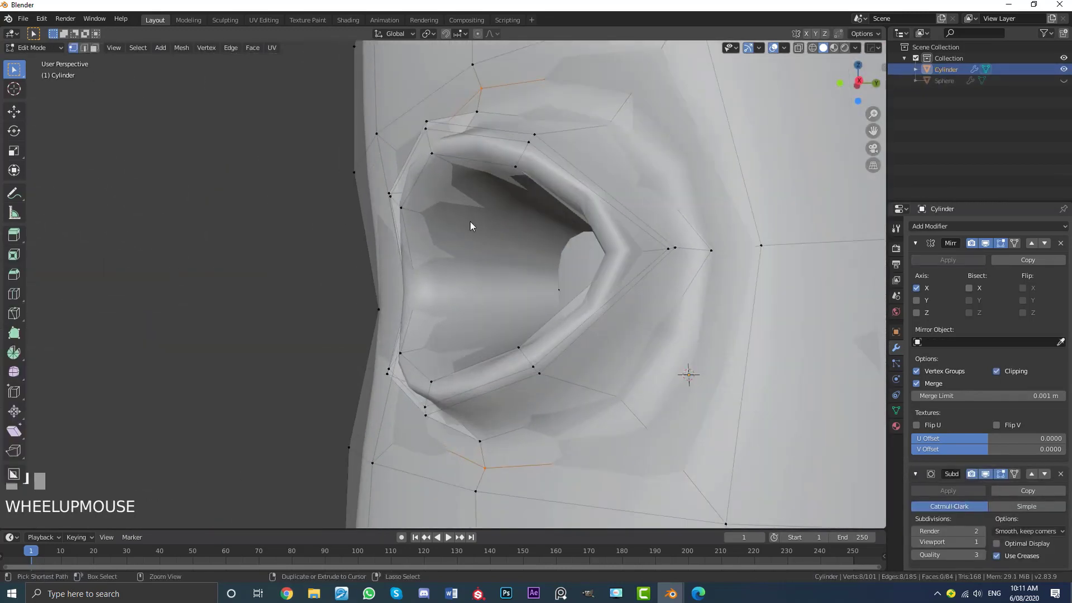
# Add a loop cut around the socket's inner wall and edge-slide it toward the eyelid's rim.
pyautogui.hotkey('ctrl', 'r')
pyautogui.click(470, 222)
pyautogui.press('g')
pyautogui.press('g')
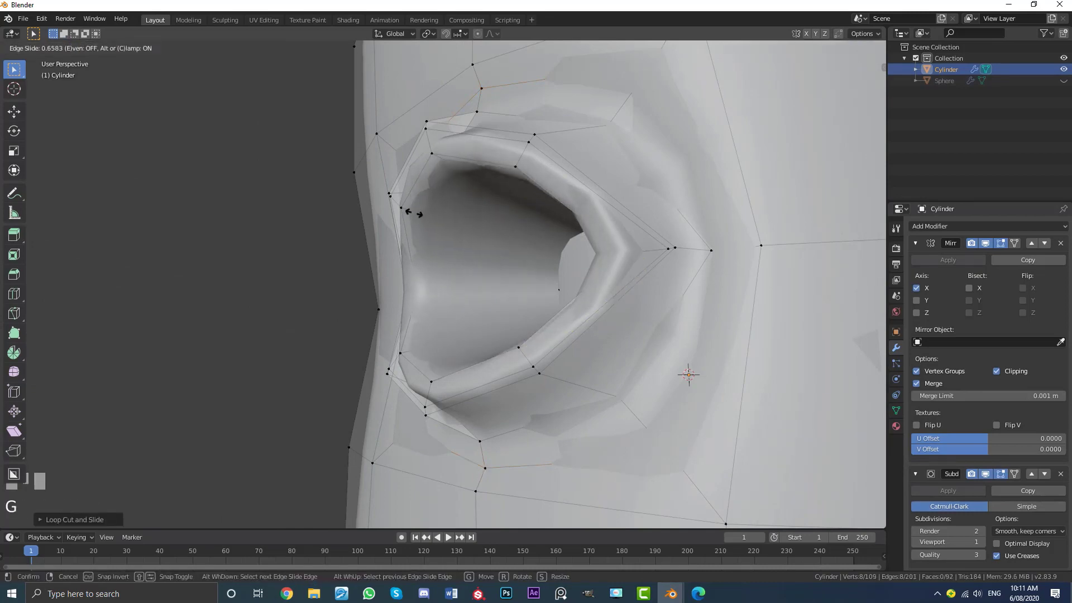
pyautogui.click(401, 220)
pyautogui.scroll(-5, 565, 215)
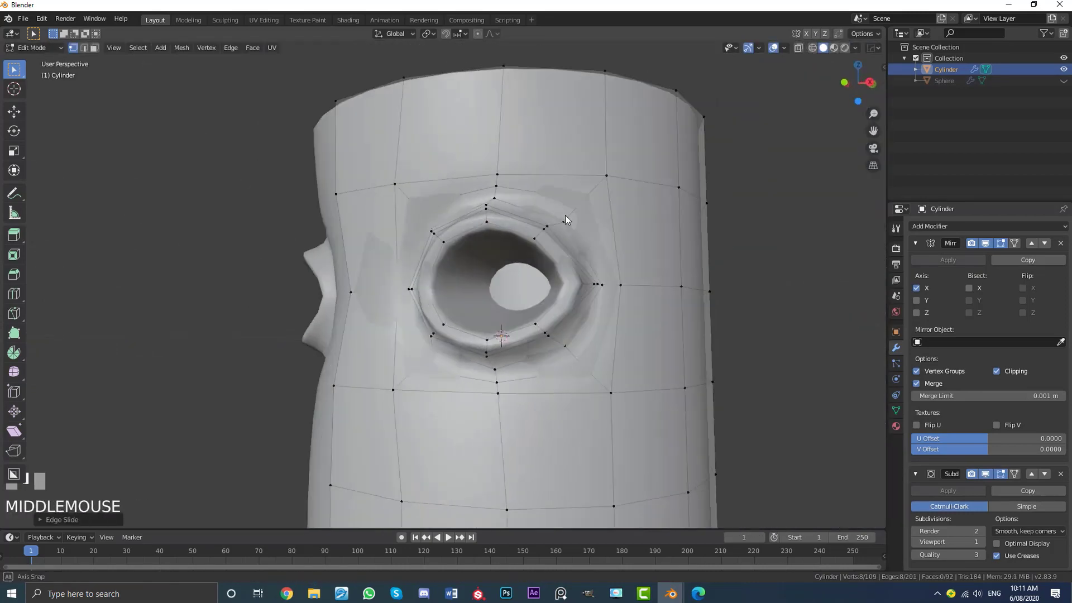
pyautogui.moveTo(564, 215); pyautogui.dragTo(469, 8, button='middle')
# Unhide the eyeballs in Object Mode, reselect the cylinder, and return to its Edit Mode.
pyautogui.press('Tab')
pyautogui.hotkey('alt', 'h')
pyautogui.click(487, 230)
pyautogui.scroll(-4, 485, 236)
pyautogui.press('Tab')
# Enable proportional editing and move the eyelid's upper outer vertex outward and up with a proportional size of about 0.51.
pyautogui.scroll(3, 572, 249)
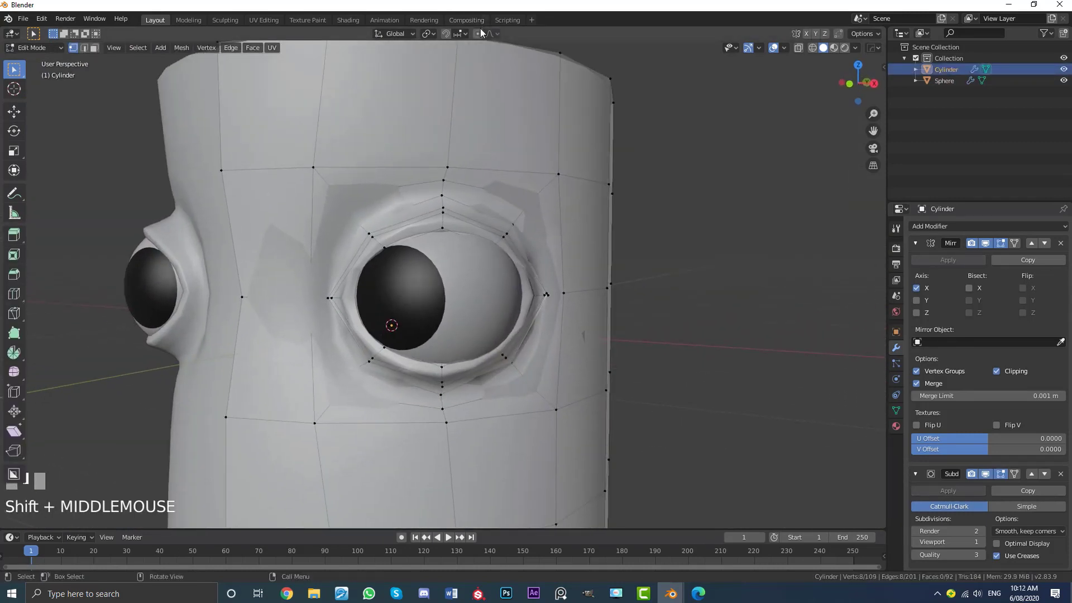
pyautogui.scroll(3, 530, 238)
pyautogui.click(547, 190)
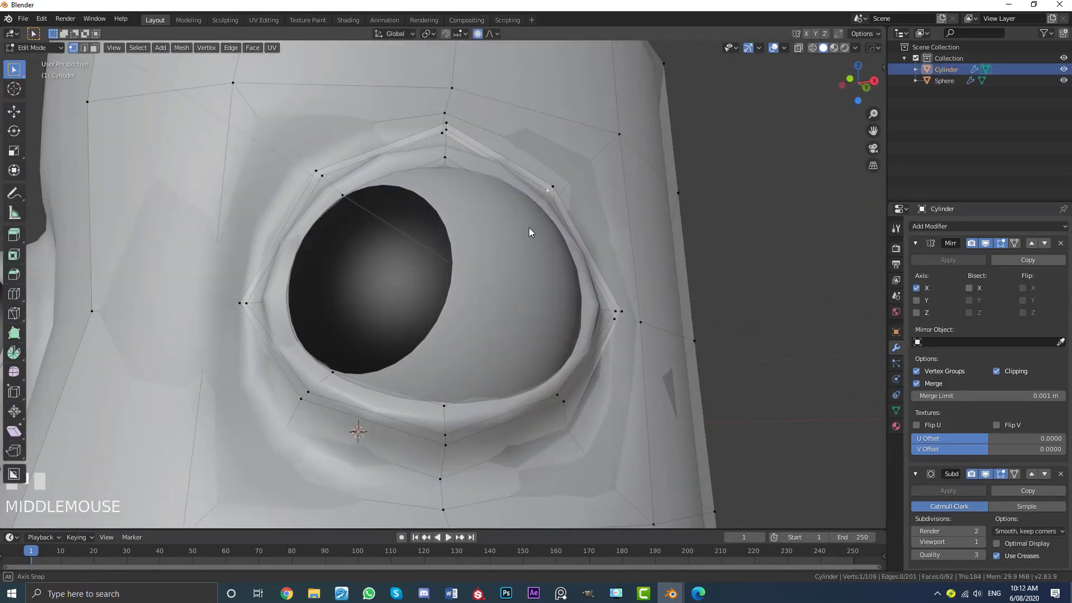
pyautogui.moveTo(528, 227); pyautogui.dragTo(529, 248, button='middle')
pyautogui.press('g')
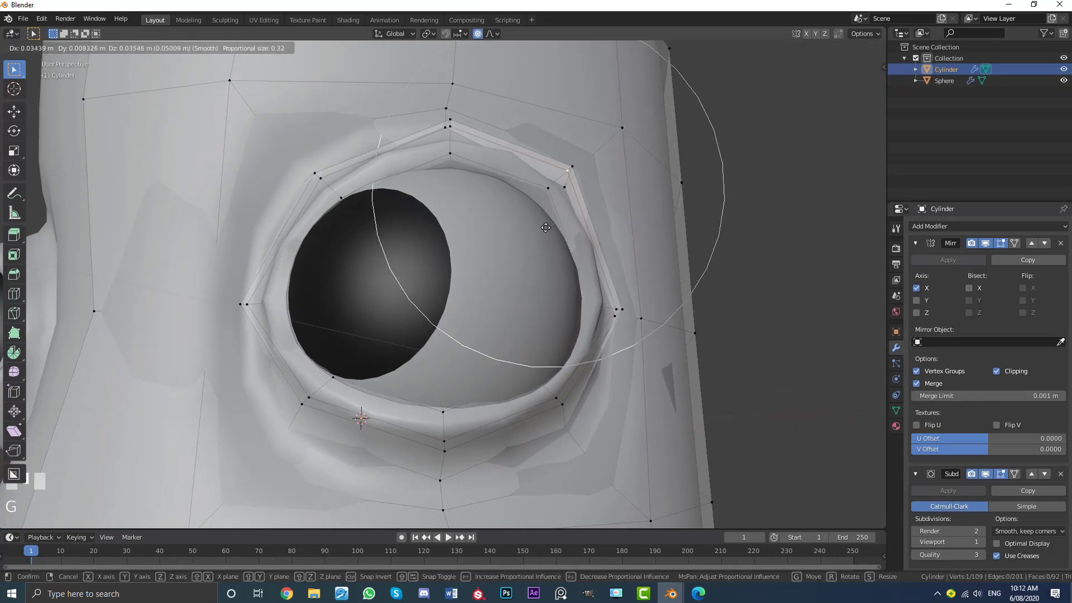
pyautogui.scroll(-8, 550, 231)
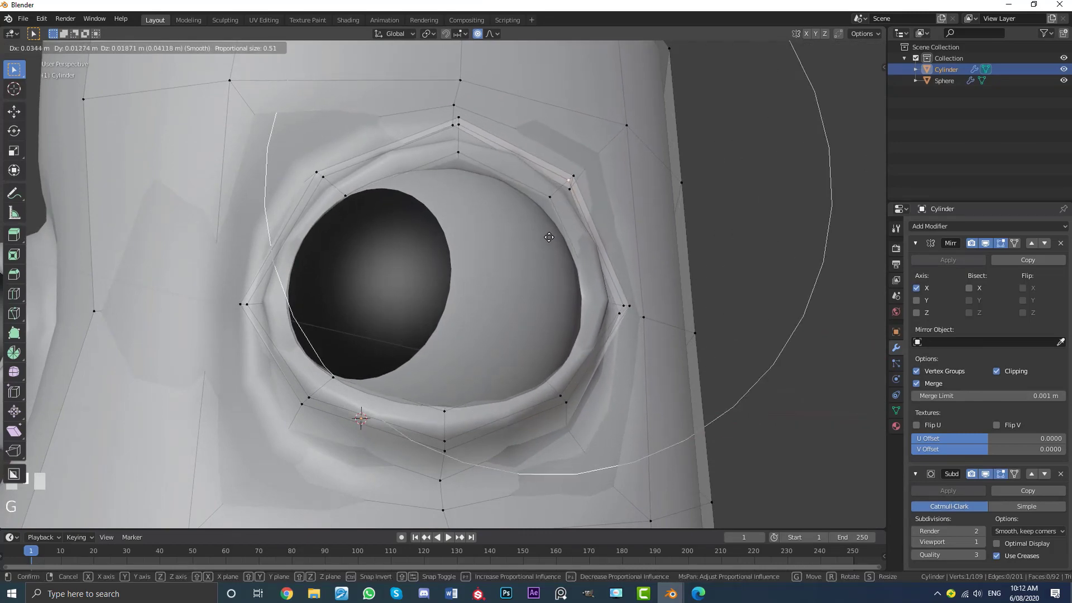
pyautogui.click(541, 246)
# Move the eyelid's upper and inner-side vertices outward with proportional editing at a size of 0.51.
pyautogui.moveTo(345, 203); pyautogui.dragTo(349, 231, button='middle')
pyautogui.press('g')
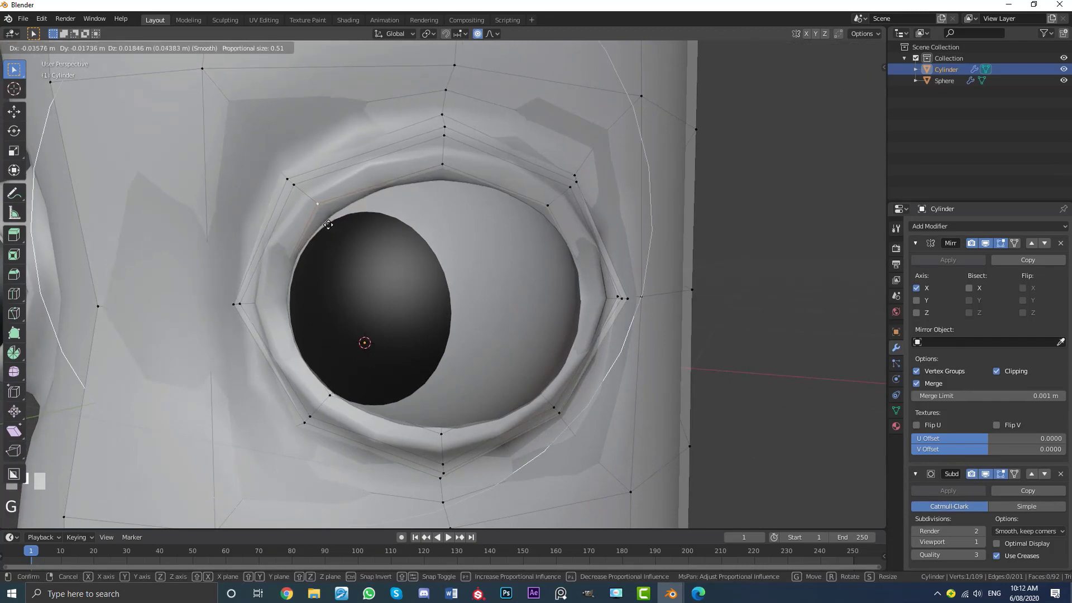
pyautogui.click(309, 299)
pyautogui.press('g')
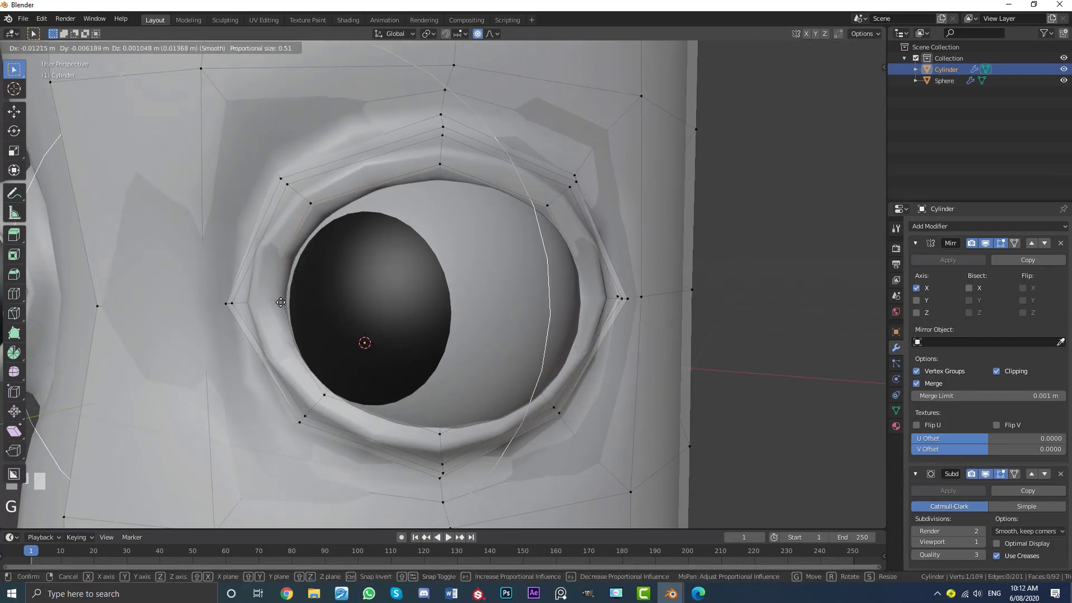
# Reshape the lower eyelid by moving its rim vertices with proportional editing, using a size of 0.39 for the outer lower vertex.
pyautogui.click(386, 420)
pyautogui.moveTo(386, 421); pyautogui.dragTo(370, 424, button='middle')
pyautogui.press('g')
pyautogui.click(458, 463)
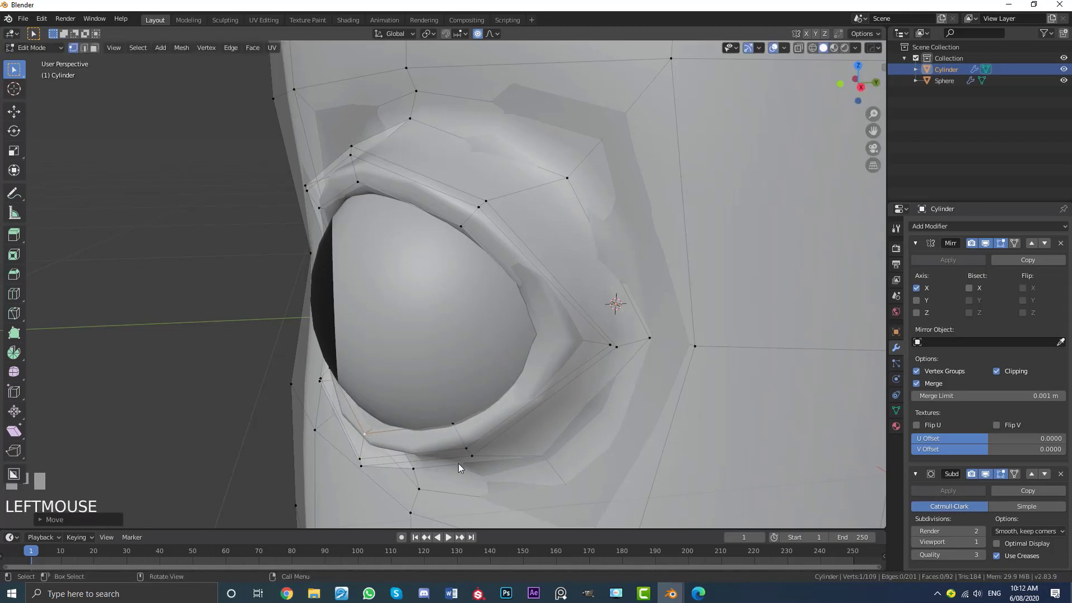
pyautogui.moveTo(481, 446); pyautogui.dragTo(539, 464, button='middle')
pyautogui.press('g')
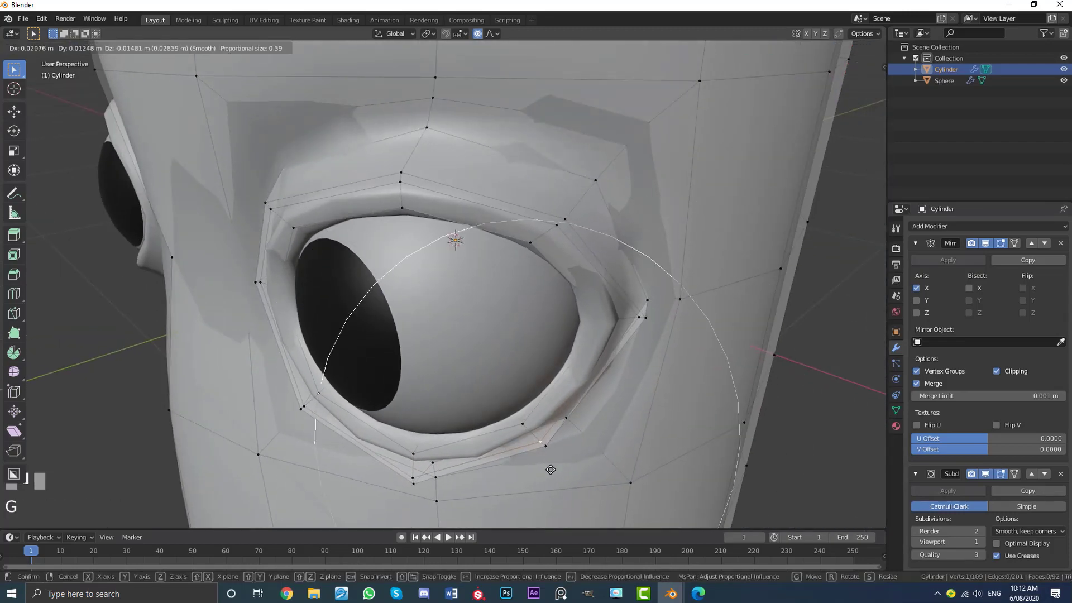
pyautogui.click(542, 370)
# Return to Object Mode and set the cylinder's Subdivision viewport level to 2.
pyautogui.moveTo(542, 370); pyautogui.dragTo(548, 336, button='middle')
pyautogui.press('Tab')
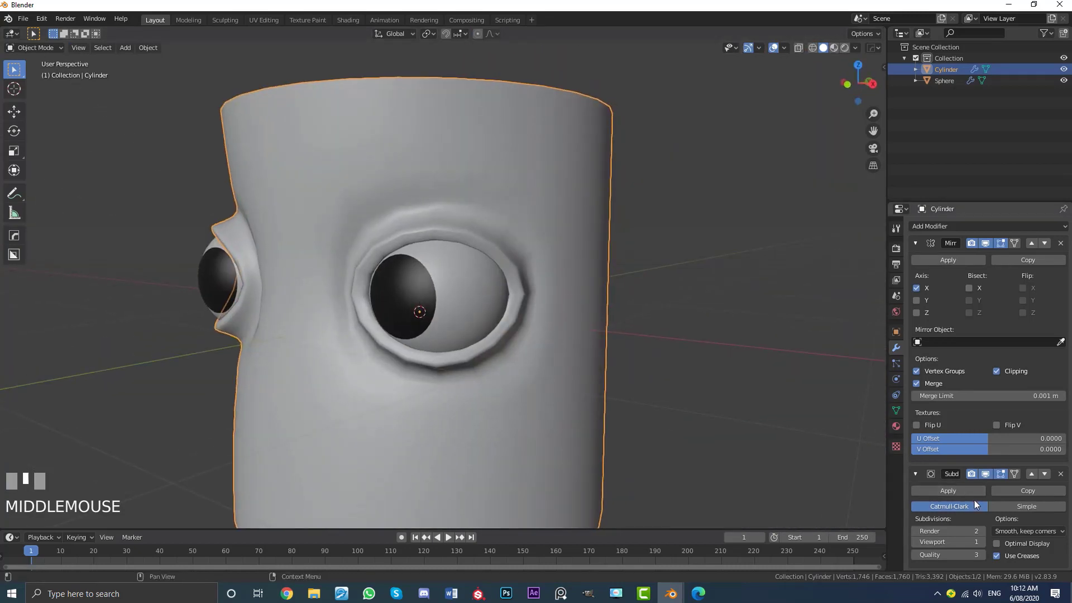
pyautogui.scroll(-1, 981, 544)
pyautogui.click(983, 538)
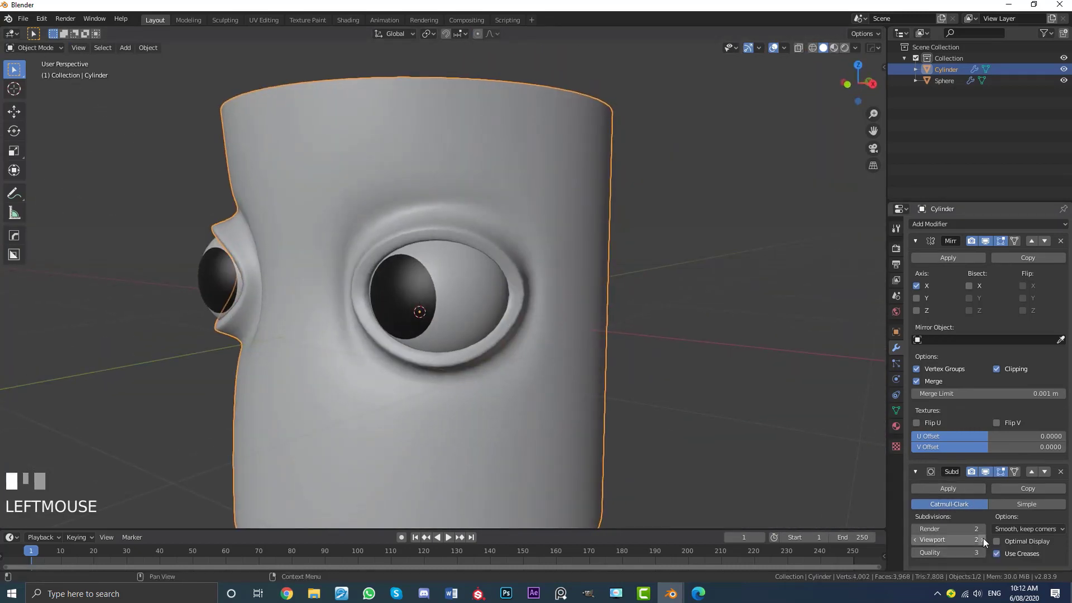
pyautogui.moveTo(480, 284); pyautogui.dragTo(446, 298, button='middle')
pyautogui.scroll(-5, 544, 285)
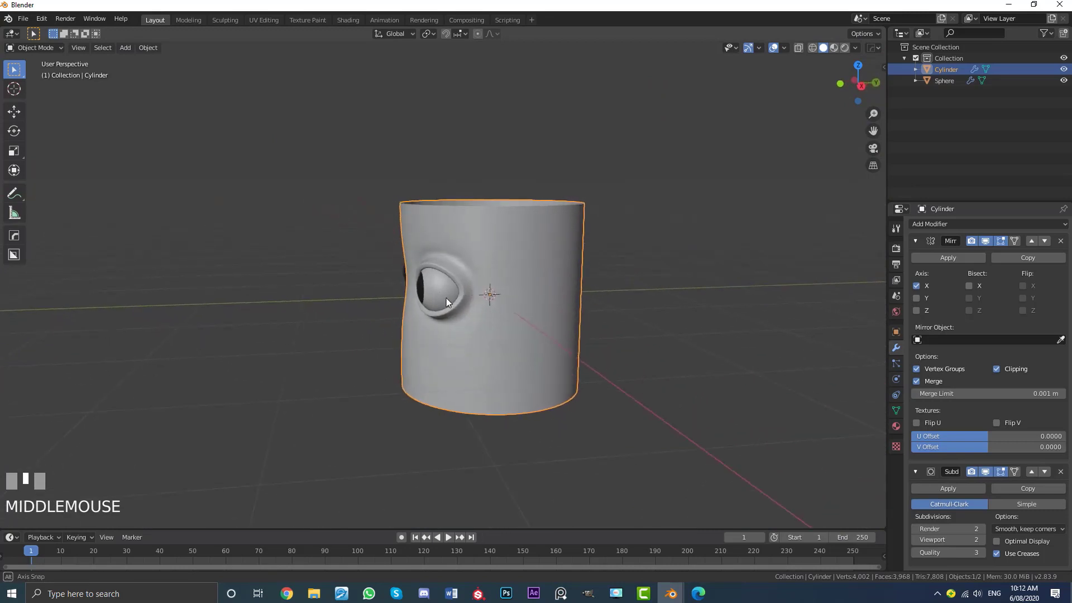
# In Edit Mode, select the eyelid's outer edge loop and edge-slide it about 0.37 away from the rim.
pyautogui.scroll(7, 447, 298)
pyautogui.scroll(2, 458, 213)
pyautogui.press('Tab')
pyautogui.moveTo(487, 192); pyautogui.dragTo(479, 203, button='middle')
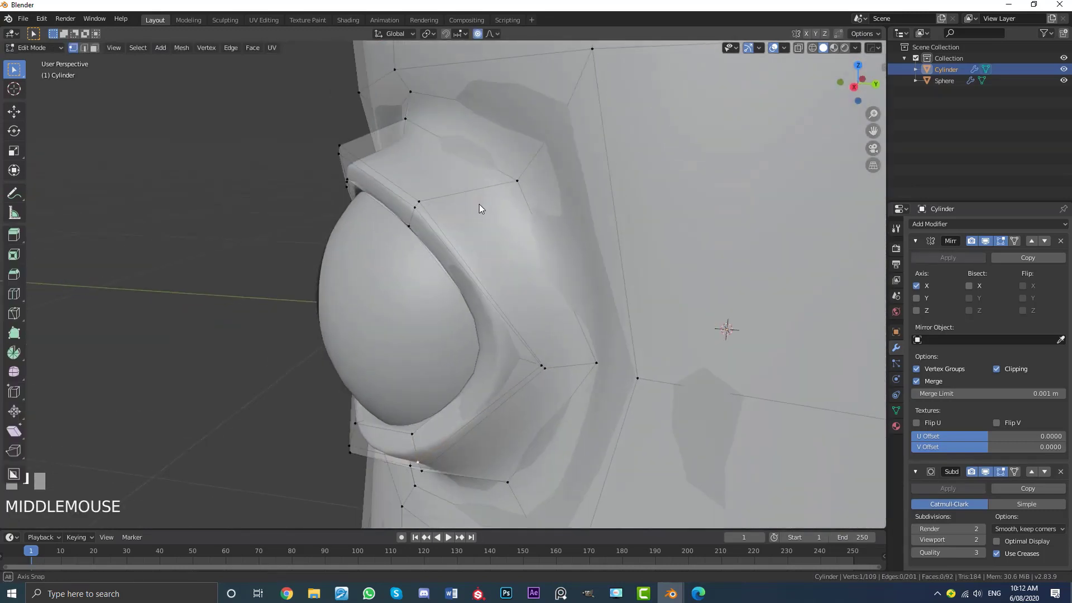
pyautogui.press('a')
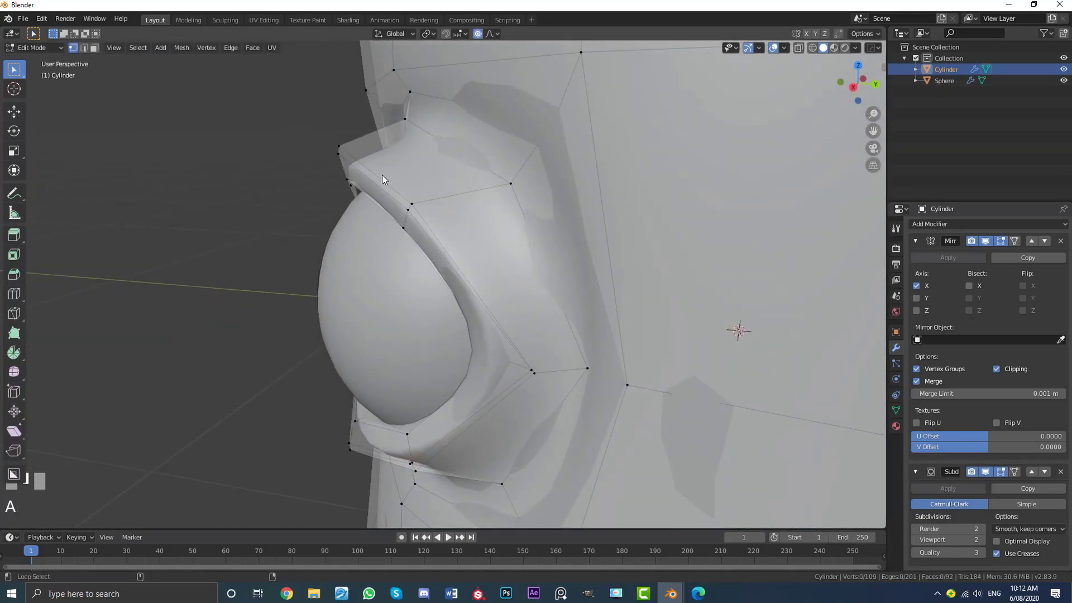
pyautogui.keyDown('alt'); pyautogui.keyDown('shift'); pyautogui.click(382, 176); pyautogui.keyUp('shift'); pyautogui.keyUp('alt')
pyautogui.press('g')
pyautogui.press('g')
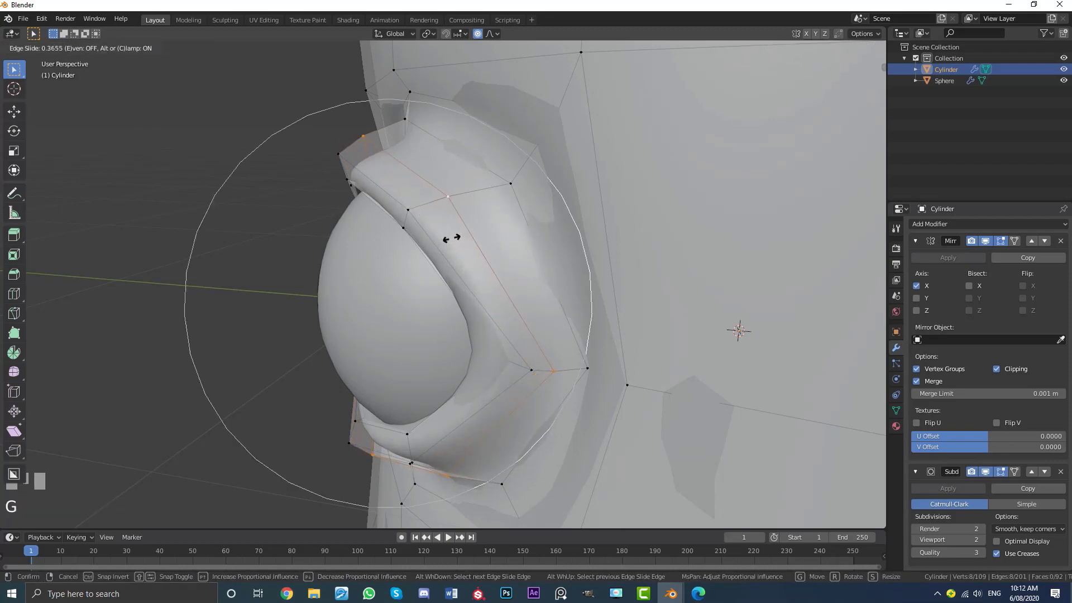
pyautogui.click(451, 238)
# Return to Object Mode and examine the eyelid shape on both eyes from the front and at an angle.
pyautogui.press('Tab')
pyautogui.moveTo(451, 239); pyautogui.dragTo(602, 256, button='middle')
pyautogui.scroll(-3, 529, 283)
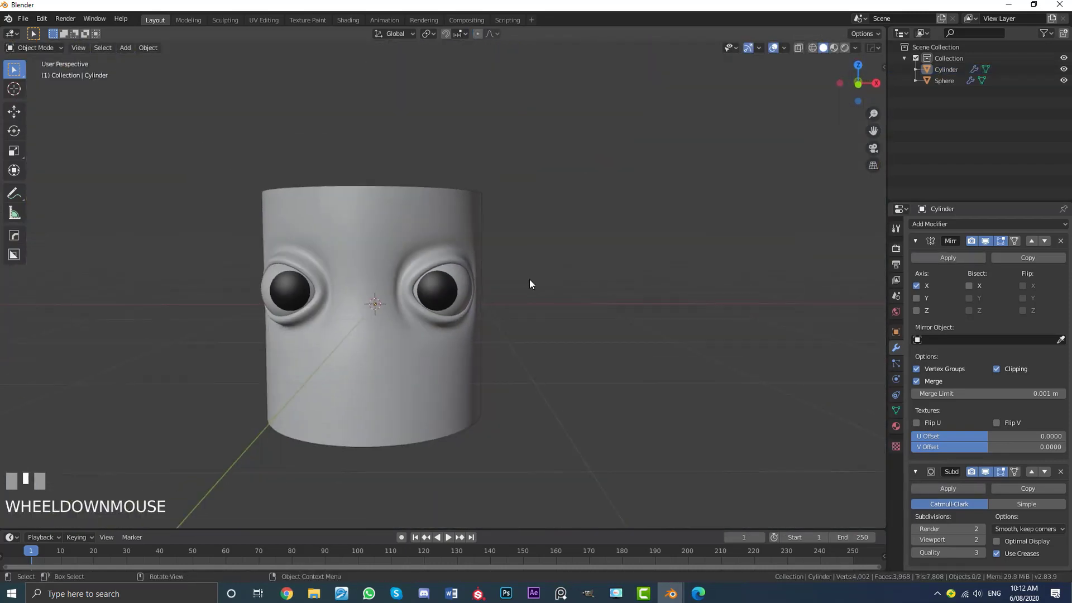
pyautogui.press('KP_1')
pyautogui.scroll(-3, 466, 316)
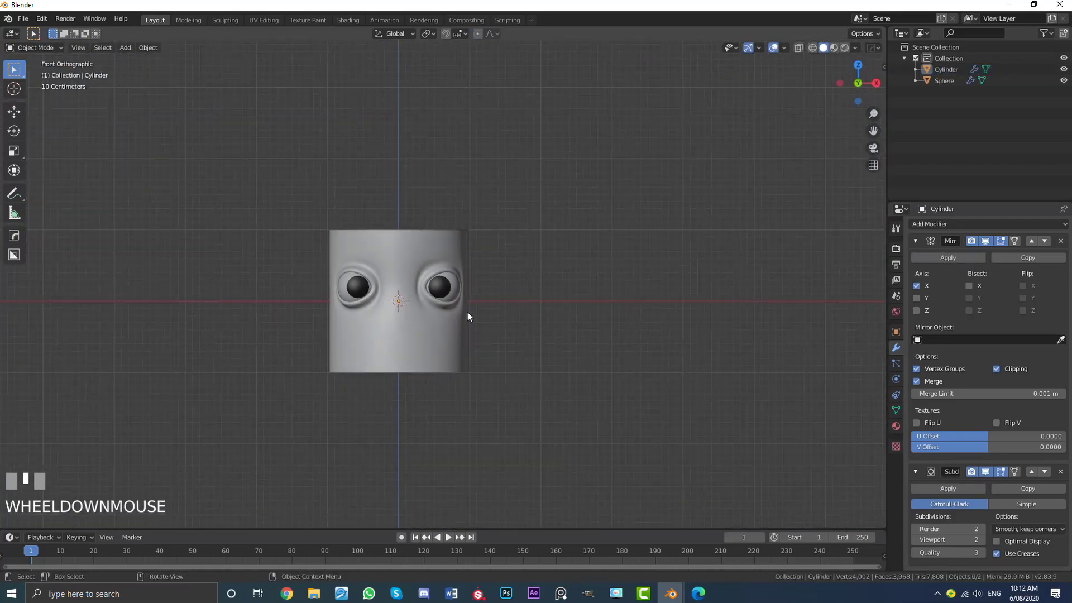
pyautogui.moveTo(467, 316); pyautogui.dragTo(389, 295, button='middle')
pyautogui.scroll(5, 422, 304)
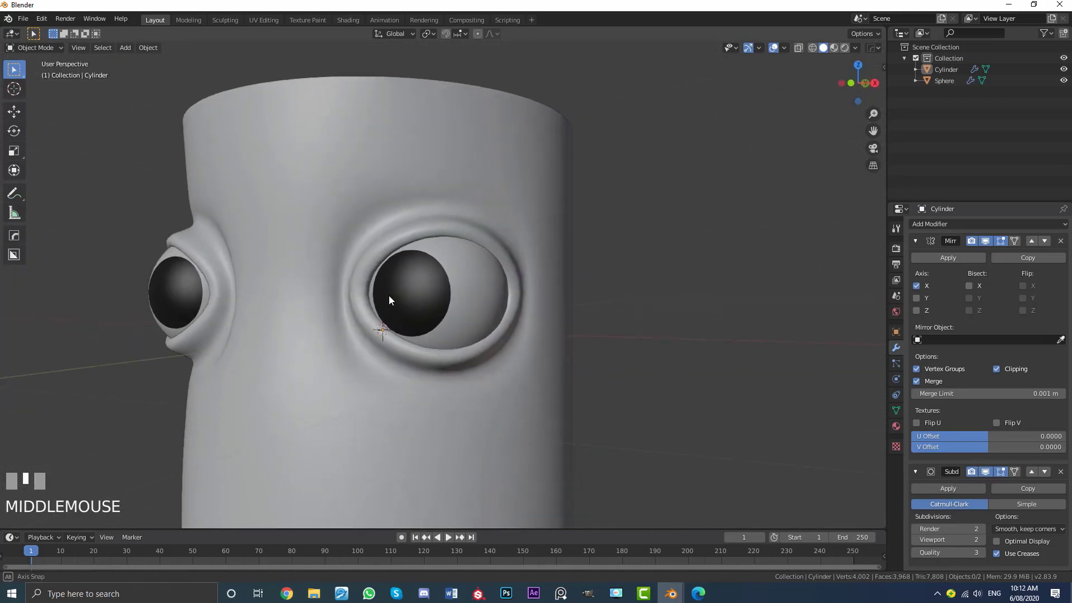
# In Edit Mode, move the vertex beside the eye's inner corner toward the face centre with a proportional size of 0.39.
pyautogui.press('Tab')
pyautogui.moveTo(317, 302); pyautogui.dragTo(347, 326, button='middle')
pyautogui.press('g')
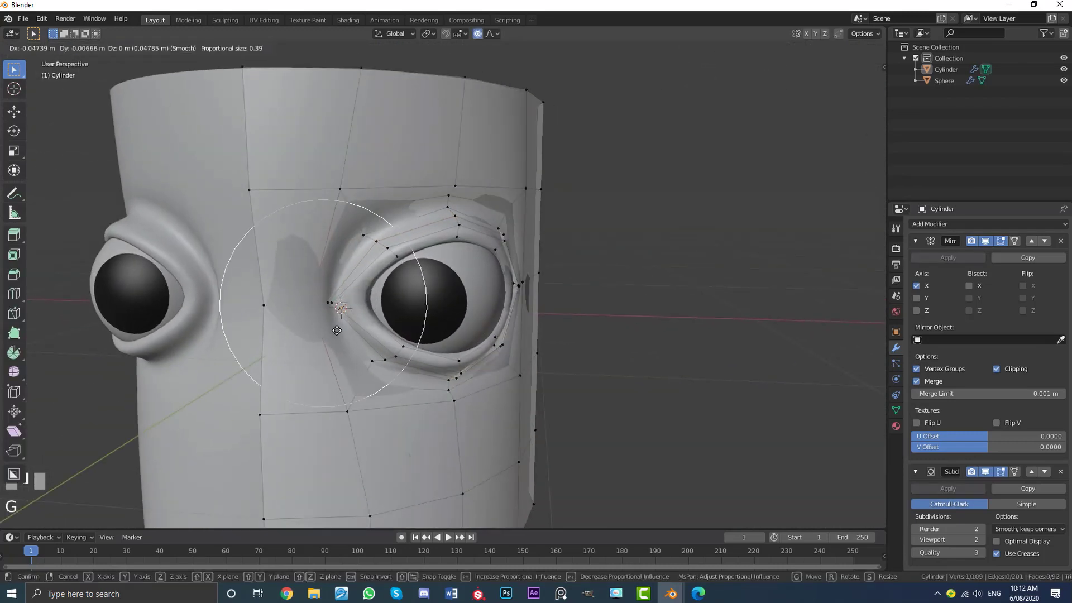
pyautogui.click(333, 330)
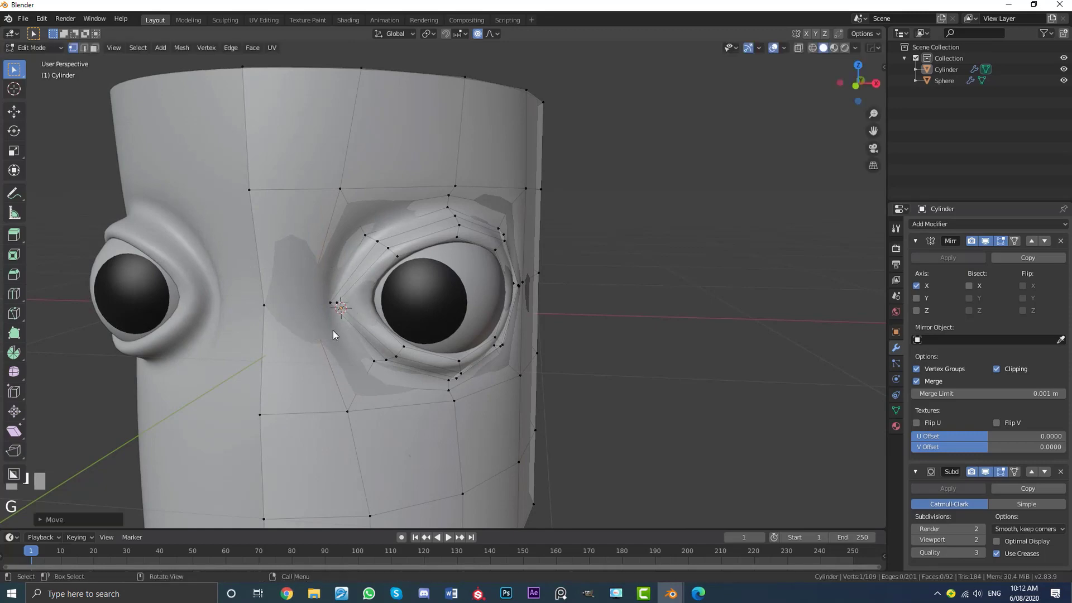
# Compare the eyelid's edge flow in Edit Mode with its smoothed surface in Object Mode from several angles.
pyautogui.moveTo(332, 329); pyautogui.dragTo(509, 289, button='middle')
pyautogui.press('Tab')
pyautogui.scroll(3, 509, 289)
pyautogui.press('Tab')
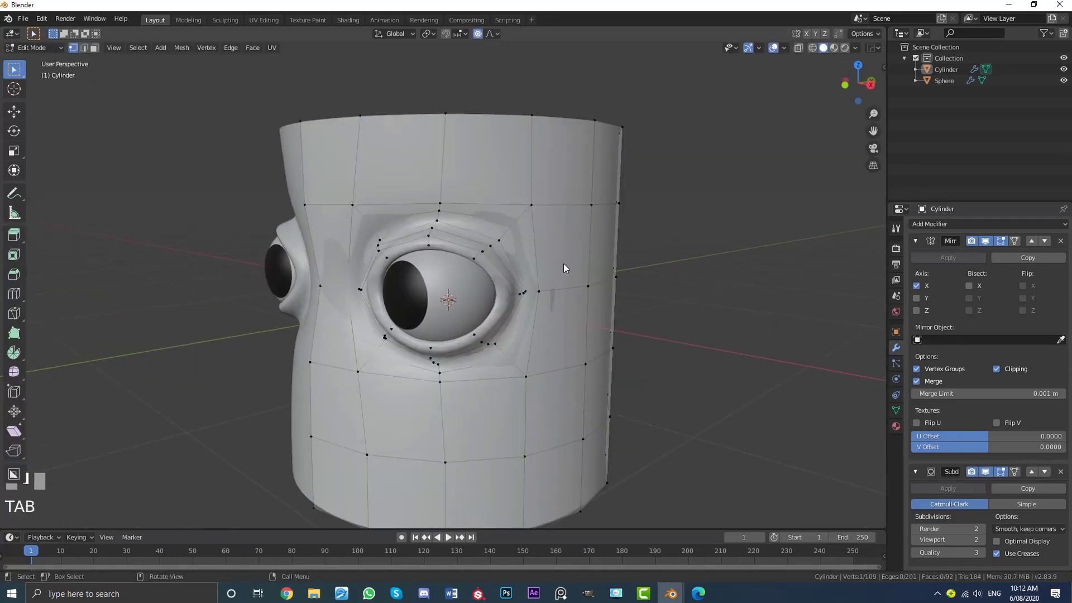
pyautogui.moveTo(564, 263); pyautogui.dragTo(585, 295, button='middle')
pyautogui.scroll(3, 552, 277)
pyautogui.press('Tab')
pyautogui.scroll(-4, 553, 277)
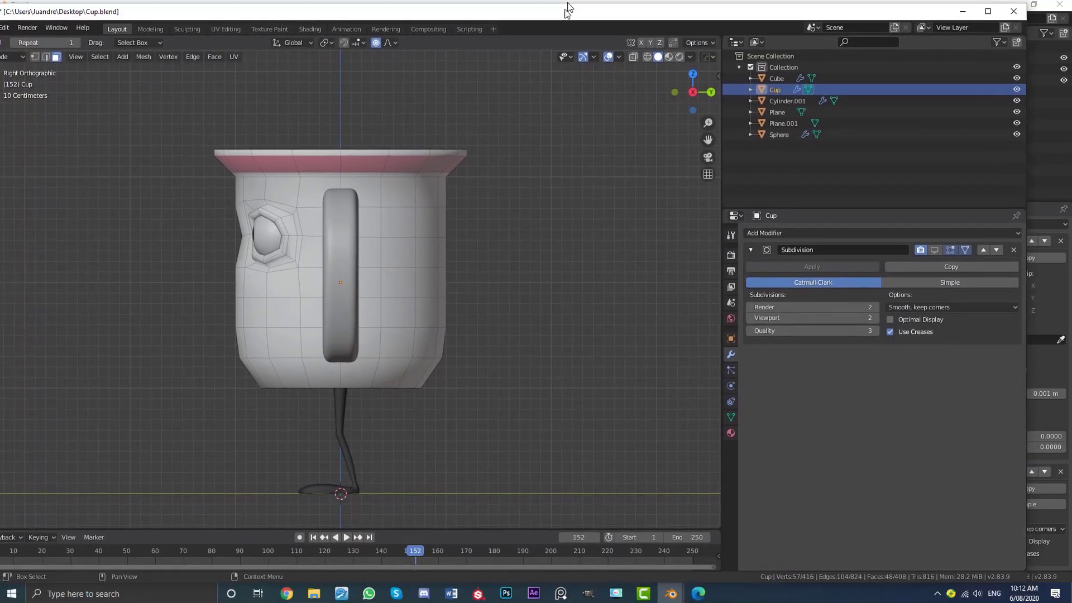
# In the Cup.blend window, return the cup to Object Mode and enable its Subdivision modifier's viewport display to inspect the finished eyelids.
pyautogui.moveTo(243, 258); pyautogui.dragTo(337, 267, button='middle')
pyautogui.press('Tab')
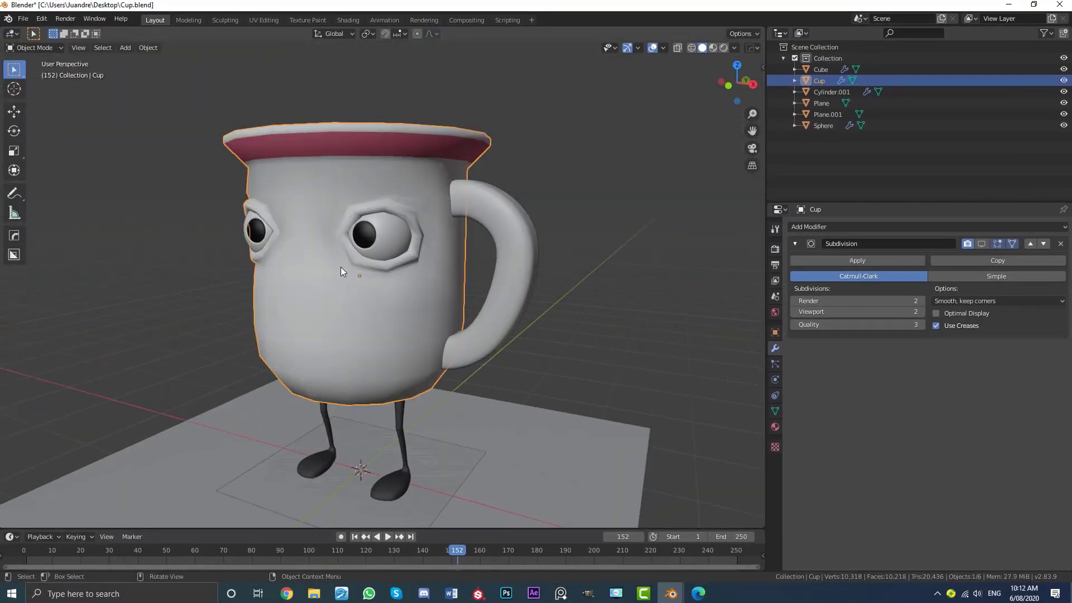
pyautogui.click(980, 244)
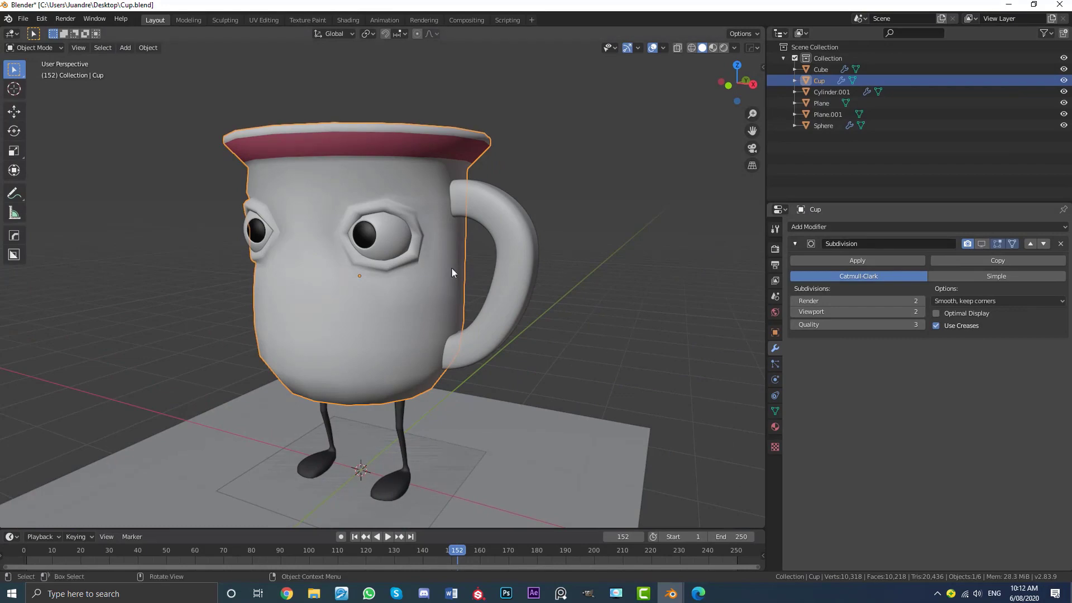
pyautogui.click(984, 243)
pyautogui.moveTo(592, 240); pyautogui.dragTo(511, 385, button='middle')
pyautogui.click(461, 242)
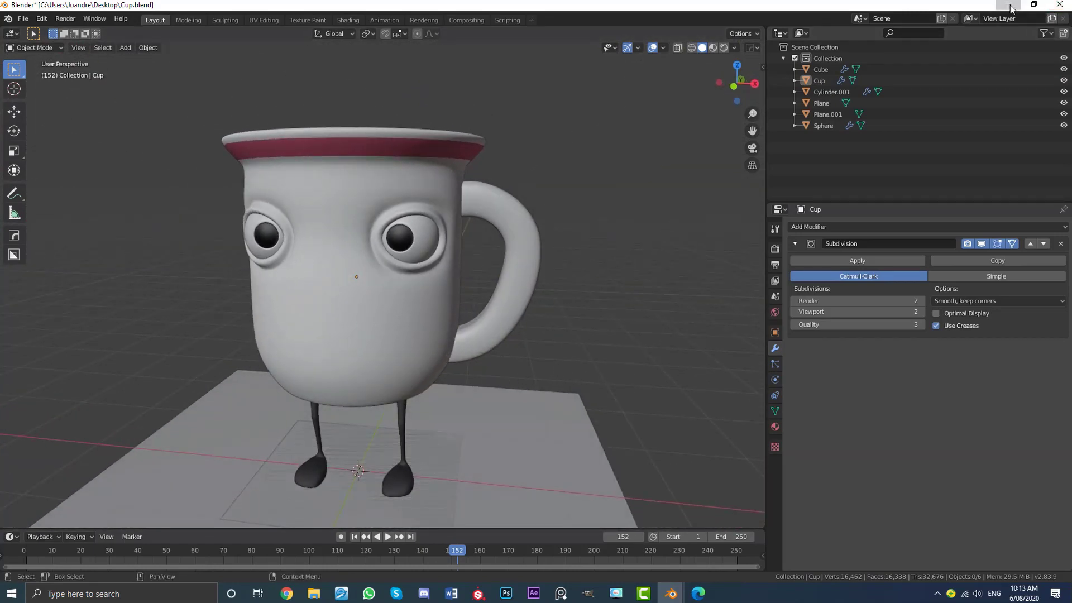